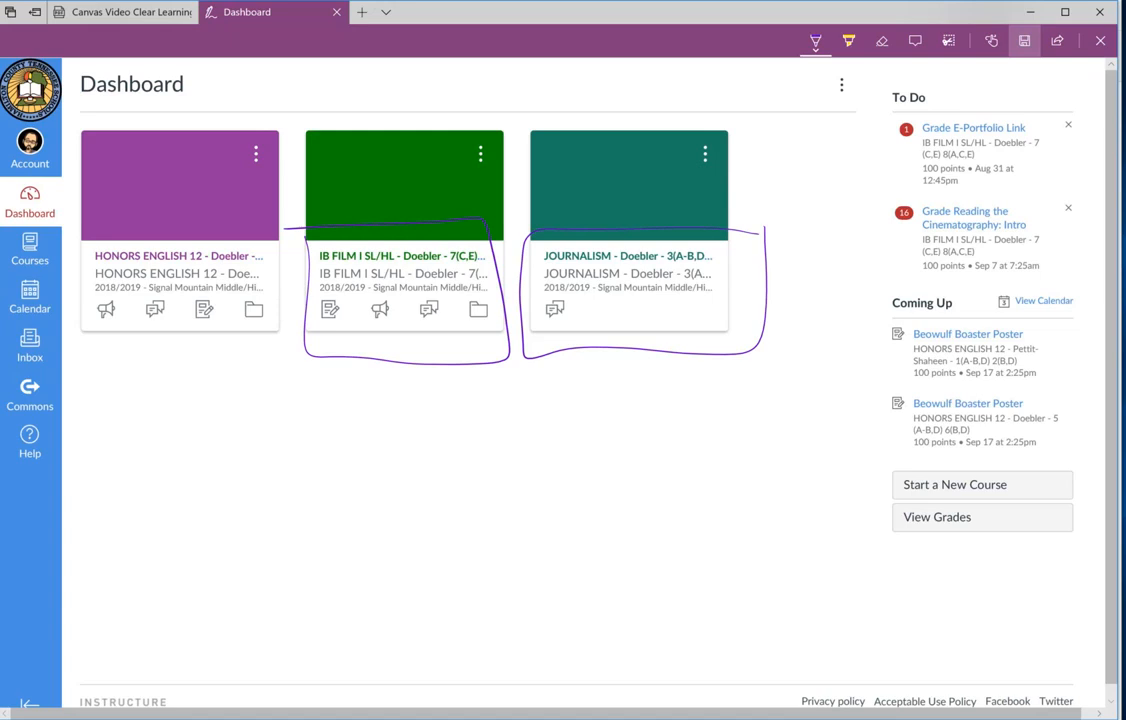
# Draw an arrow to the IB FILM I card and a line on the JOURNALISM card, then exit annotation without saving.
pyautogui.moveTo(348, 388); pyautogui.dragTo(389, 369)
pyautogui.moveTo(591, 312); pyautogui.dragTo(705, 308)
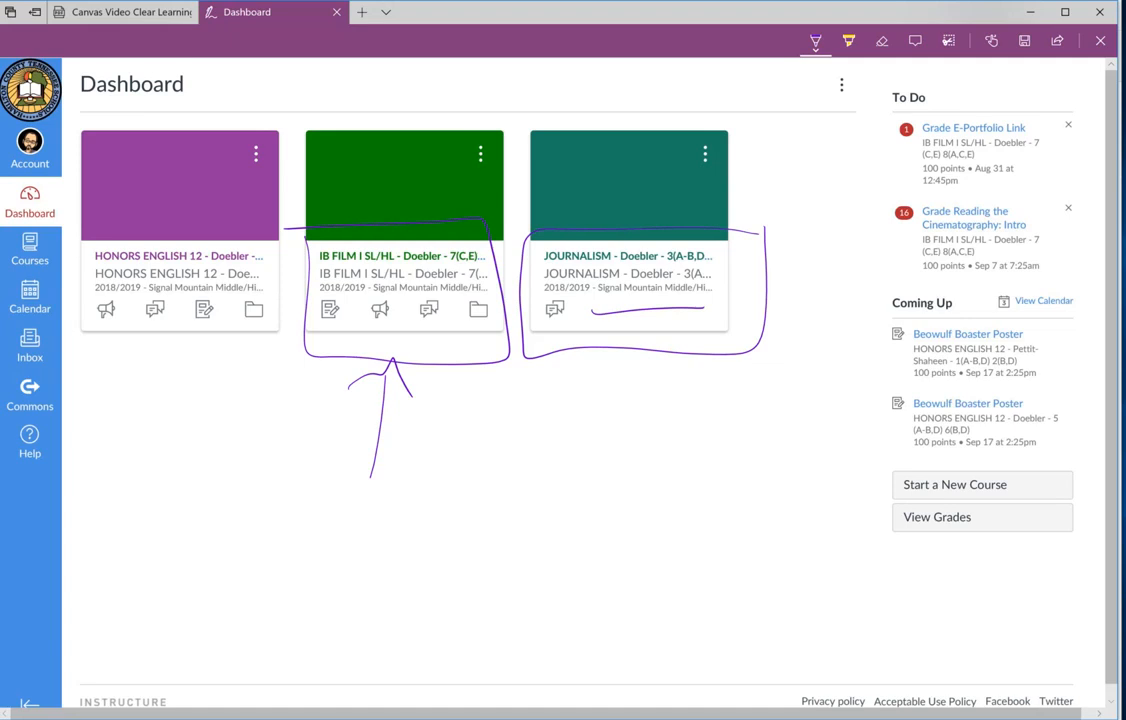
pyautogui.click(1100, 40)
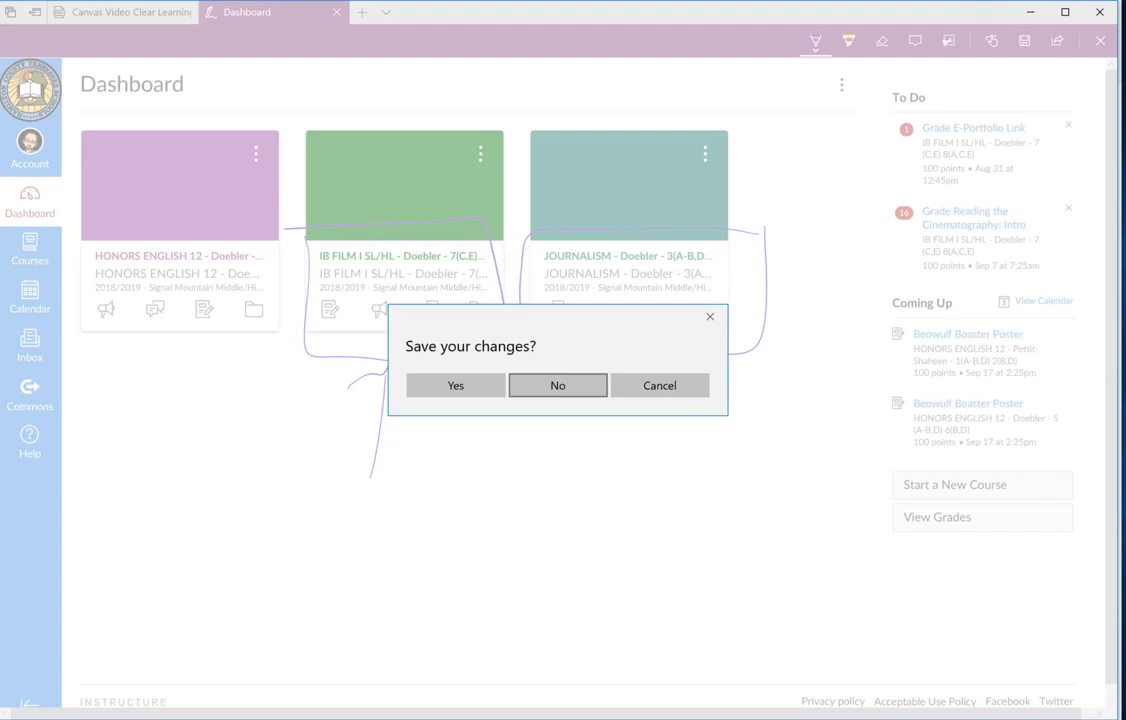
pyautogui.click(558, 386)
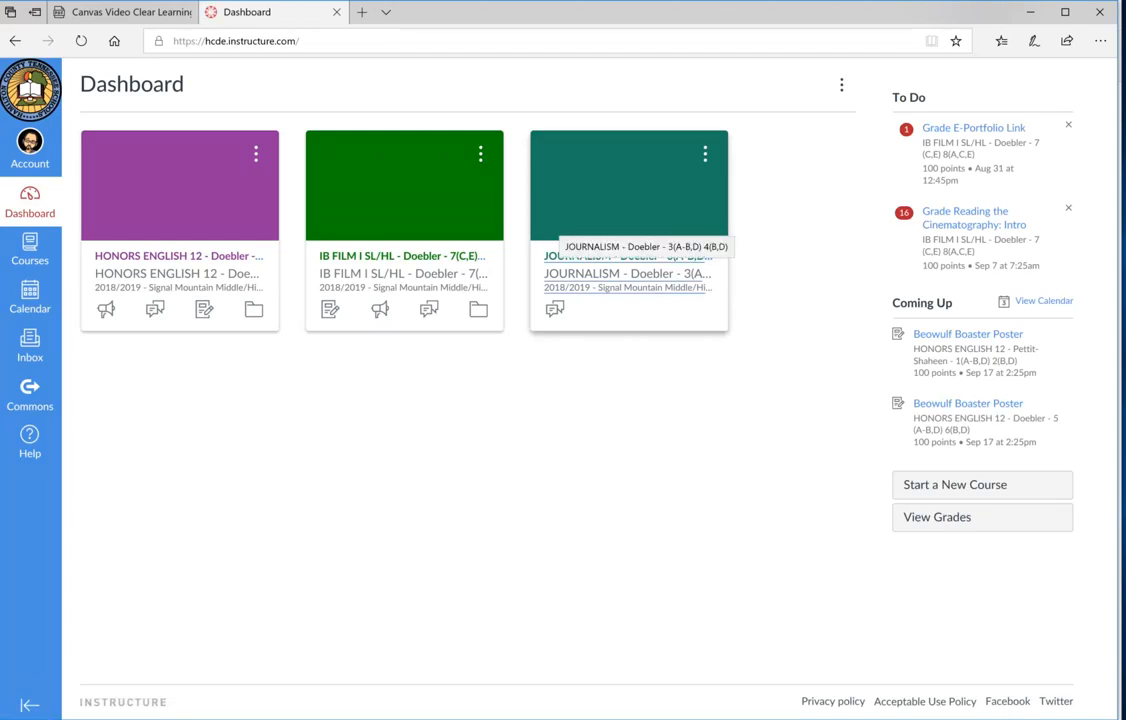
# View the JOURNALISM course home page, return to the dashboard, and check the course card's nickname and color options.
pyautogui.click(600, 256)
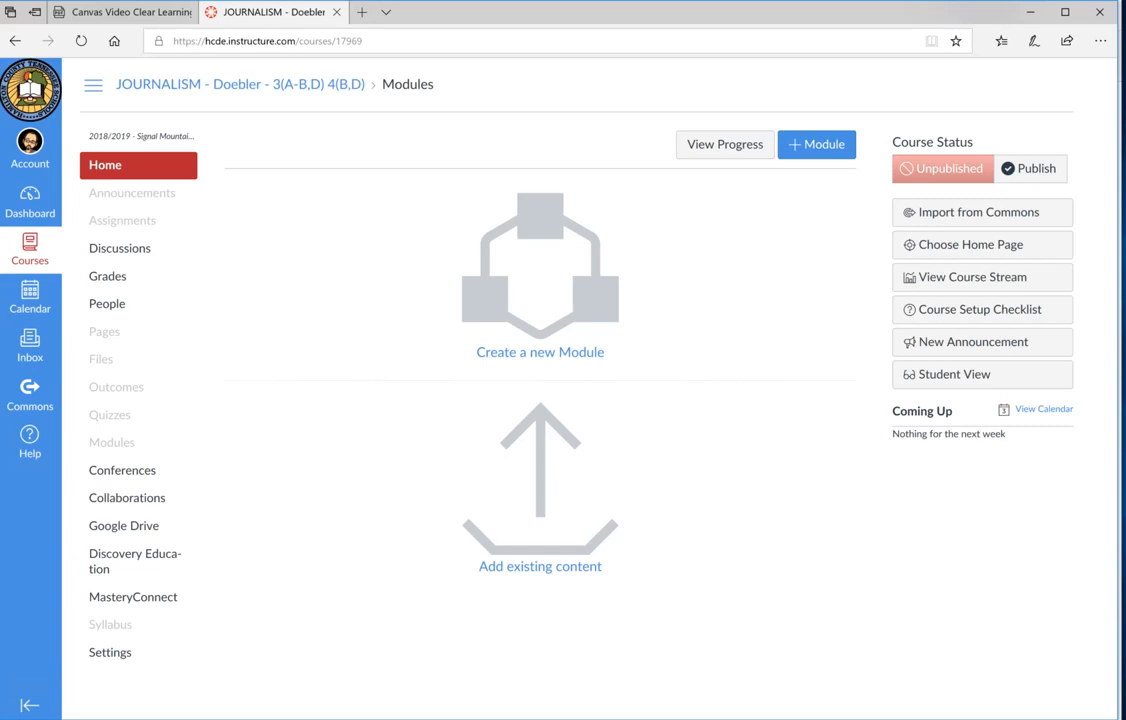
pyautogui.click(30, 195)
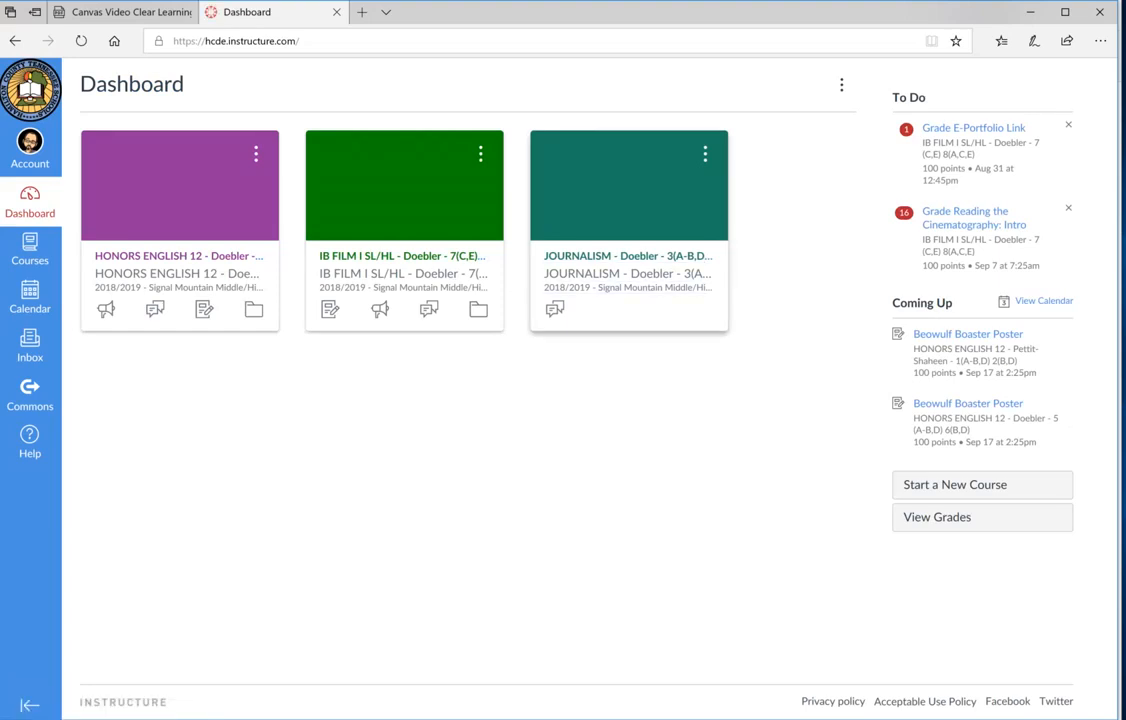
pyautogui.click(705, 153)
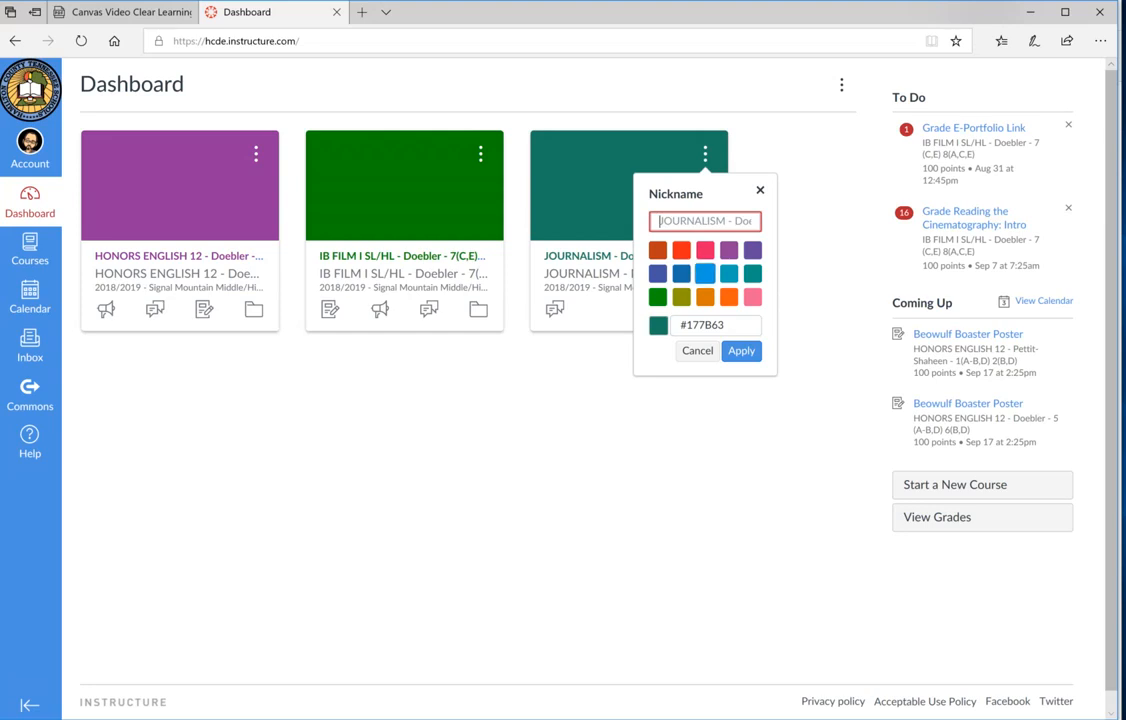
pyautogui.press('Escape')
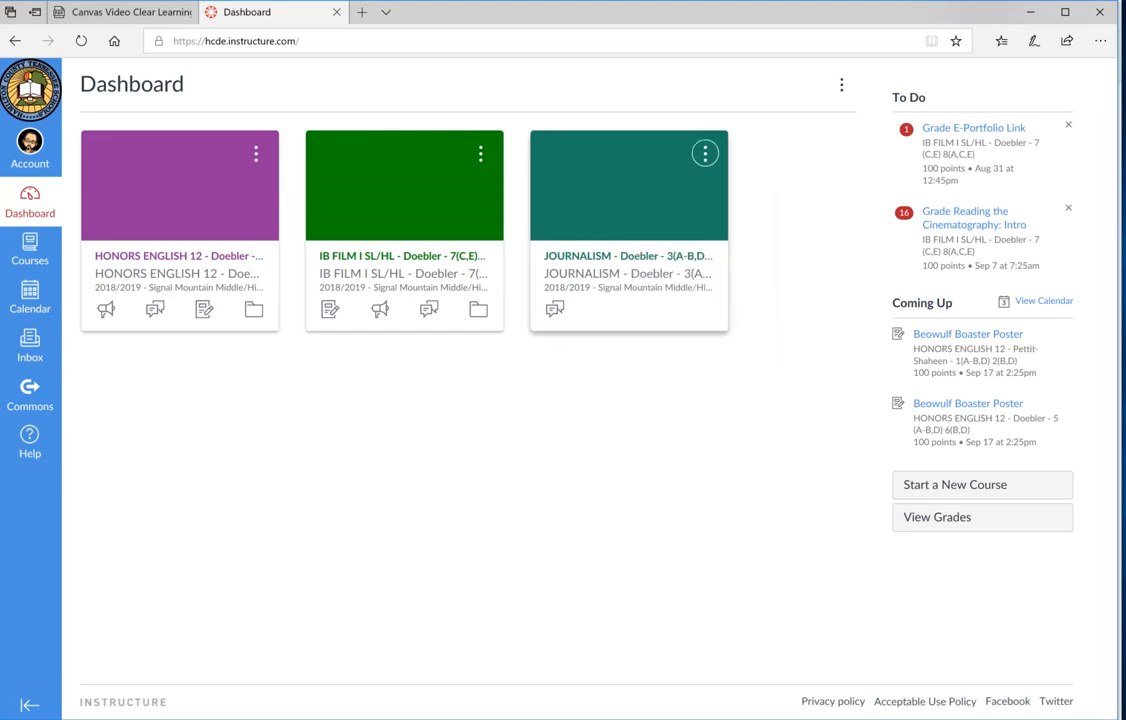
# Open the JOURNALISM course, mark the module area and course navigation with ink notes, and discard them.
pyautogui.click(628, 270)
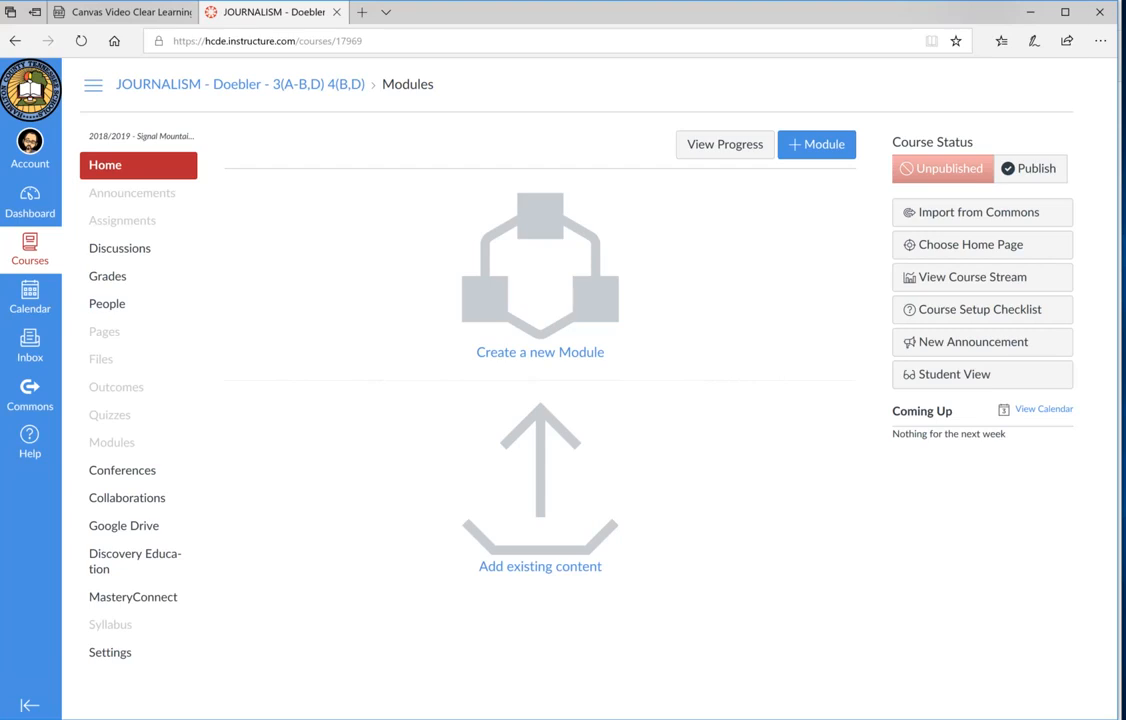
pyautogui.click(1034, 41)
pyautogui.moveTo(672, 207)
pyautogui.mouseDown()
pyautogui.moveTo(290, 300)
pyautogui.moveTo(730, 540)
pyautogui.moveTo(565, 163)
pyautogui.mouseUp()
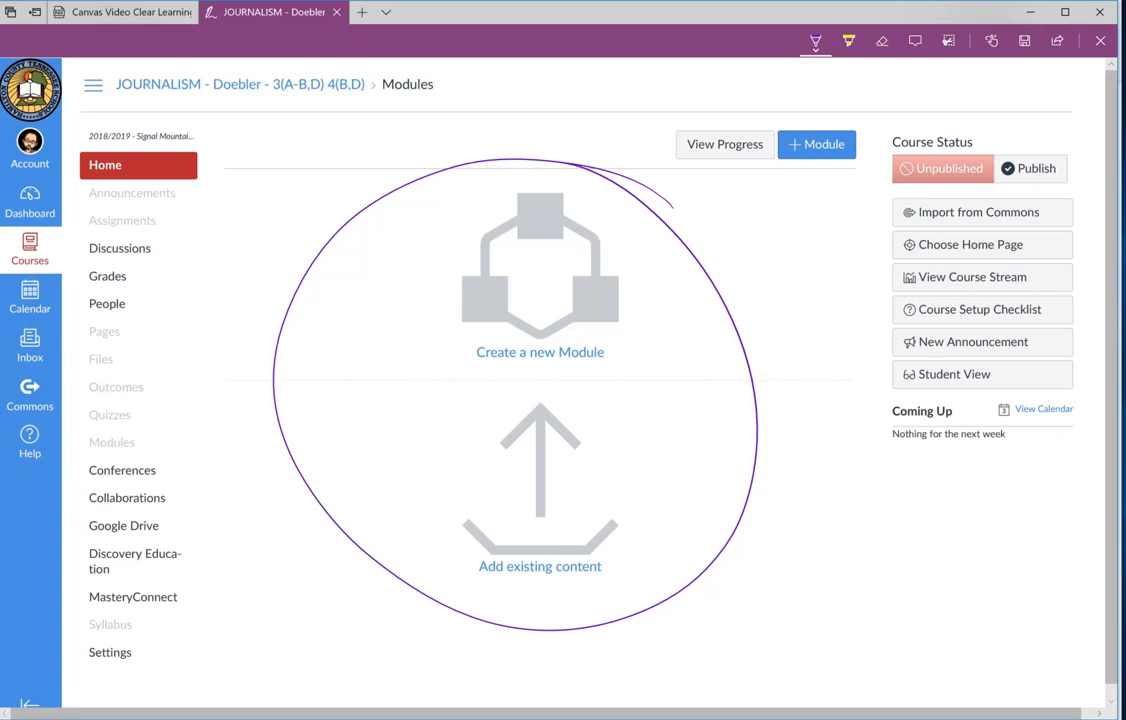
pyautogui.moveTo(564, 370); pyautogui.dragTo(603, 369)
pyautogui.moveTo(219, 128)
pyautogui.mouseDown()
pyautogui.moveTo(63, 180)
pyautogui.moveTo(62, 560)
pyautogui.moveTo(170, 678)
pyautogui.moveTo(217, 128)
pyautogui.mouseUp()
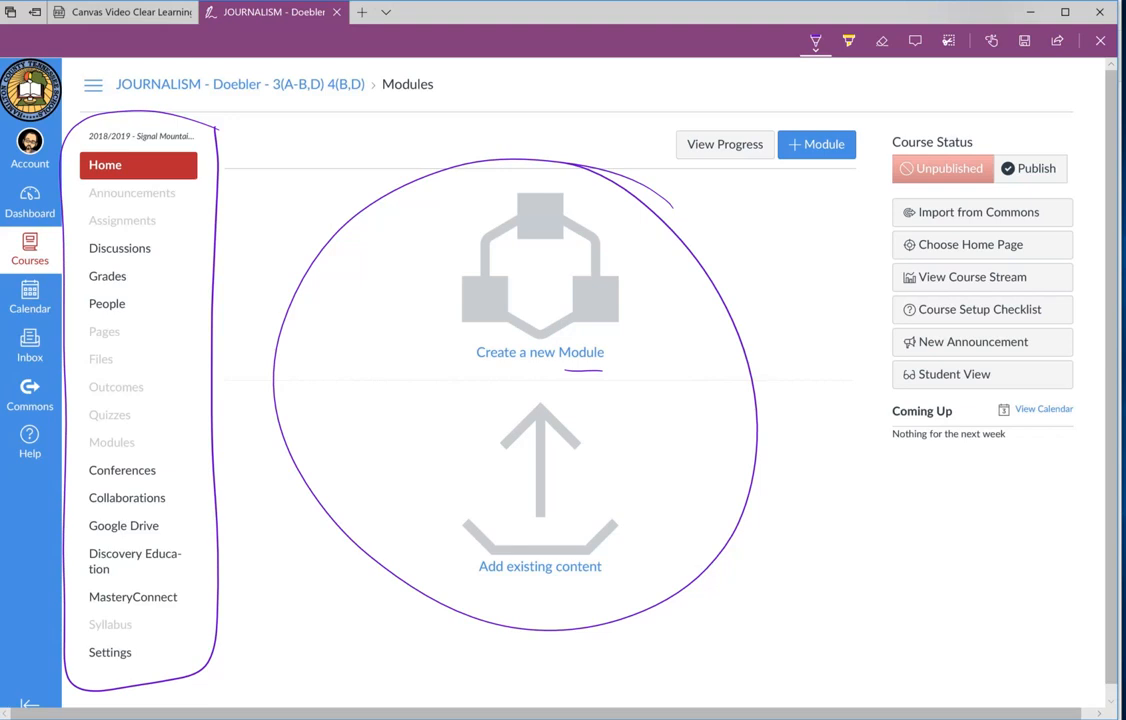
pyautogui.click(1100, 41)
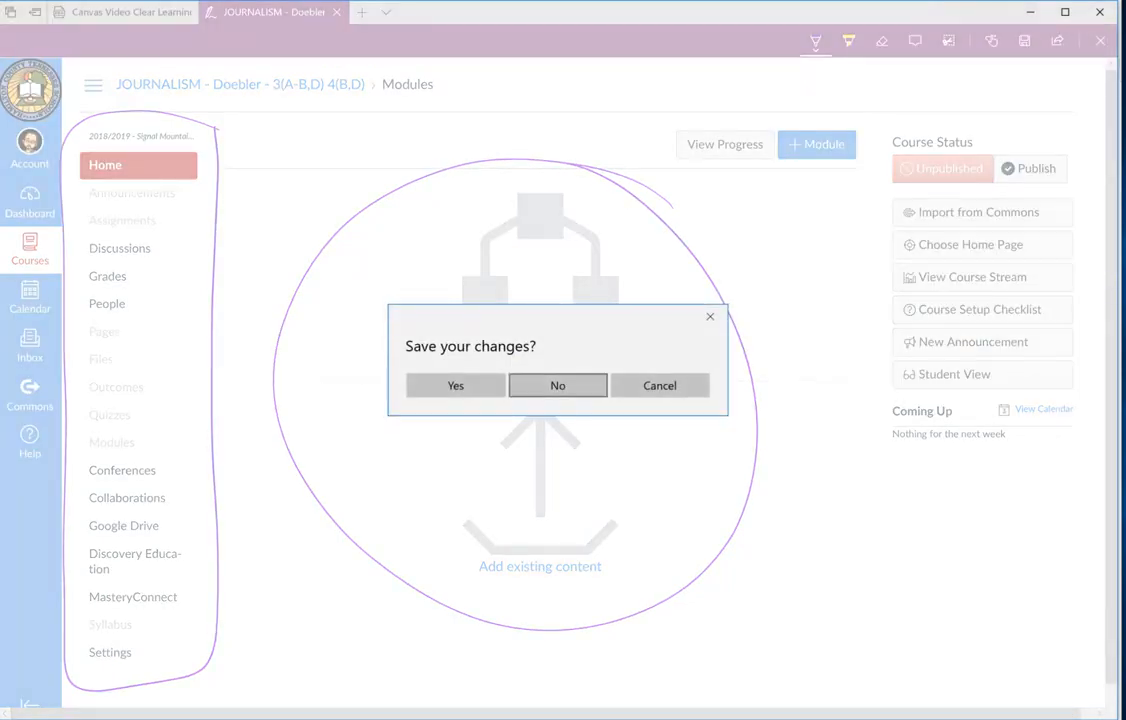
pyautogui.click(558, 385)
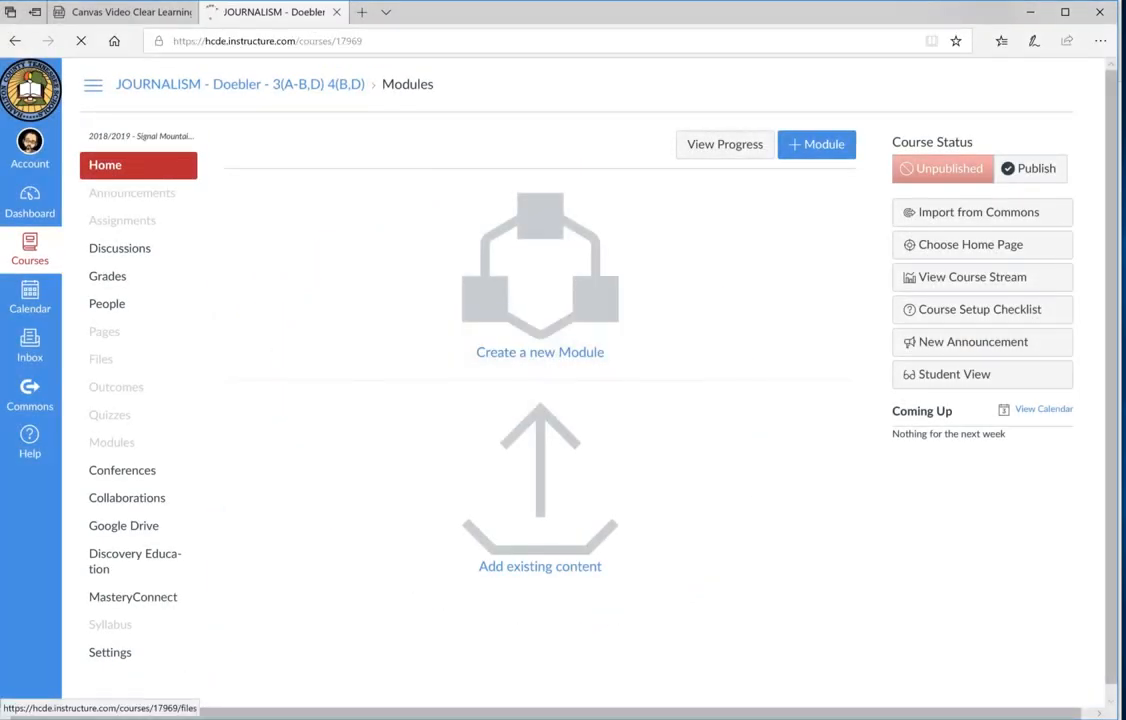
# Close the course's Files page and reopen the JOURNALISM course from hcde.instructure.com in a new browser tab.
pyautogui.click(101, 359)
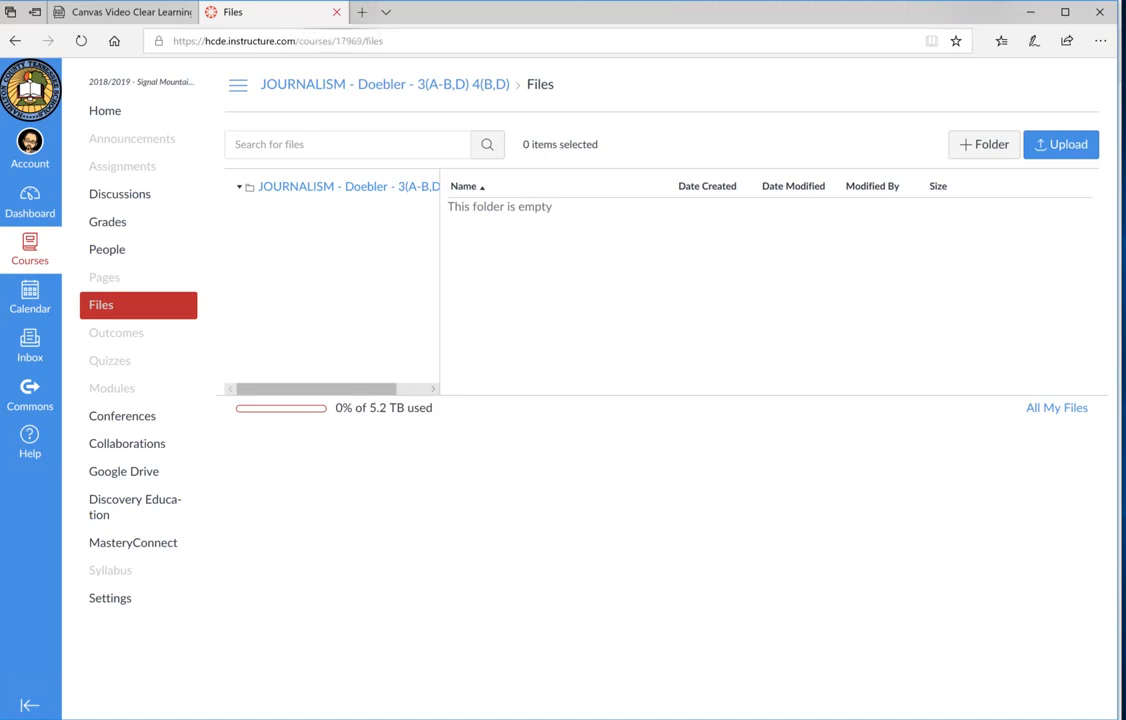
pyautogui.hotkey('ctrl', 'w')
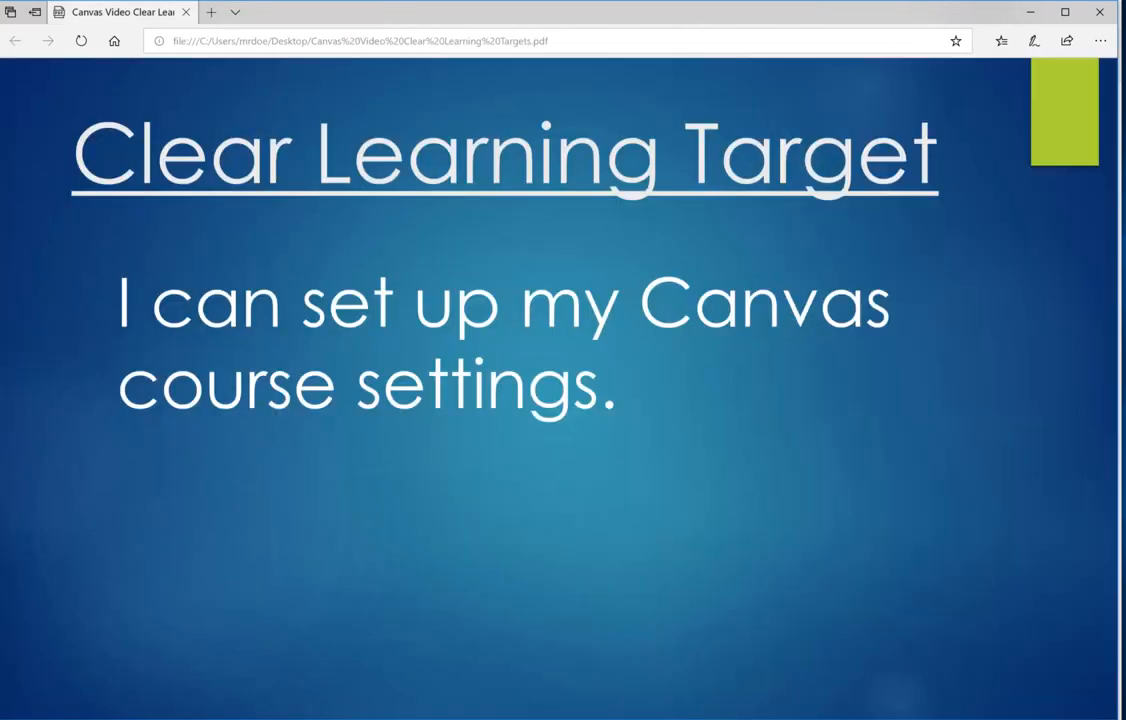
pyautogui.hotkey('ctrl', 't')
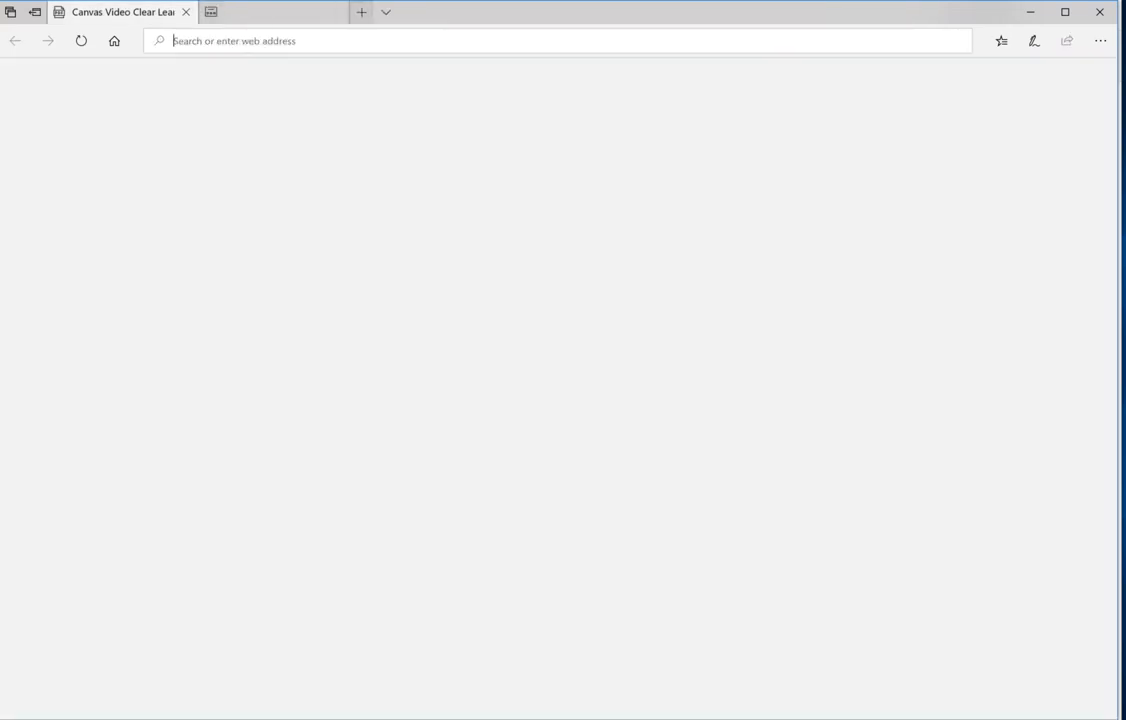
pyautogui.write('hcde.instructure.com/')
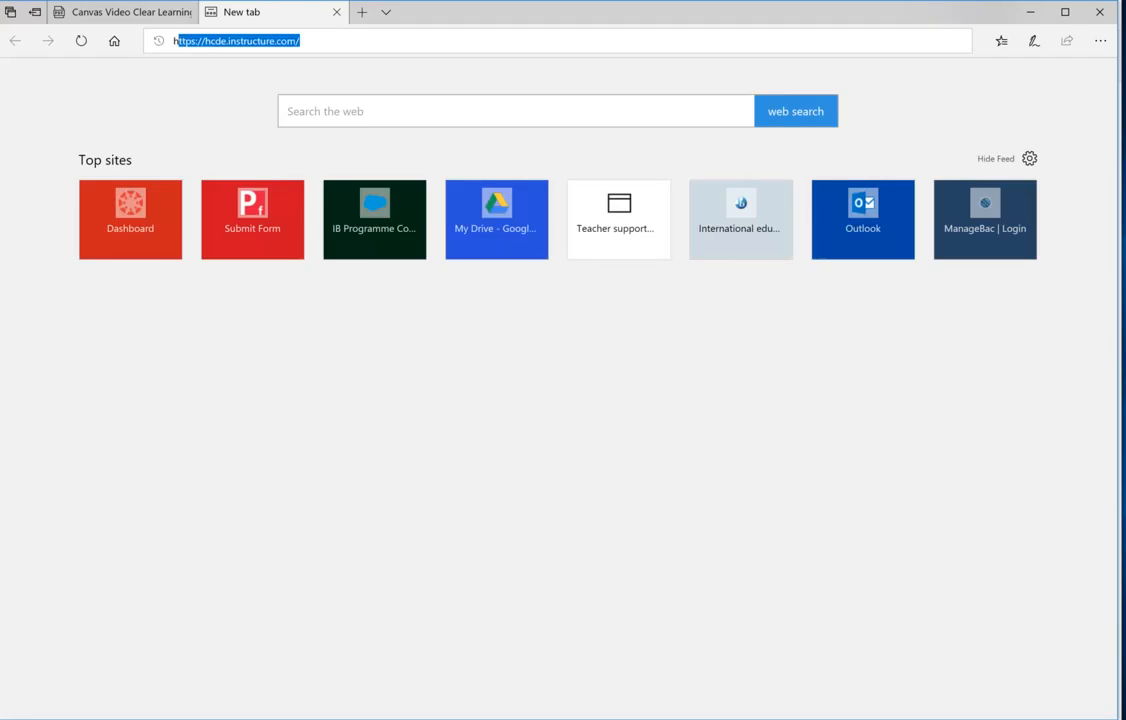
pyautogui.press('Return')
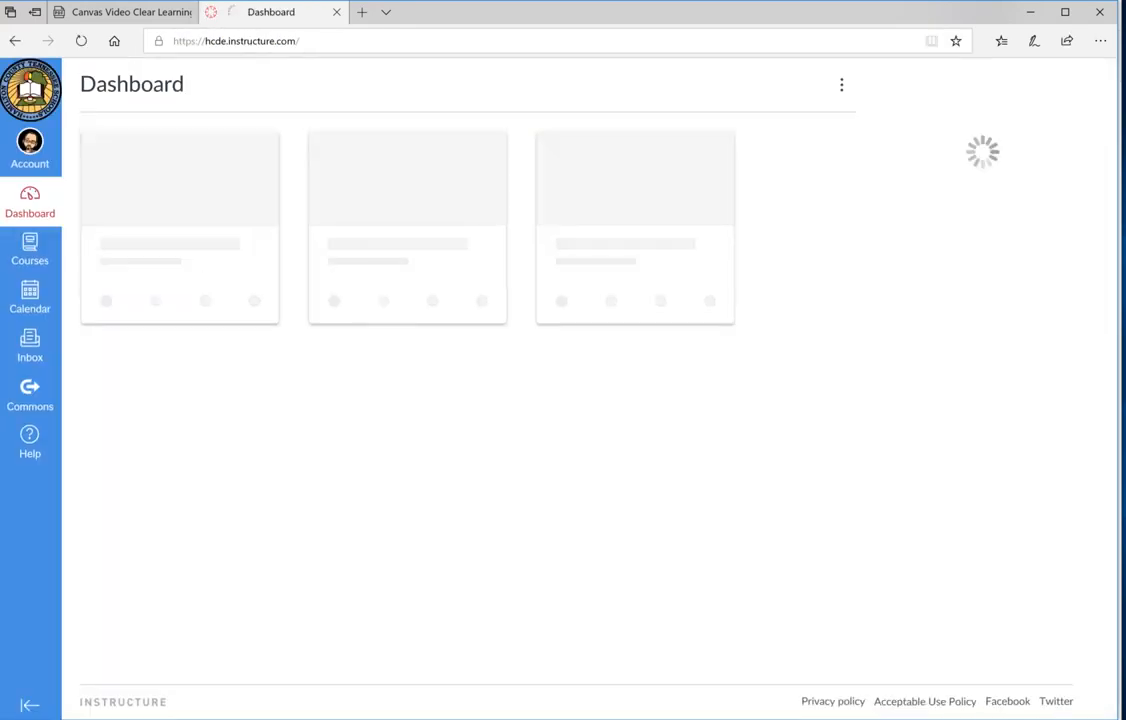
pyautogui.click(620, 256)
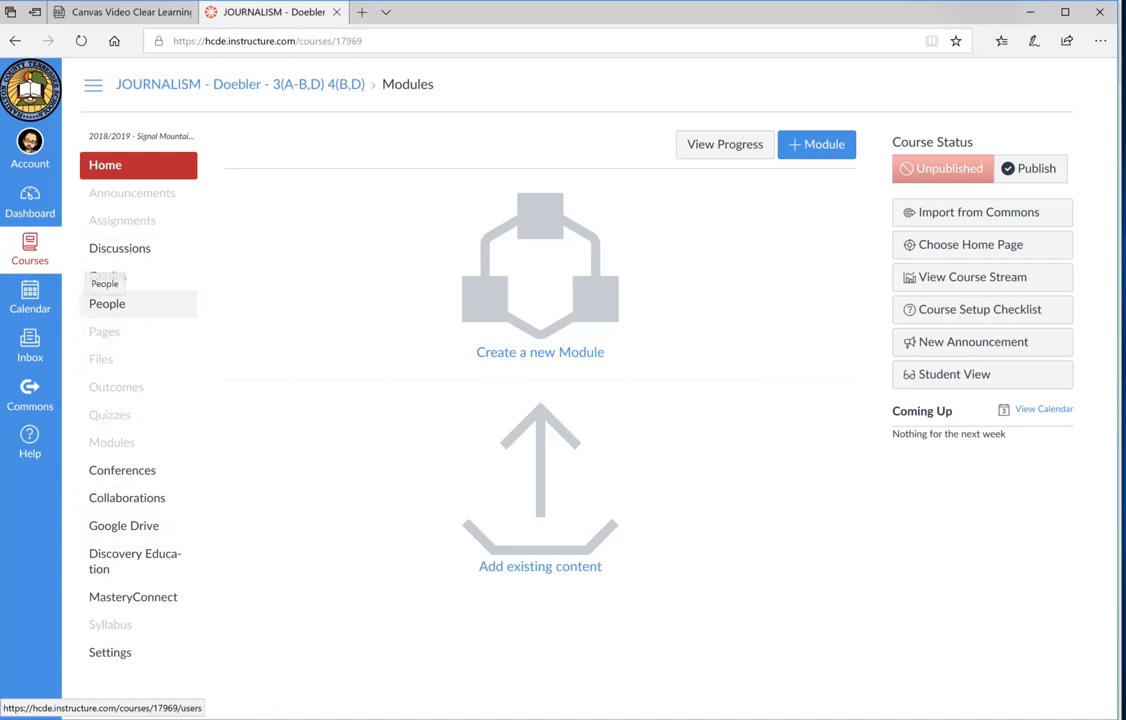
# Open the course's People page and look through the full roster of enrolled users.
pyautogui.click(107, 303)
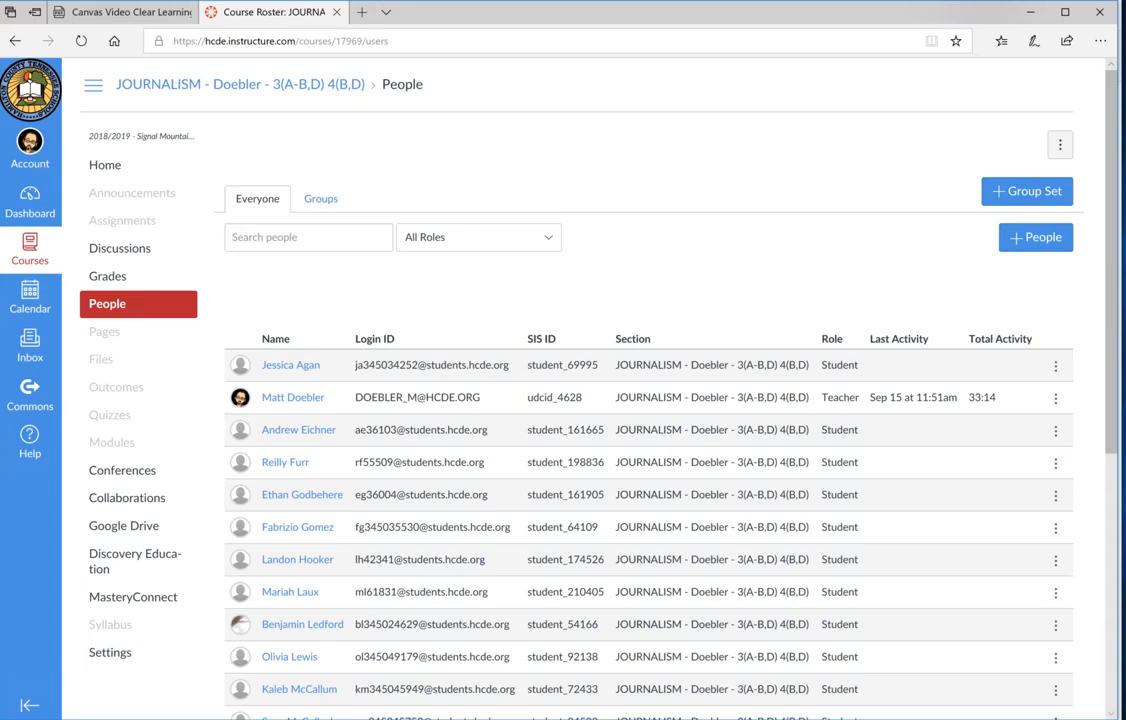
pyautogui.scroll(-3, 650, 105)
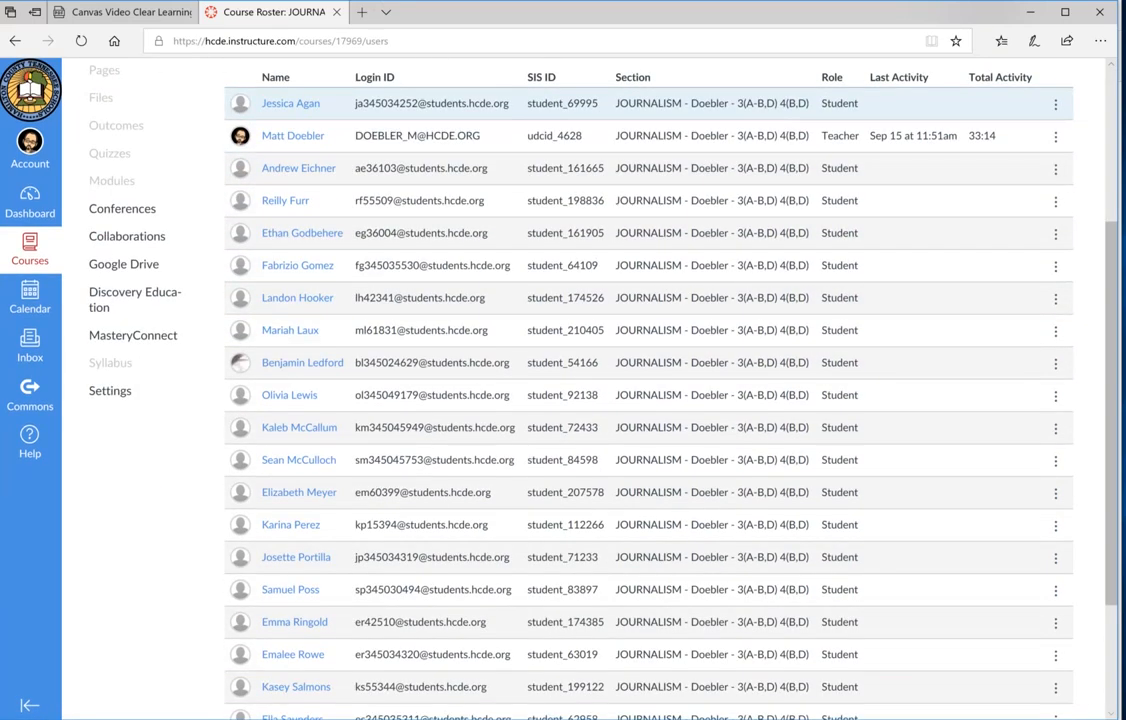
pyautogui.scroll(-2, 650, 400)
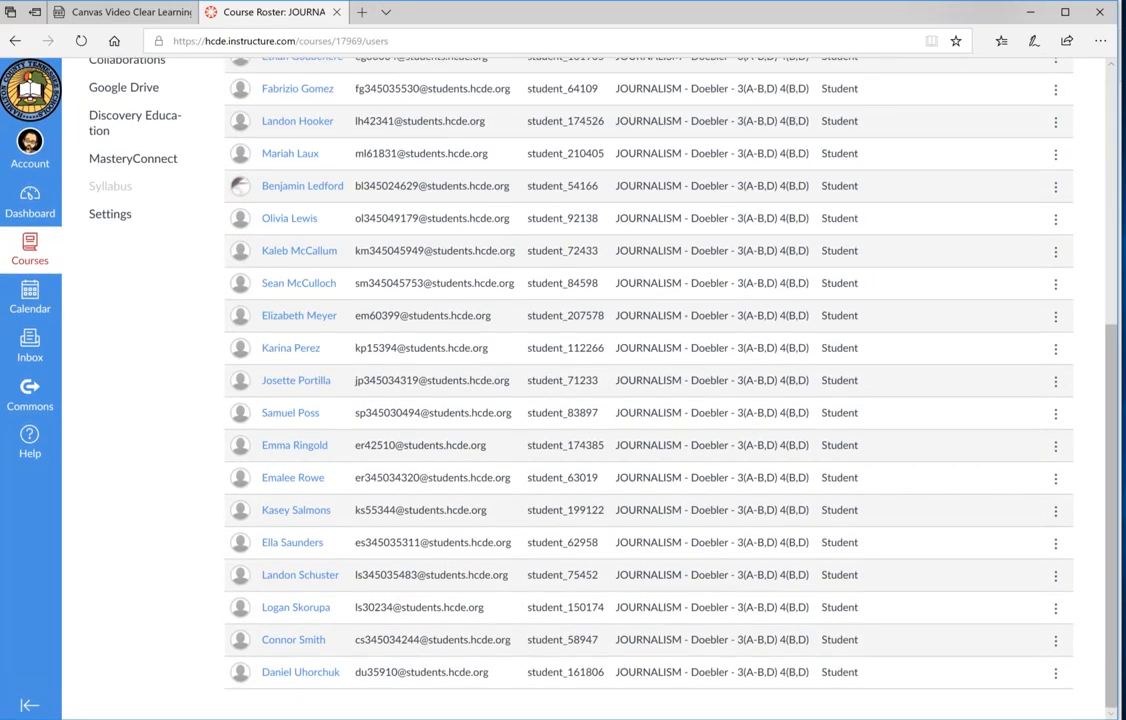
pyautogui.scroll(3, 650, 400)
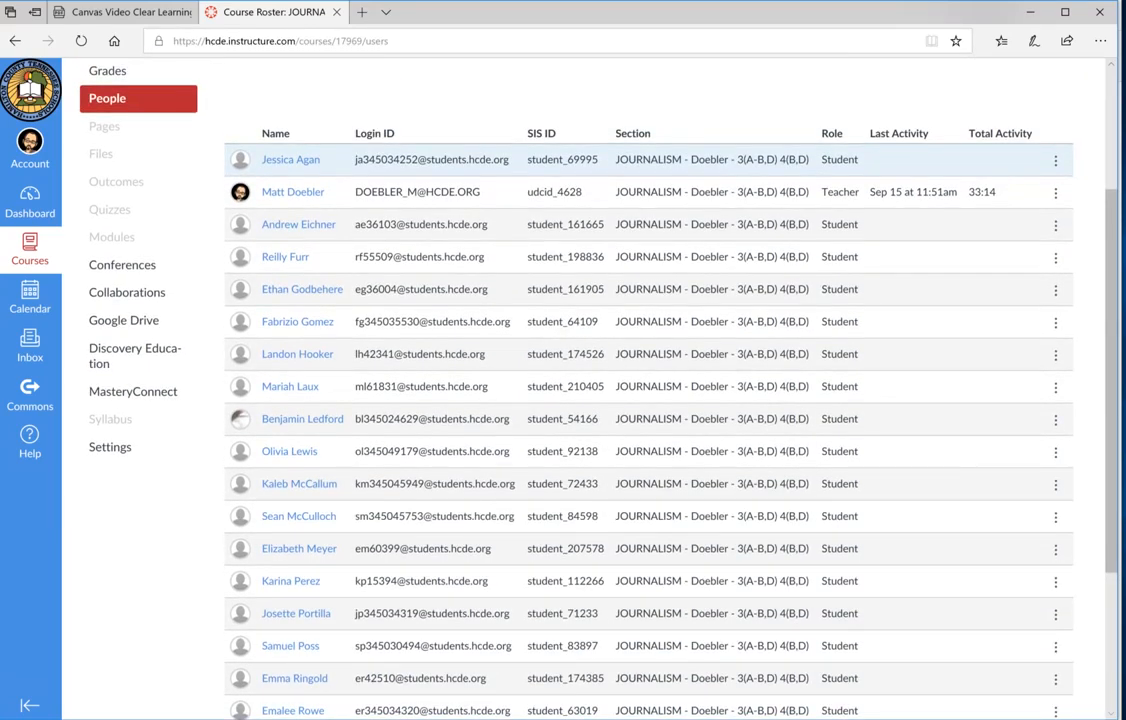
pyautogui.scroll(-3, 650, 400)
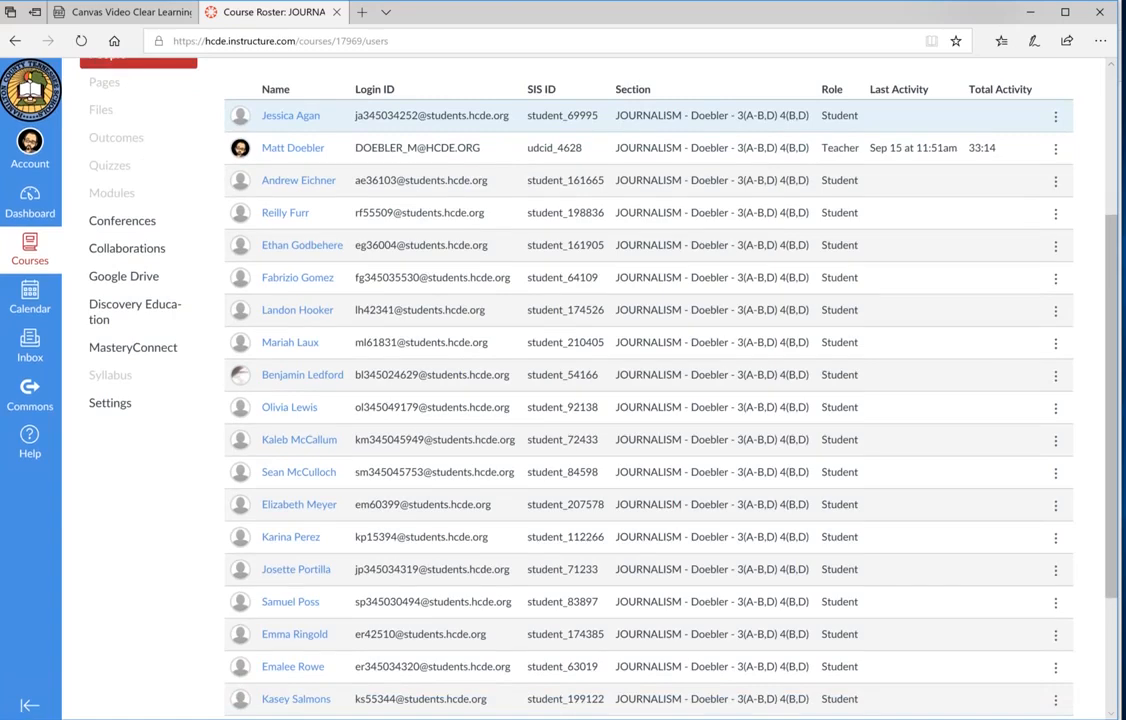
pyautogui.scroll(6, 650, 400)
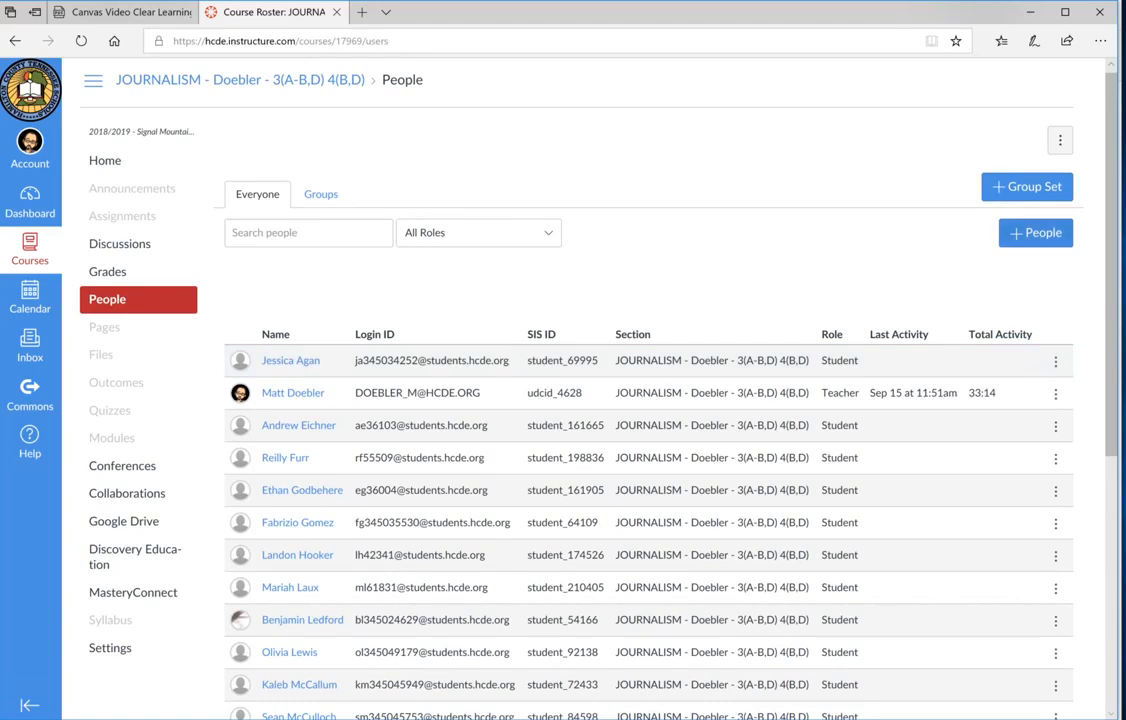
# Try the Add People form with the Teacher role and interaction limited to their own section, closing it without adding anyone.
pyautogui.click(1035, 232)
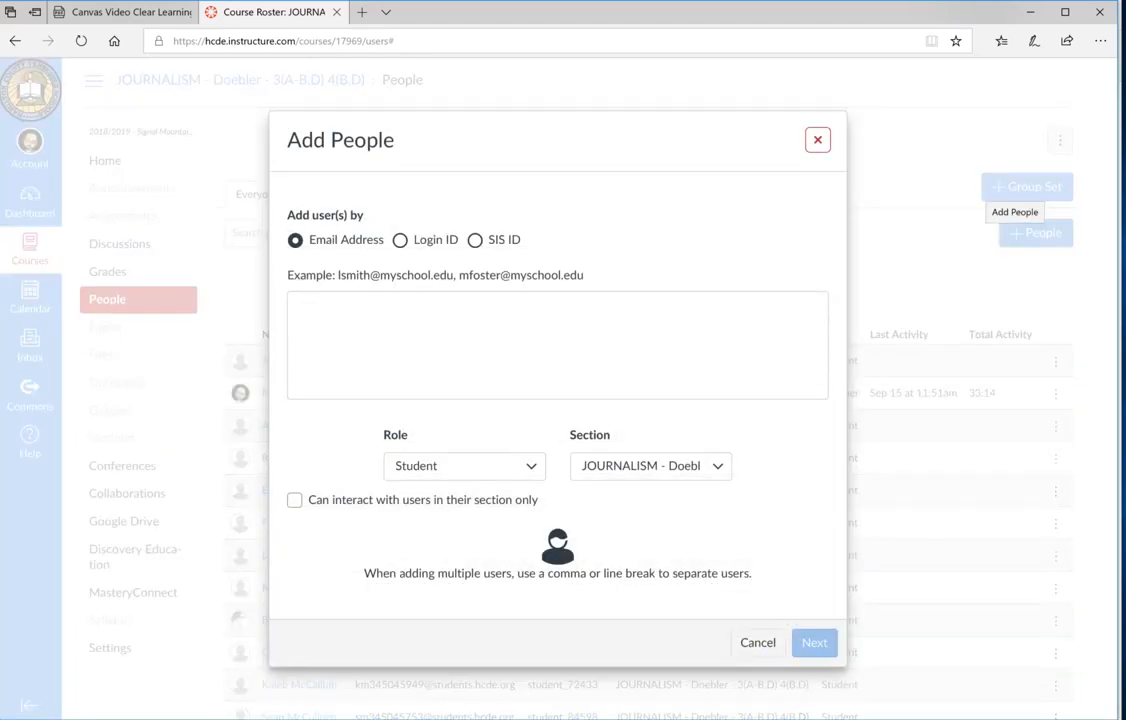
pyautogui.click(464, 466)
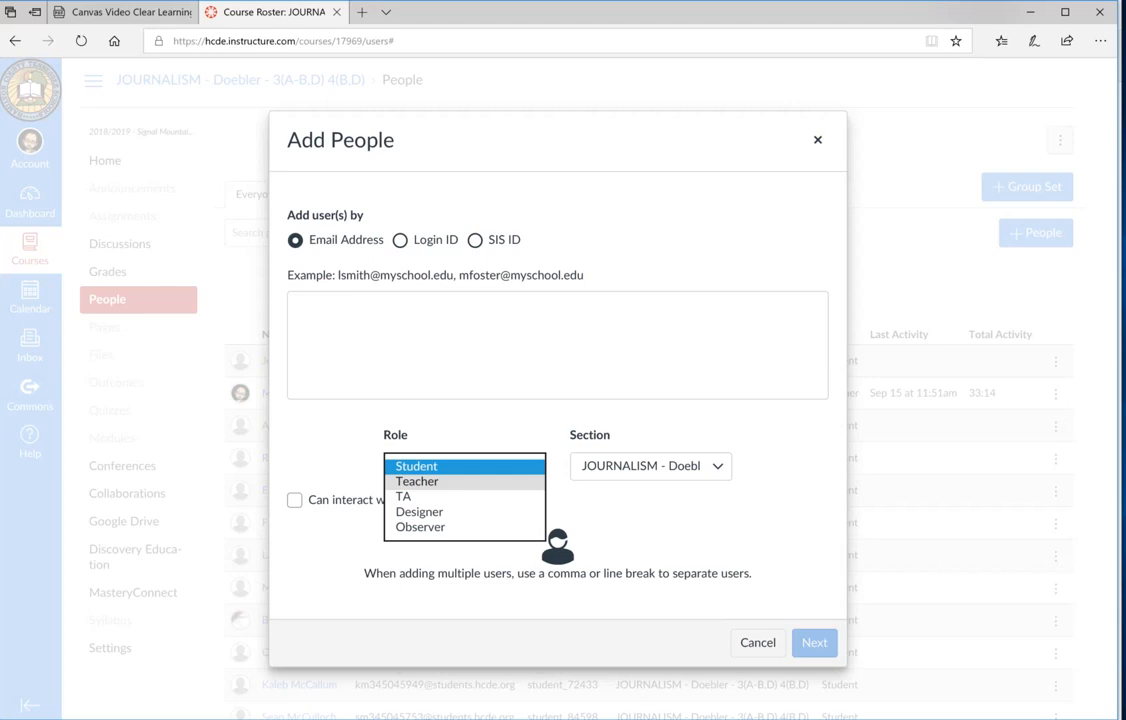
pyautogui.click(416, 481)
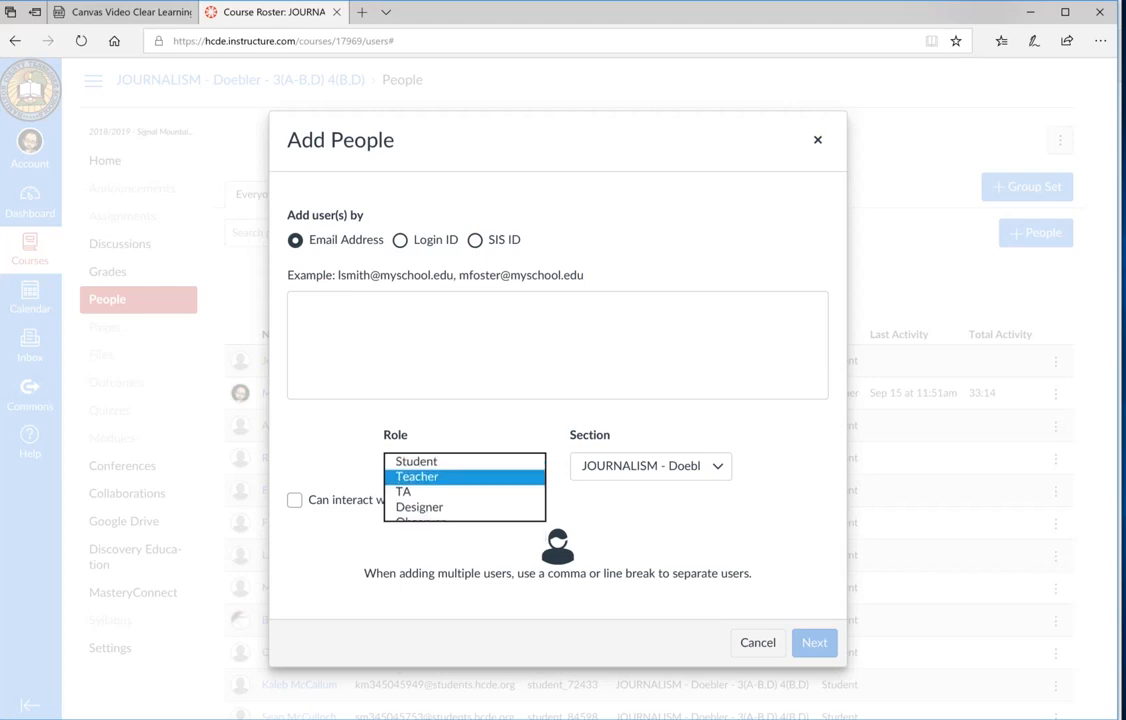
pyautogui.click(420, 340)
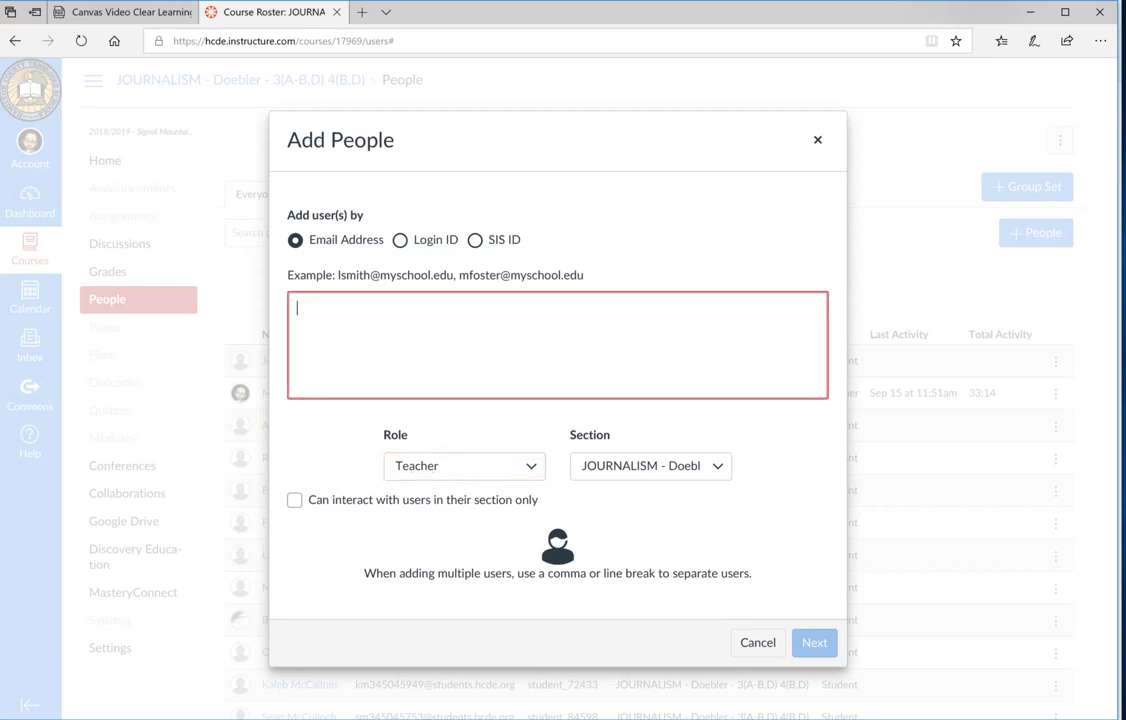
pyautogui.click(651, 466)
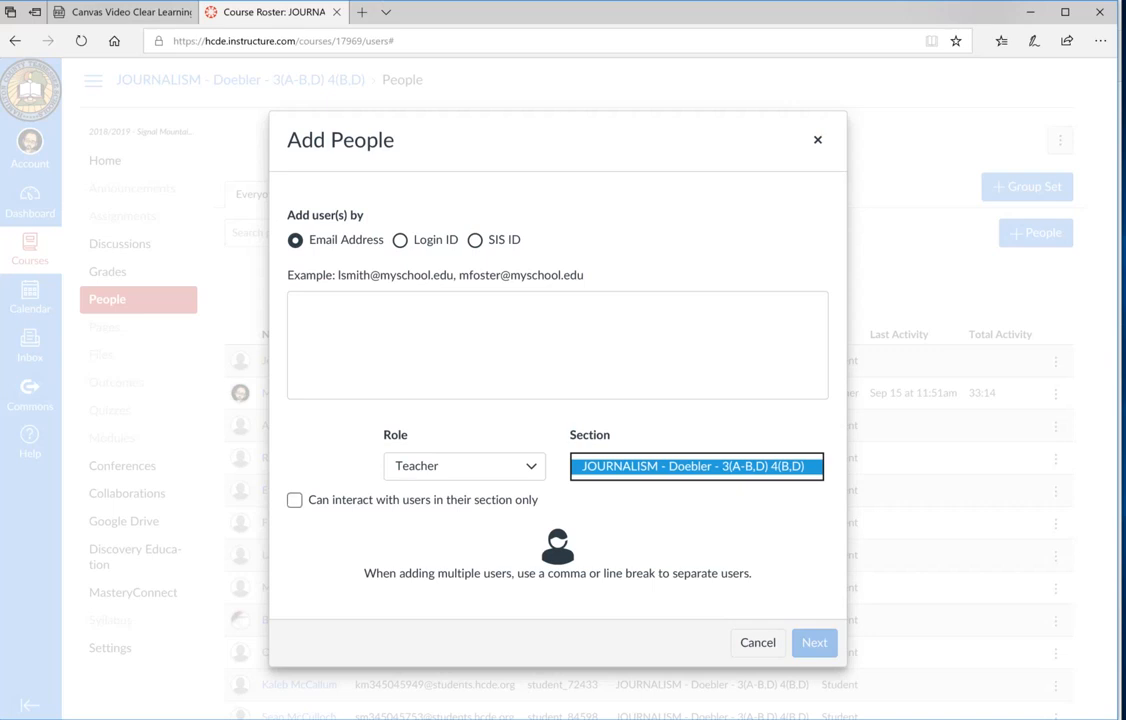
pyautogui.click(295, 500)
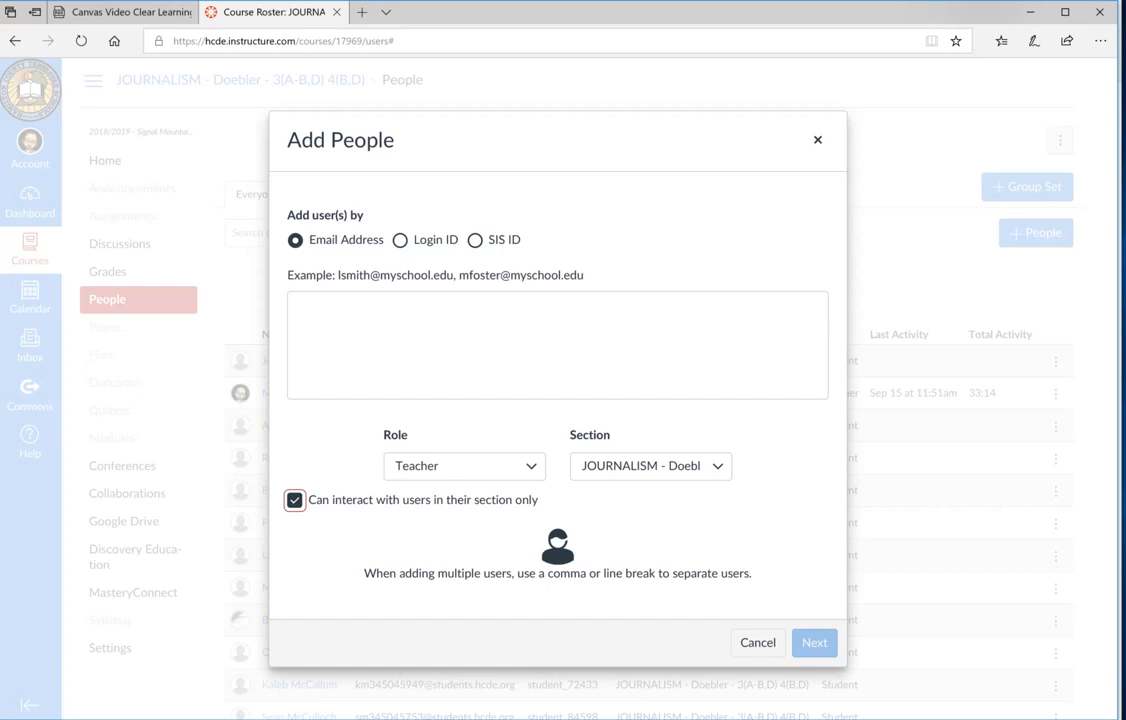
pyautogui.click(818, 140)
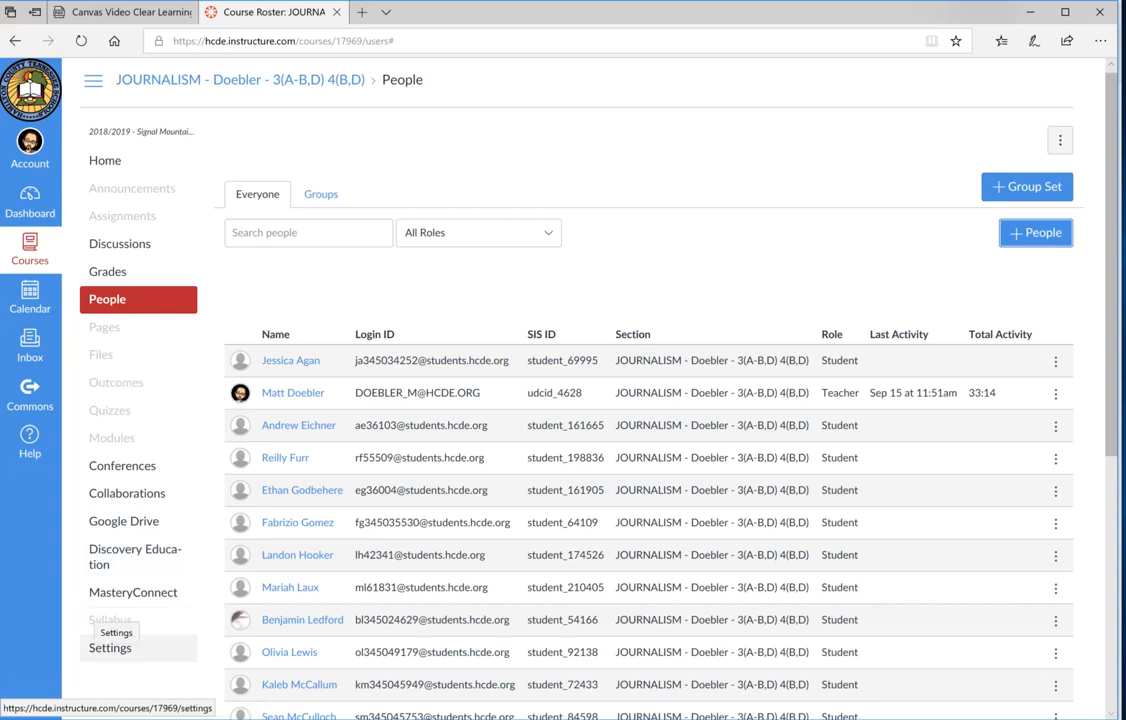
# Open the JOURNALISM course's settings and show its Course Details.
pyautogui.click(110, 648)
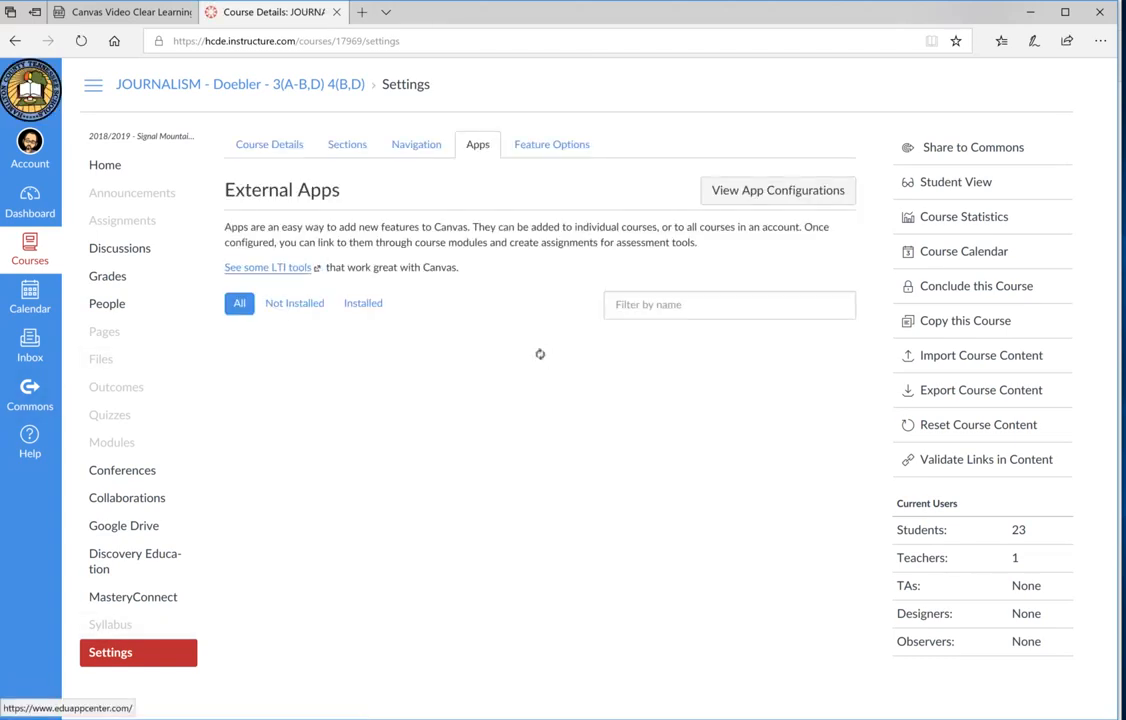
pyautogui.click(269, 144)
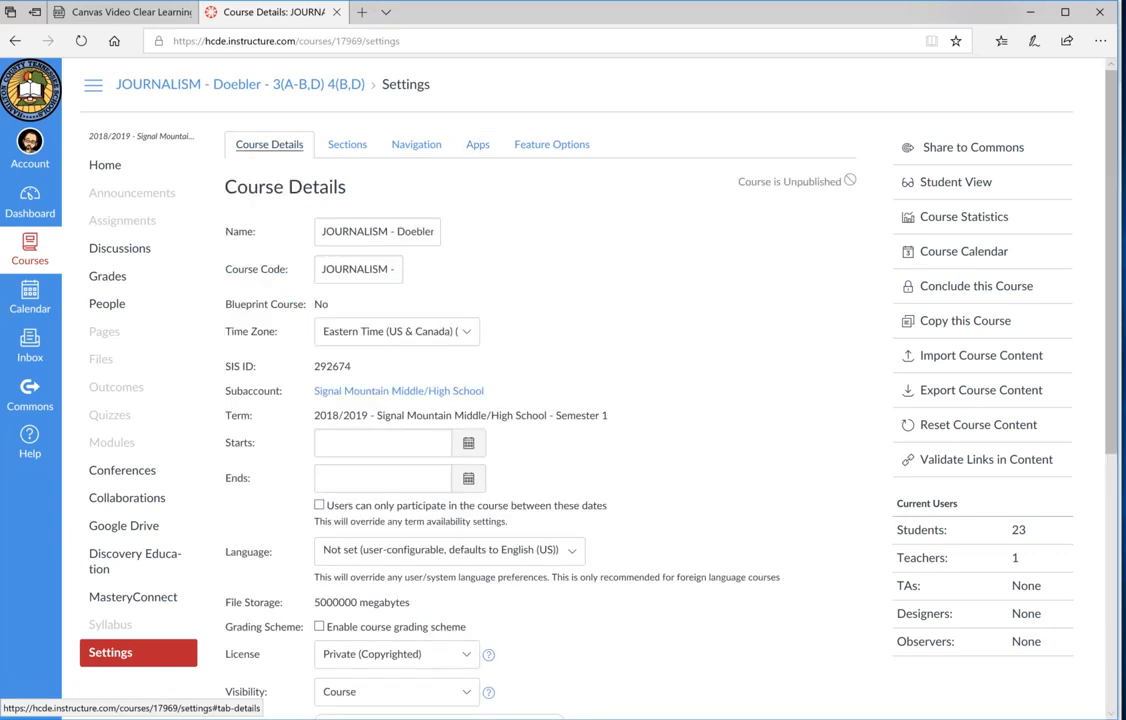
pyautogui.scroll(-2, 560, 390)
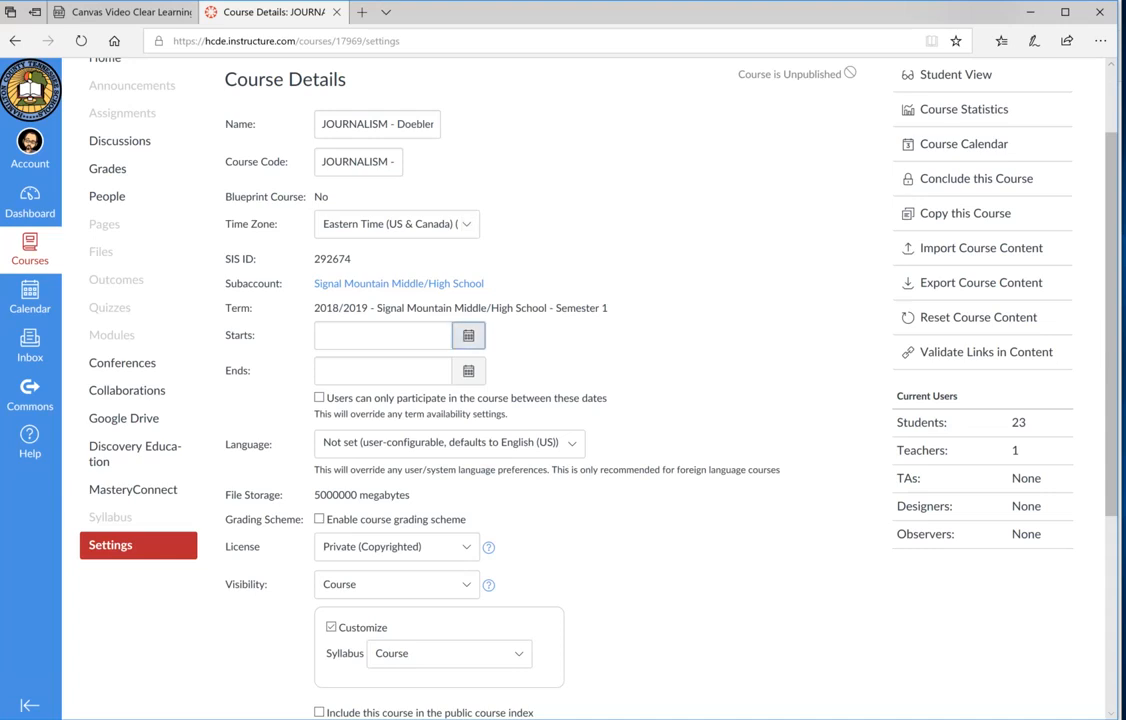
# Set the course's start date to Sep 12, 2018 at 5:00 am.
pyautogui.click(383, 335)
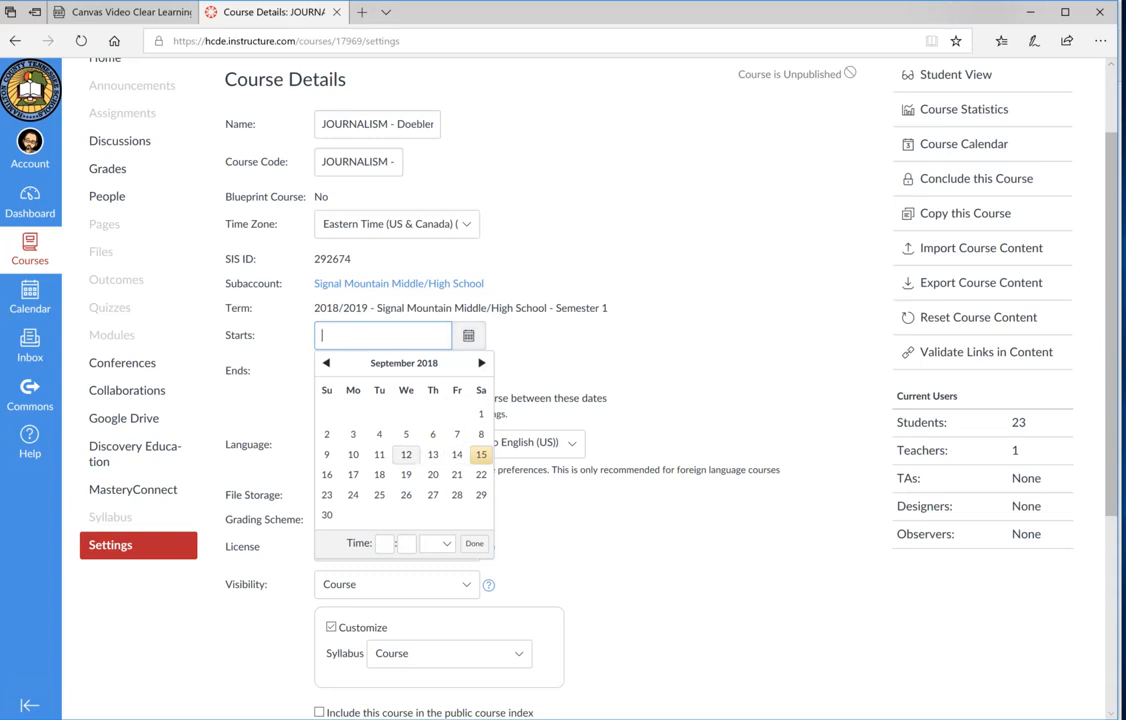
pyautogui.click(406, 454)
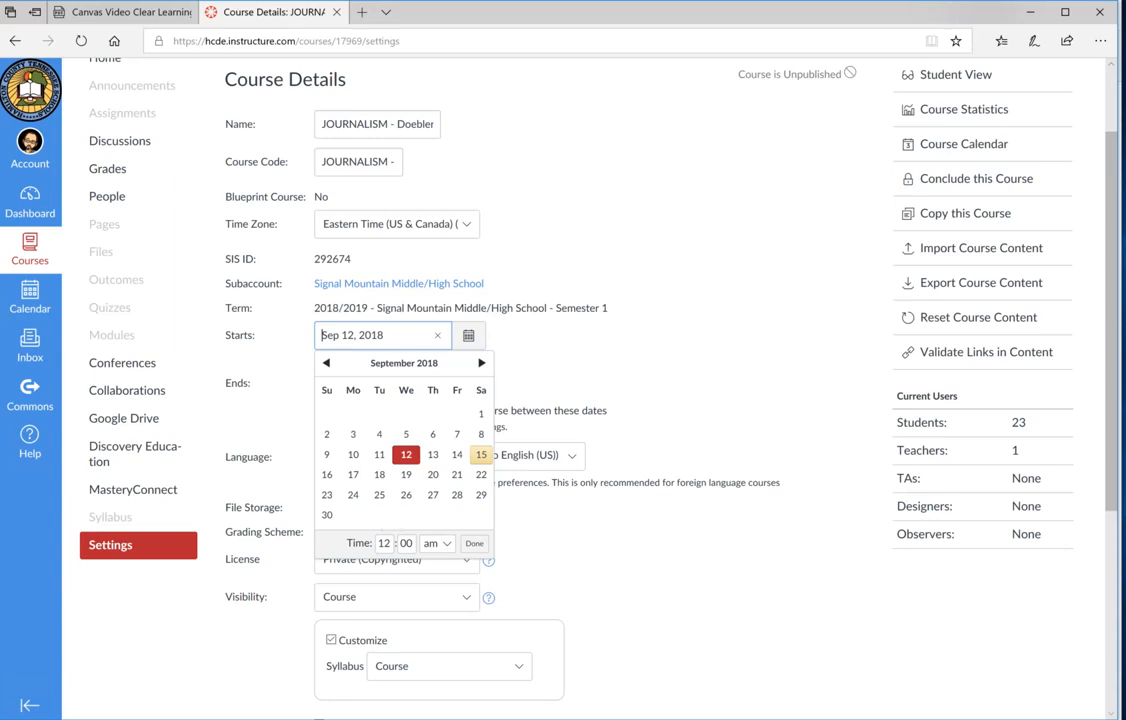
pyautogui.click(383, 543)
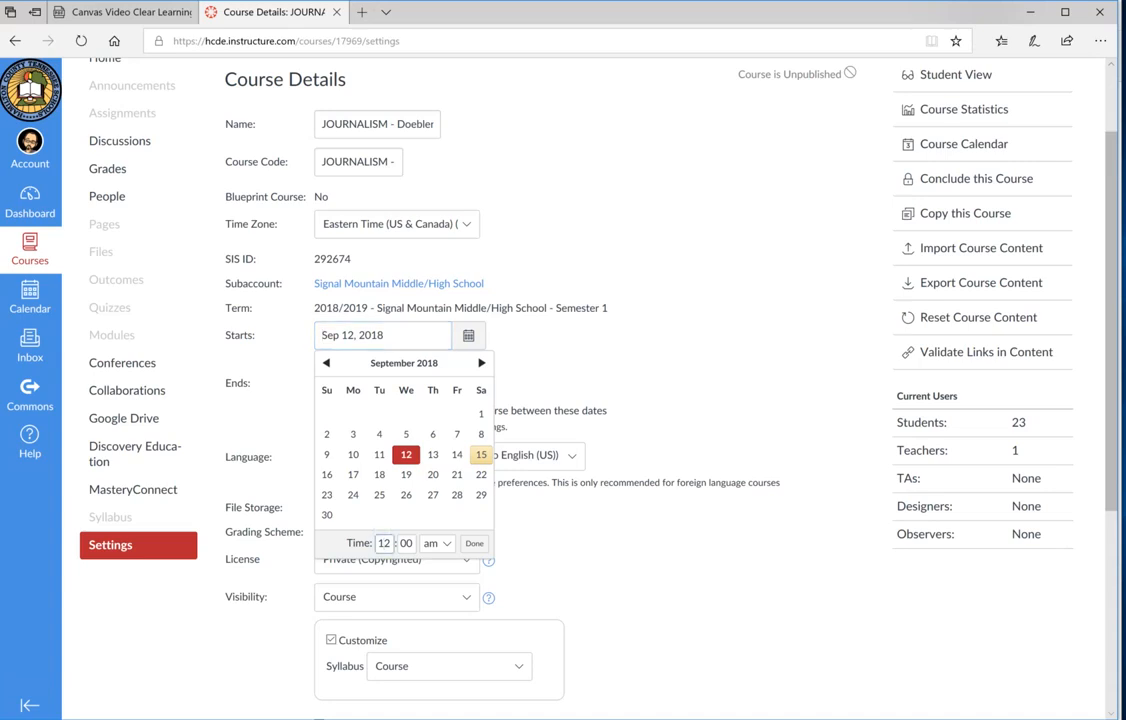
pyautogui.write('5')
pyautogui.click(438, 543)
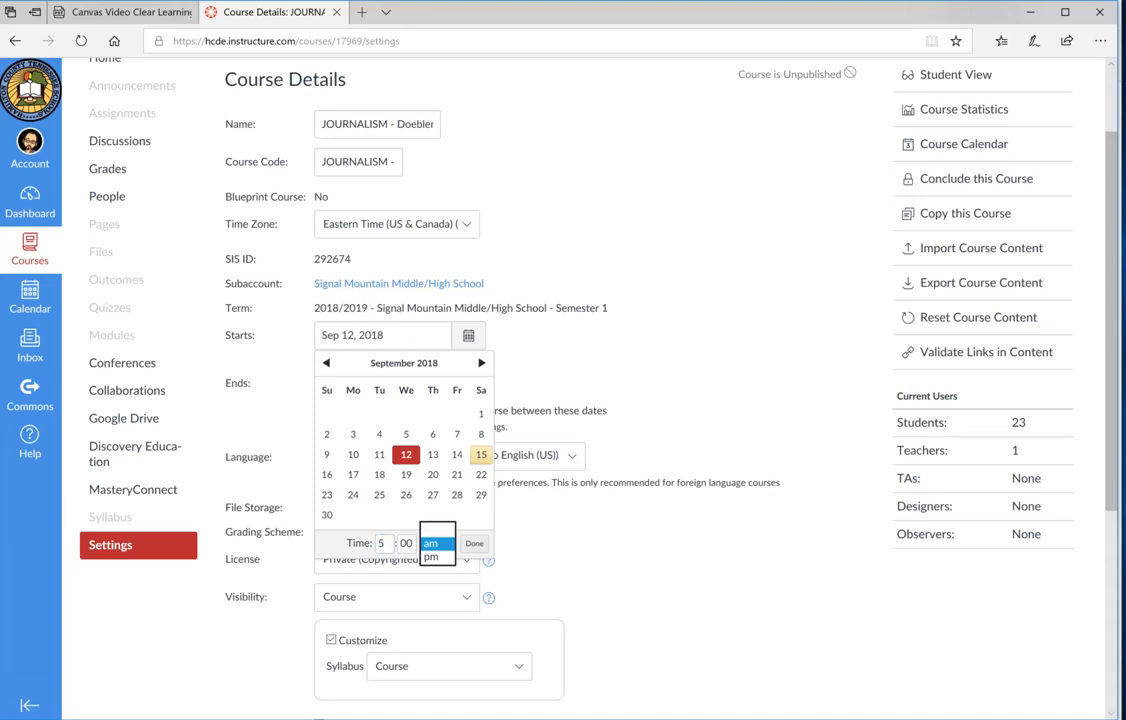
pyautogui.click(474, 544)
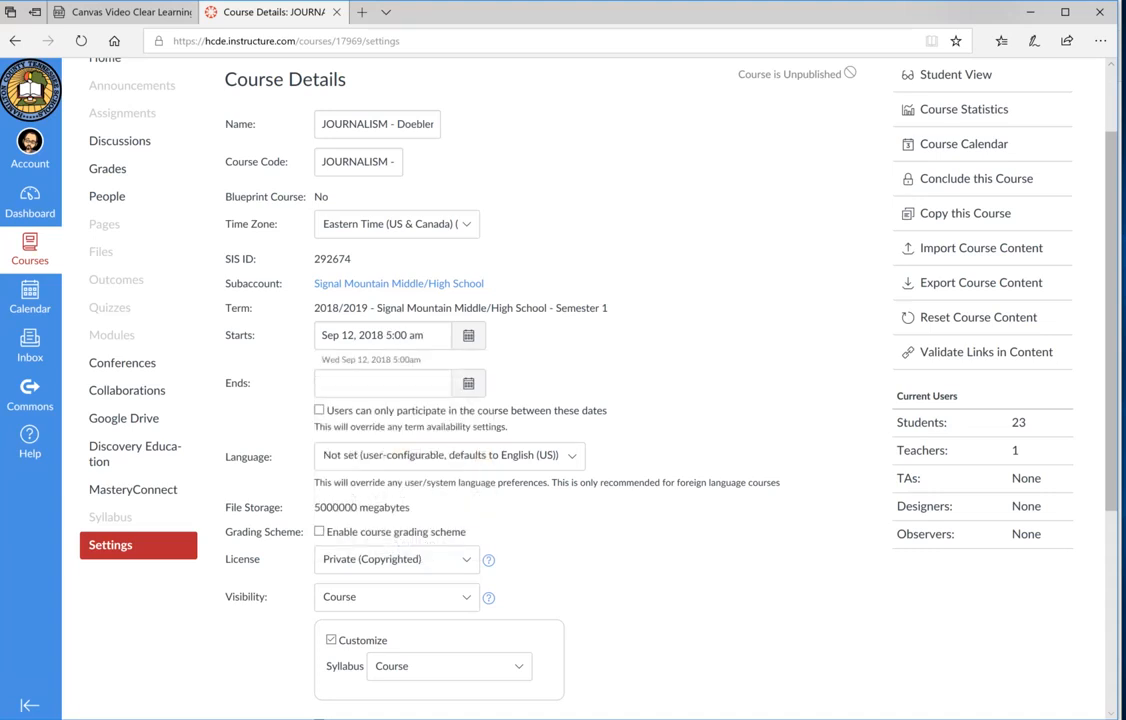
# Try to change the hour of the course's start time to 6.
pyautogui.click(468, 335)
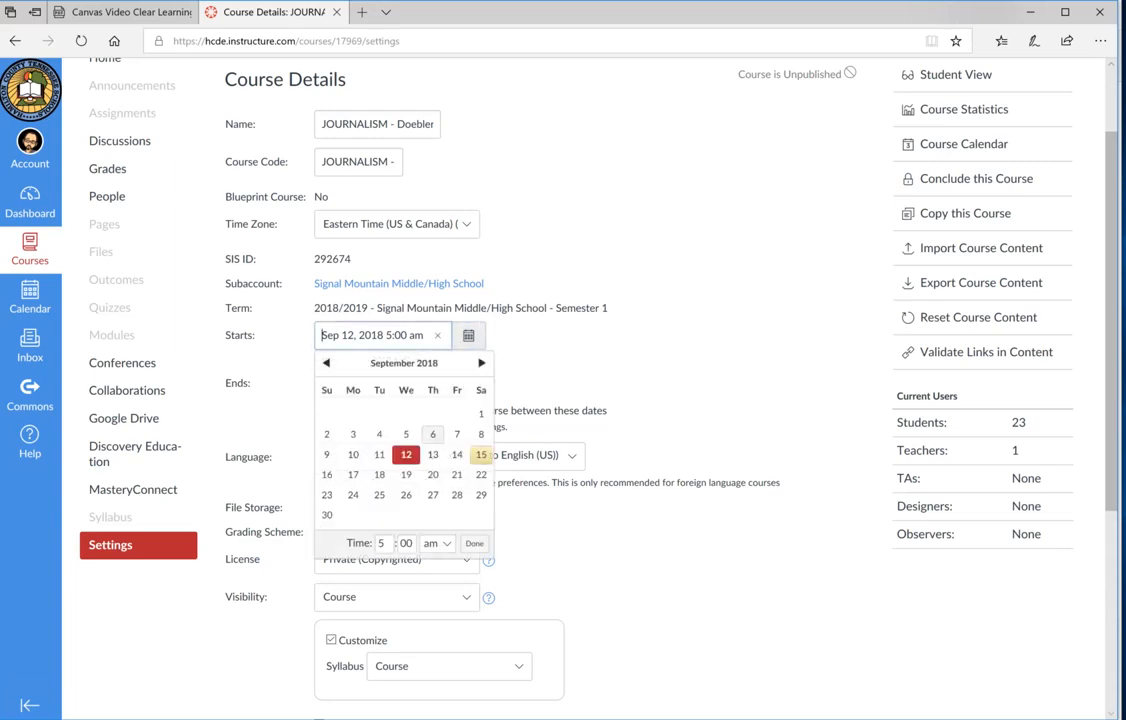
pyautogui.click(381, 543)
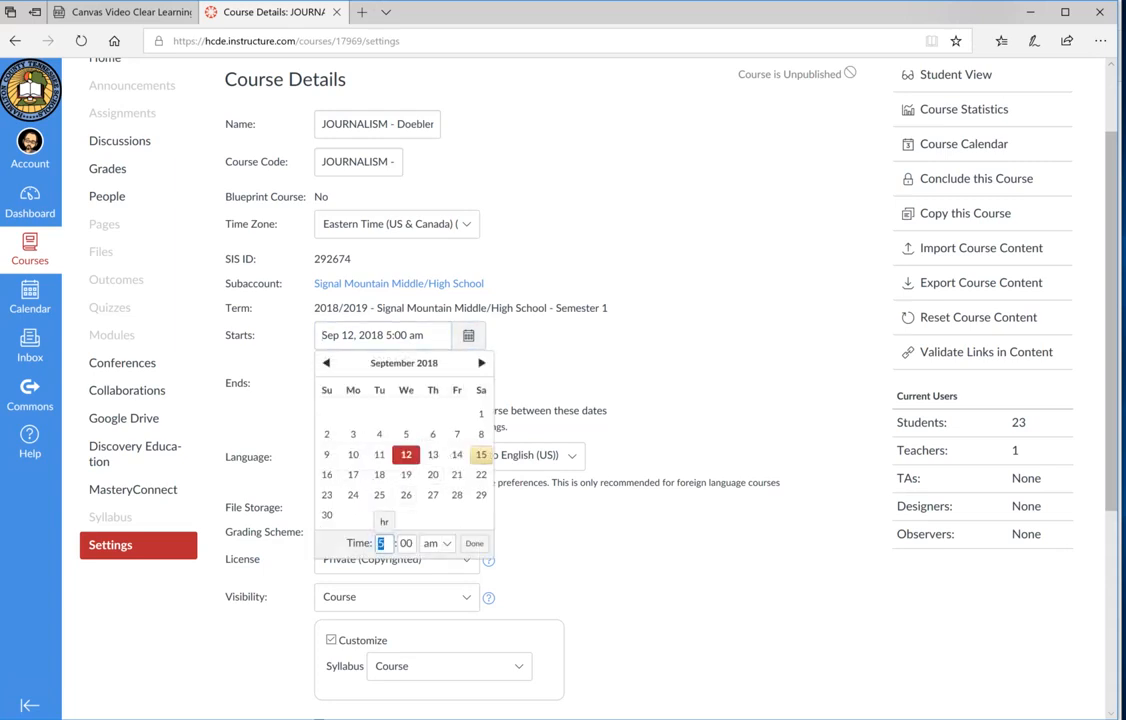
pyautogui.write('6')
pyautogui.press('Return')
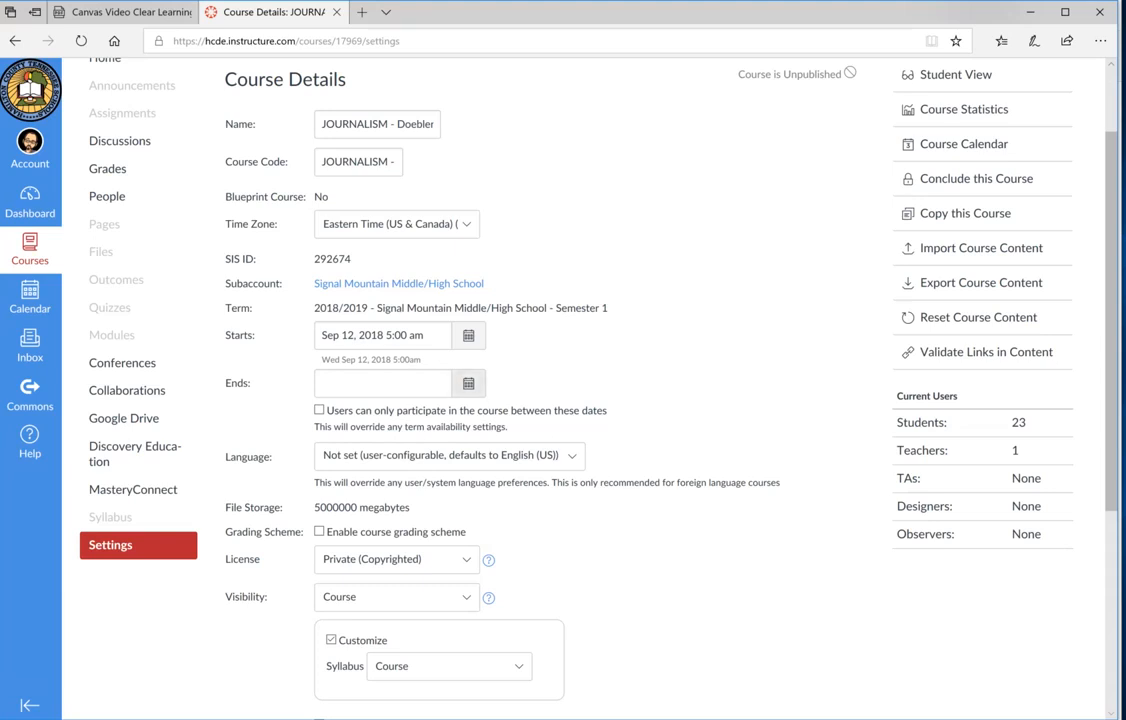
# Set the course's end date to Dec 31, 2018 at 12:00 am.
pyautogui.click(468, 383)
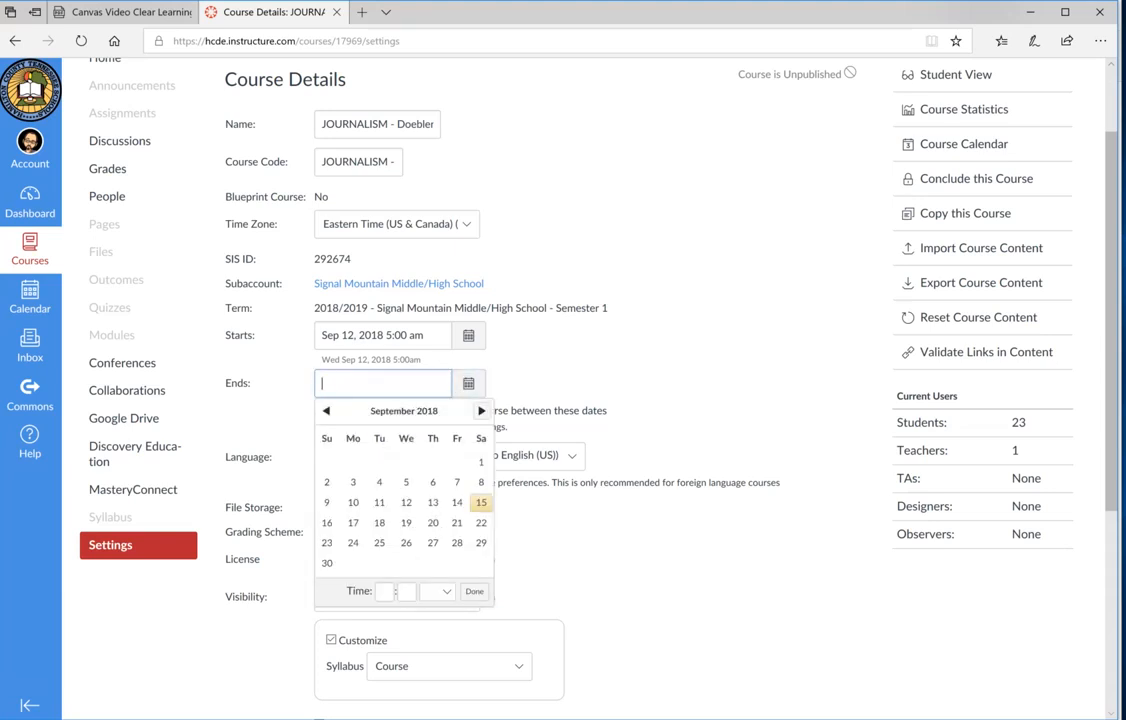
pyautogui.click(481, 411)
pyautogui.click(481, 411)
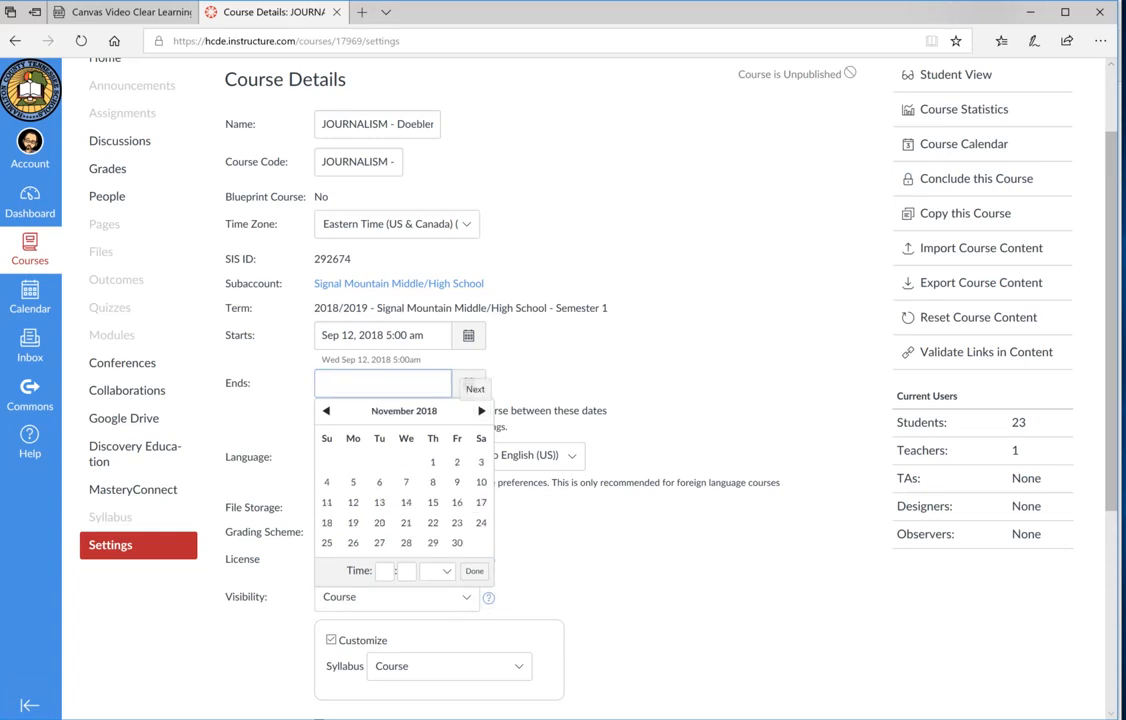
pyautogui.click(481, 411)
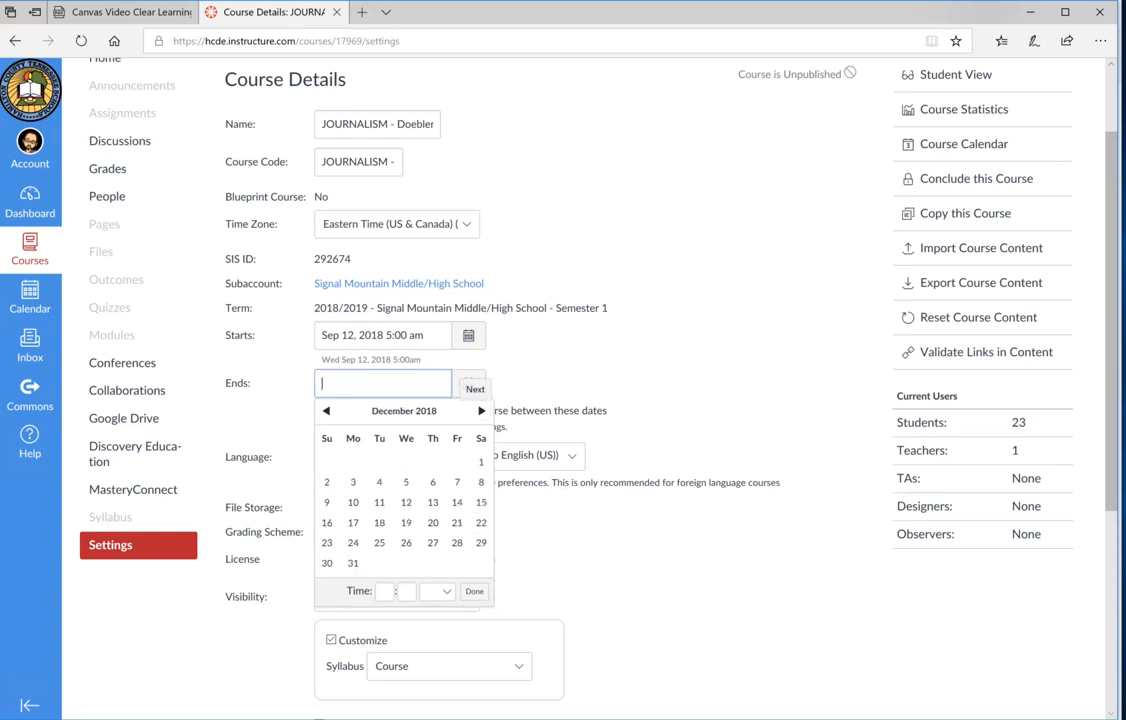
pyautogui.click(353, 563)
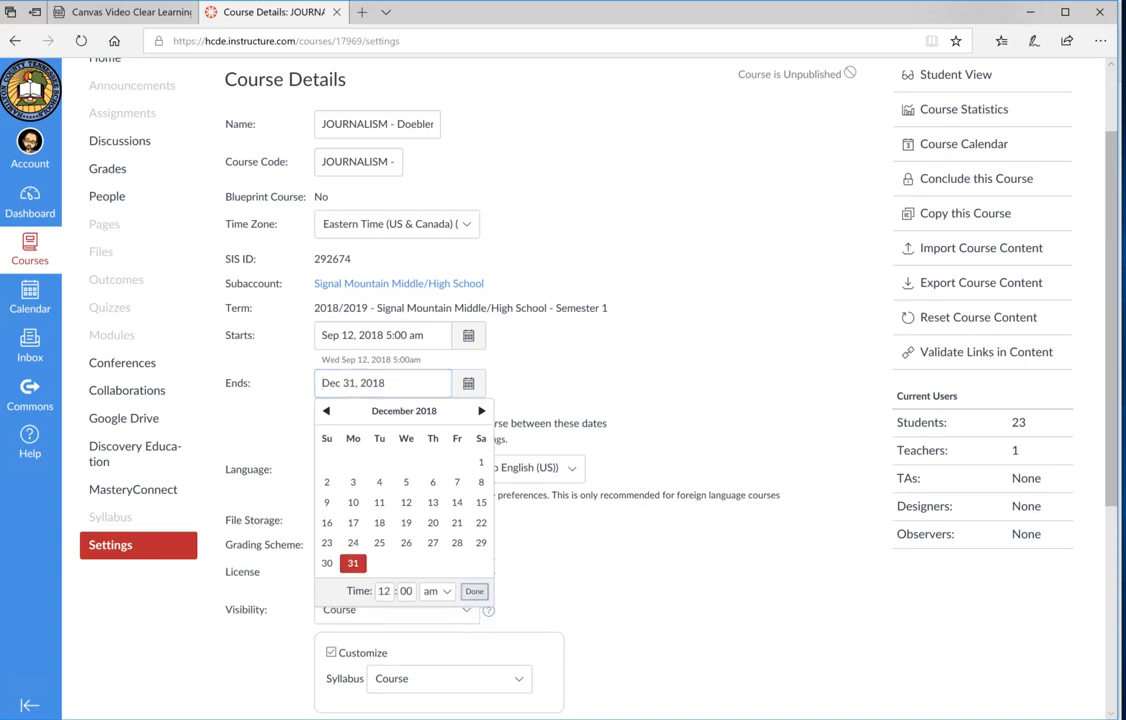
pyautogui.click(474, 591)
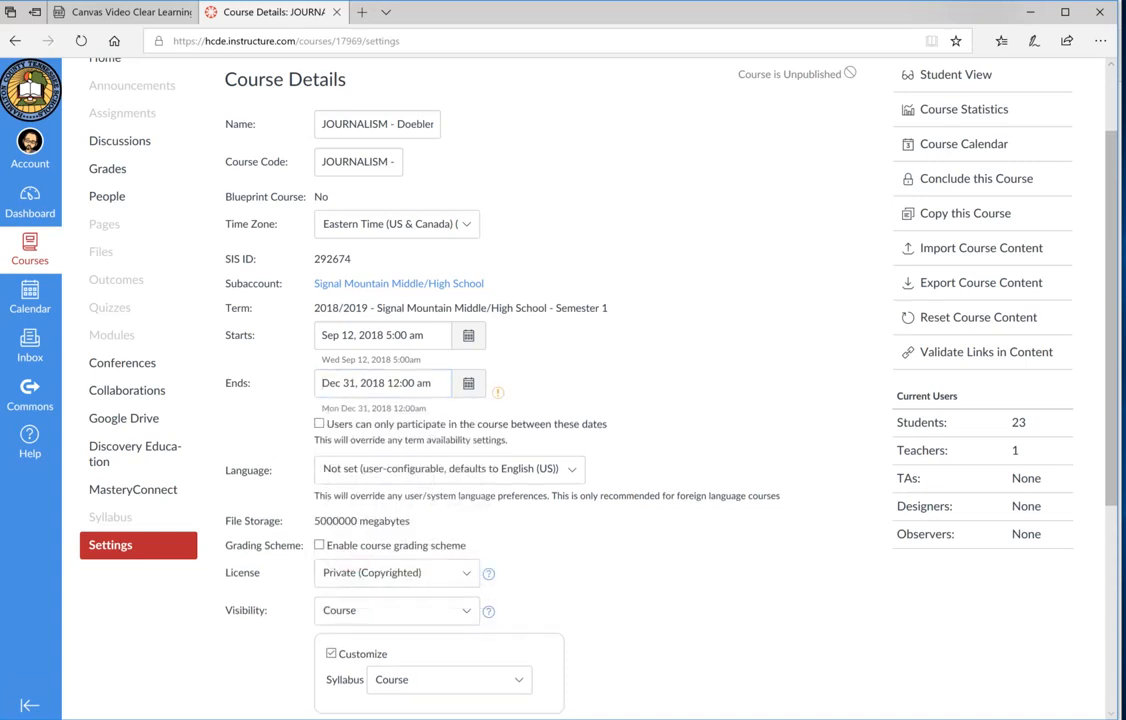
# Look through the remaining course details, from the participation dates and grading scheme to visibility, format and description.
pyautogui.scroll(-3, 560, 390)
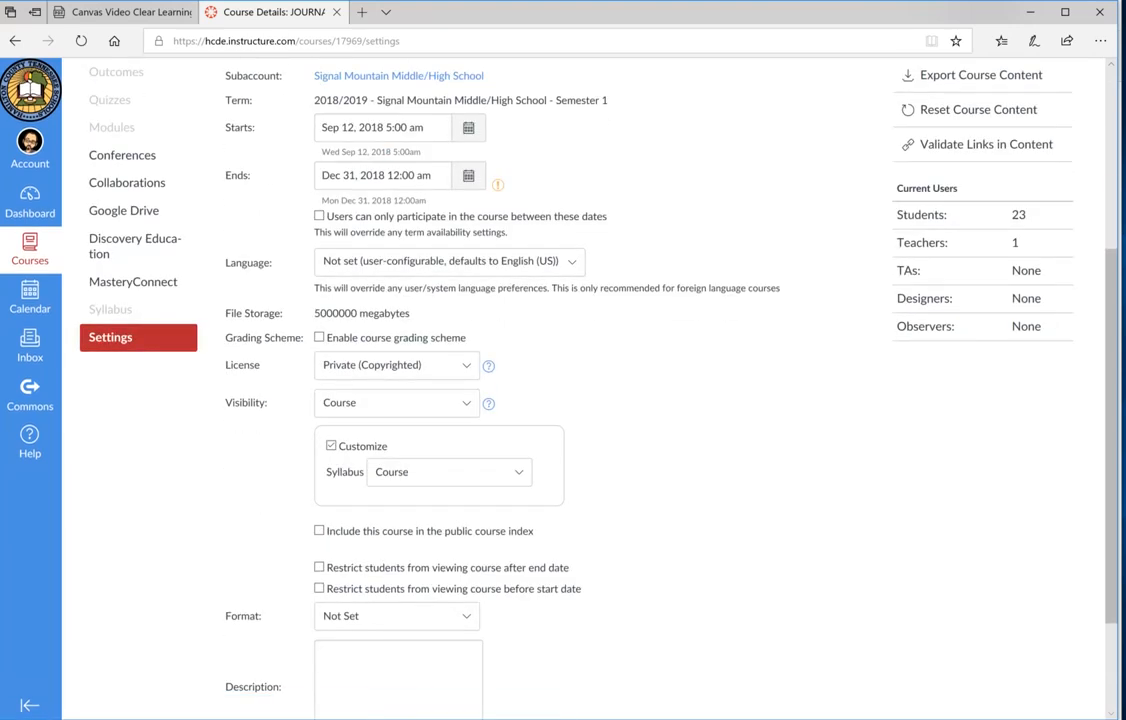
pyautogui.scroll(-2, 560, 390)
pyautogui.scroll(1, 560, 390)
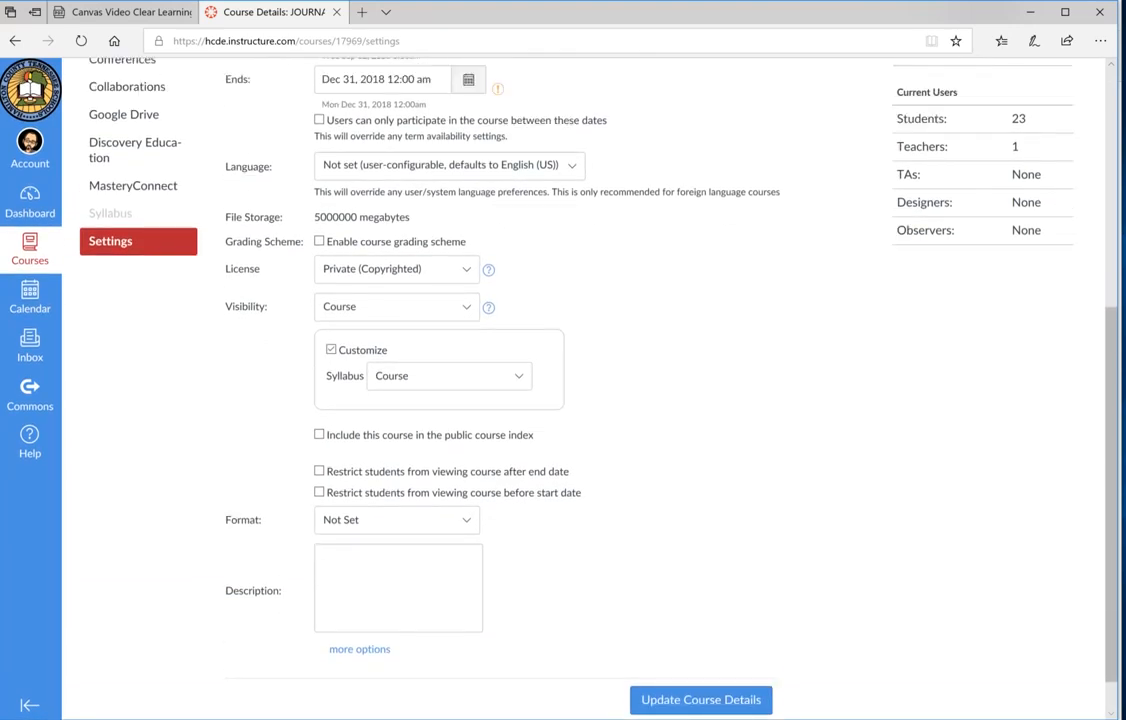
pyautogui.scroll(-1, 560, 390)
pyautogui.scroll(2, 560, 390)
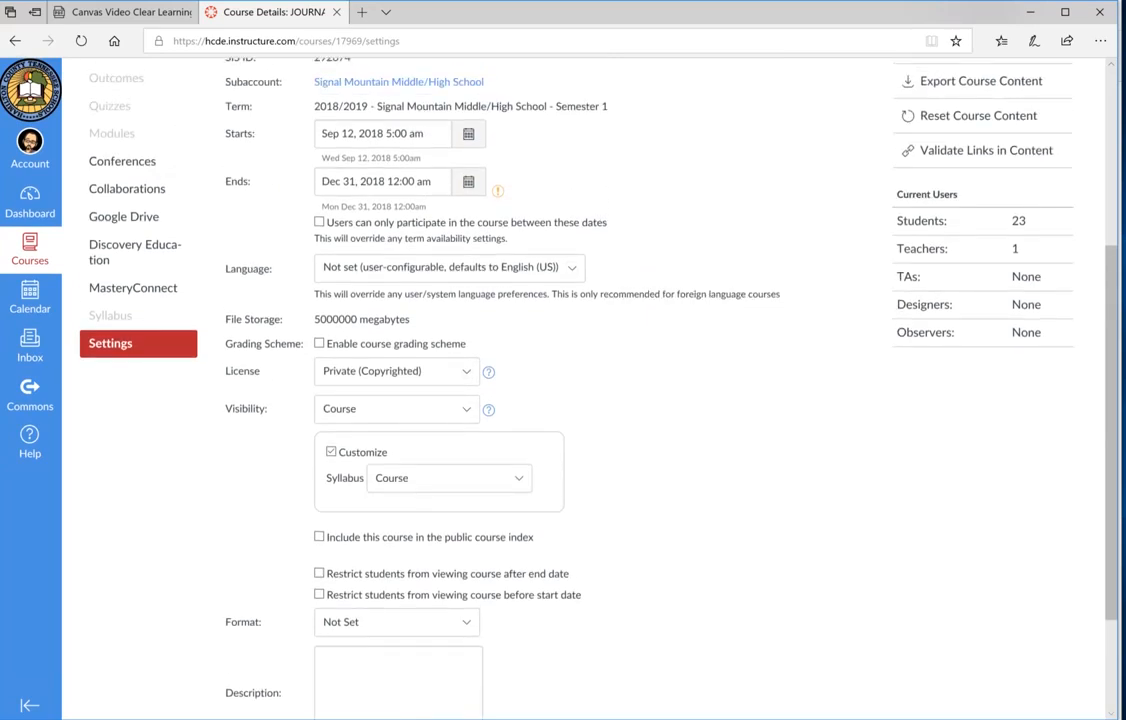
pyautogui.scroll(-1, 560, 390)
pyautogui.scroll(-1, 560, 390)
pyautogui.scroll(1, 560, 390)
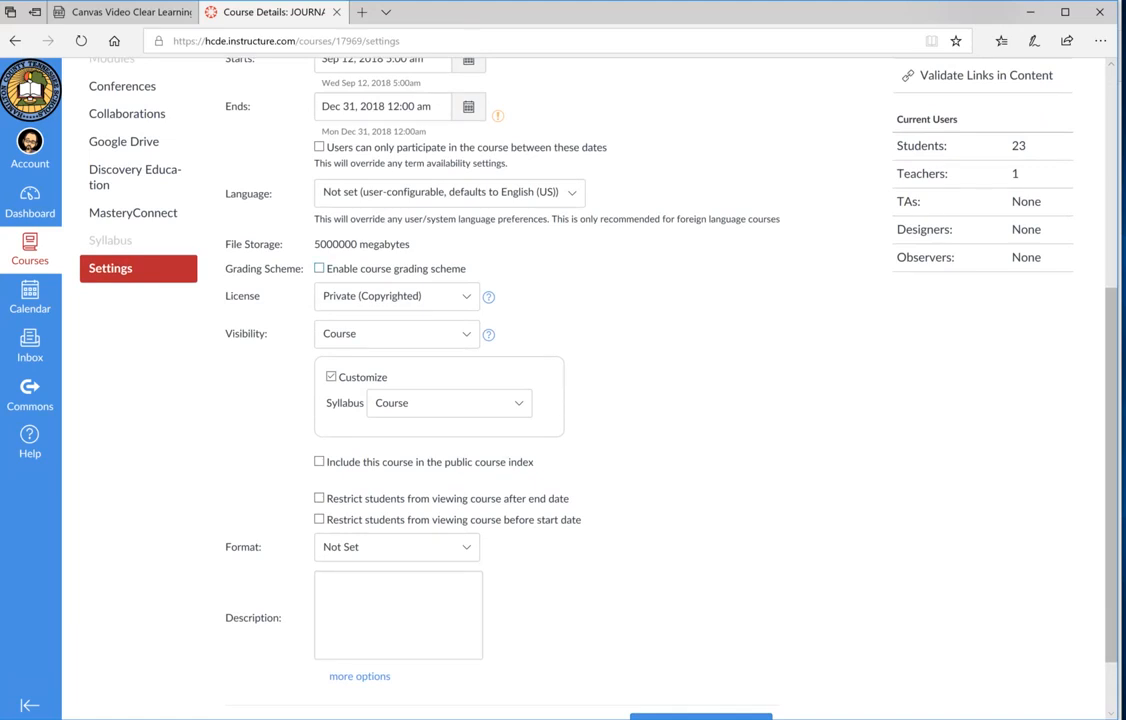
# Enable the course grading scheme and look for another existing scheme to select, closing the dialog without choosing one.
pyautogui.click(319, 268)
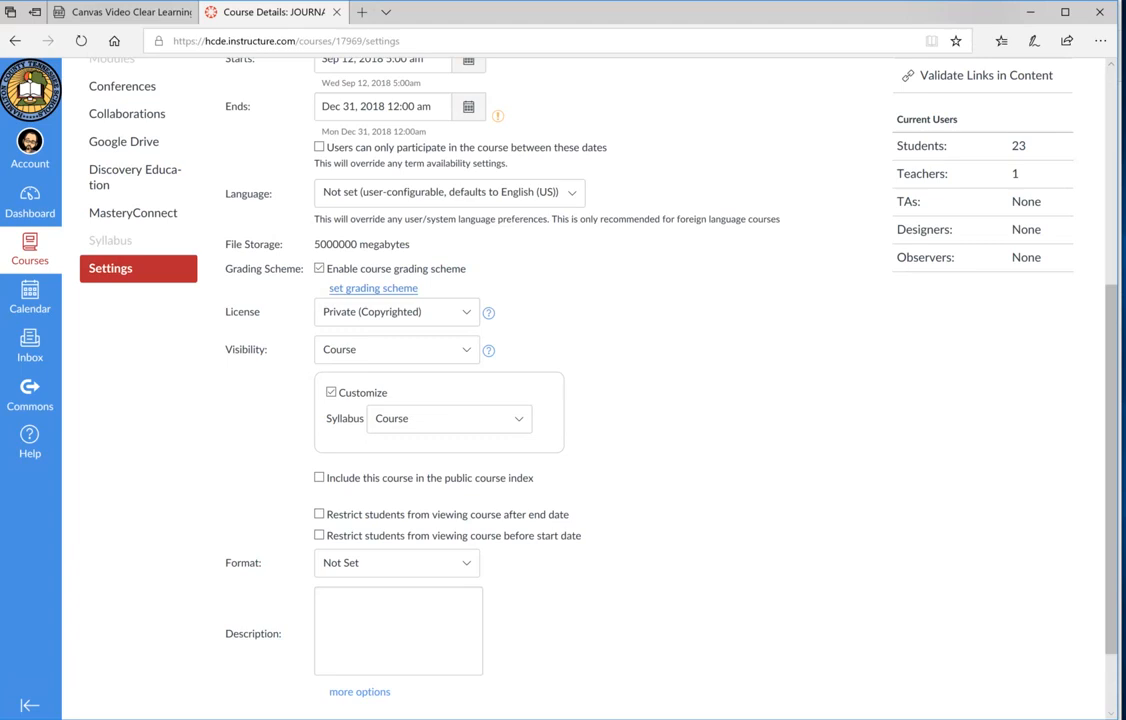
pyautogui.click(373, 288)
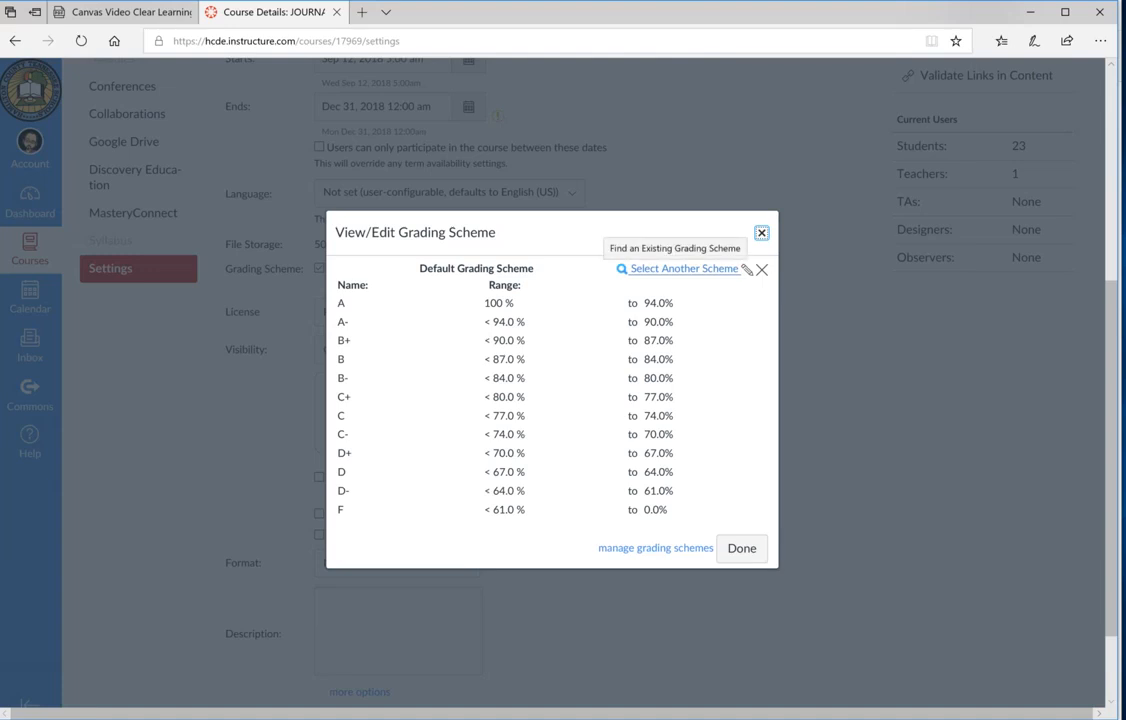
pyautogui.click(684, 268)
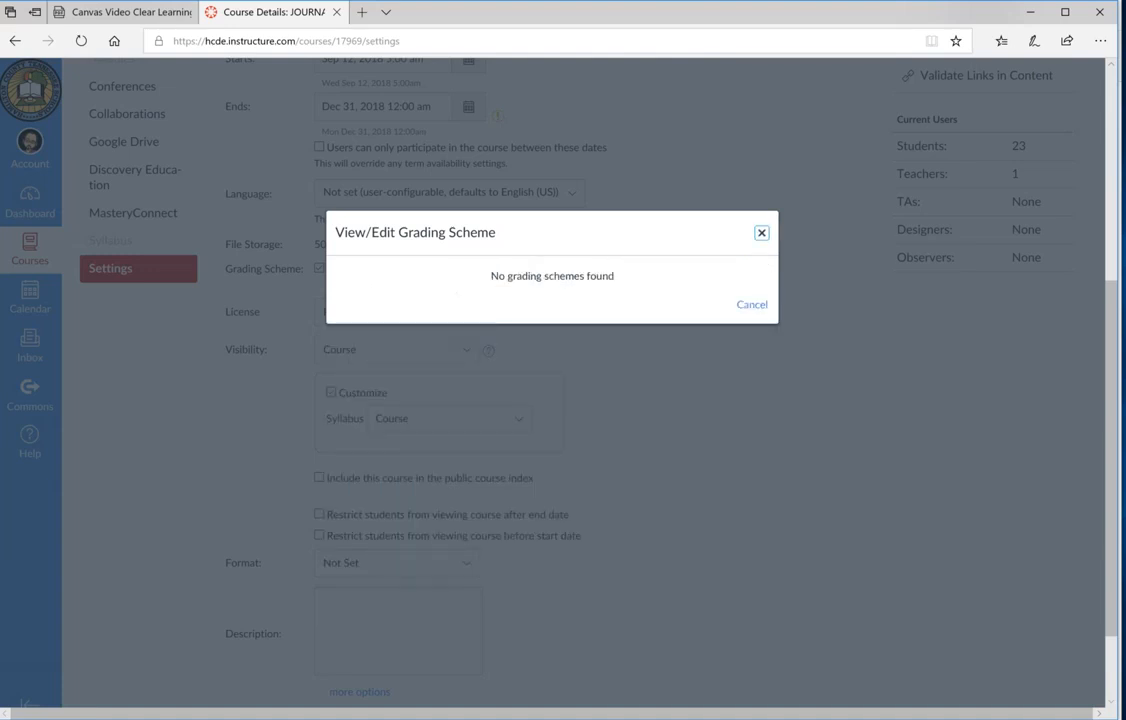
pyautogui.click(762, 233)
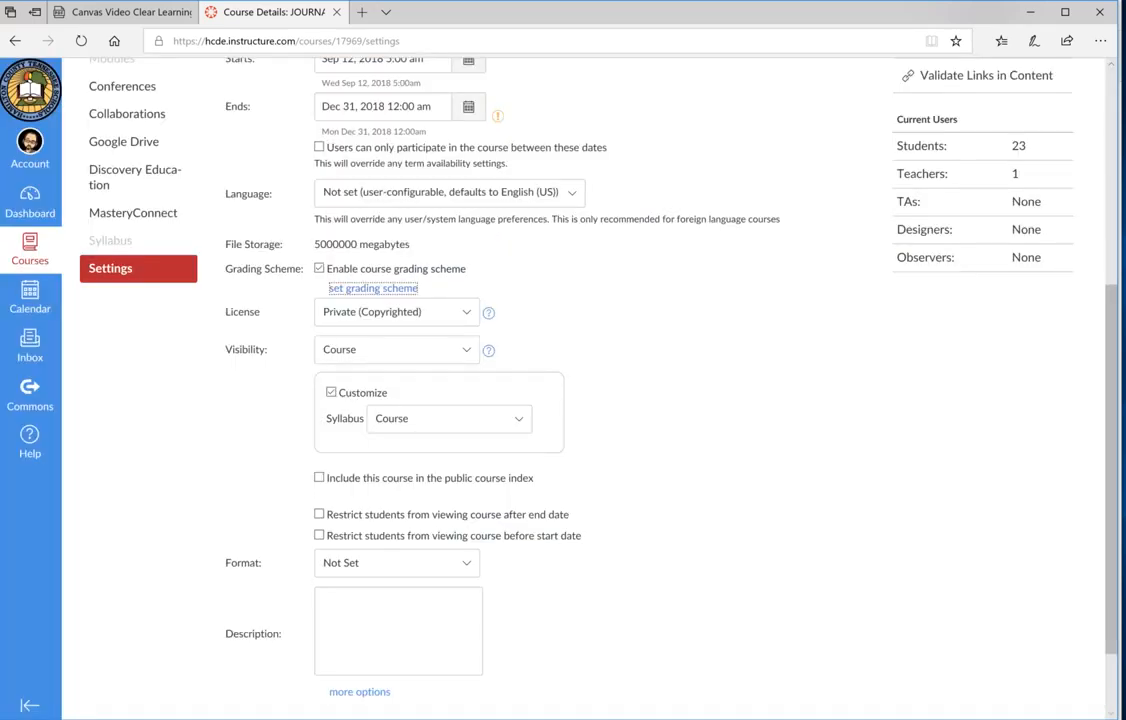
# Go from the grading scheme dialog to the course's grading scheme management and add a new scheme titled hcde.
pyautogui.press('Return')
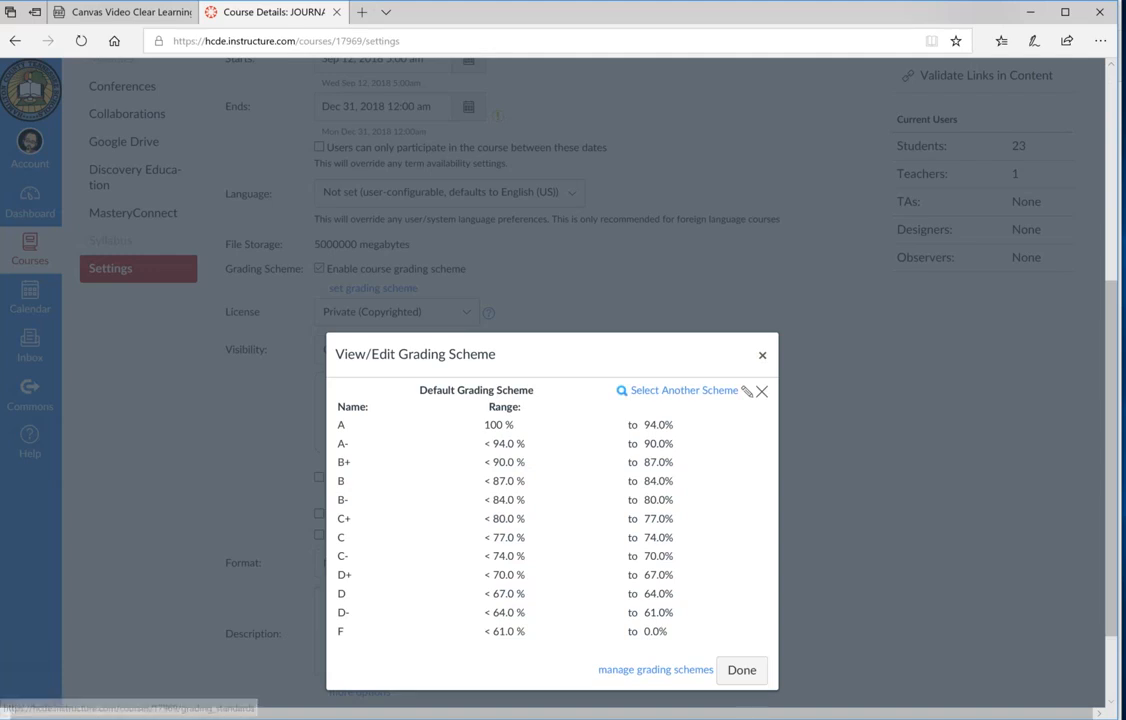
pyautogui.click(655, 670)
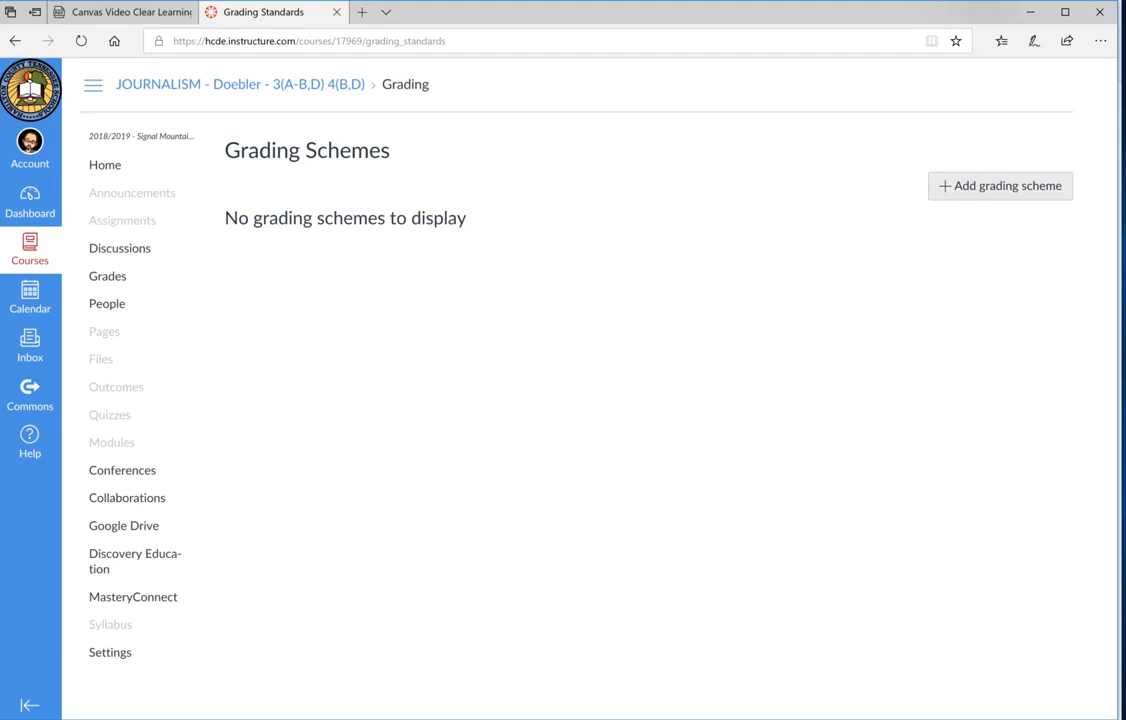
pyautogui.click(1000, 186)
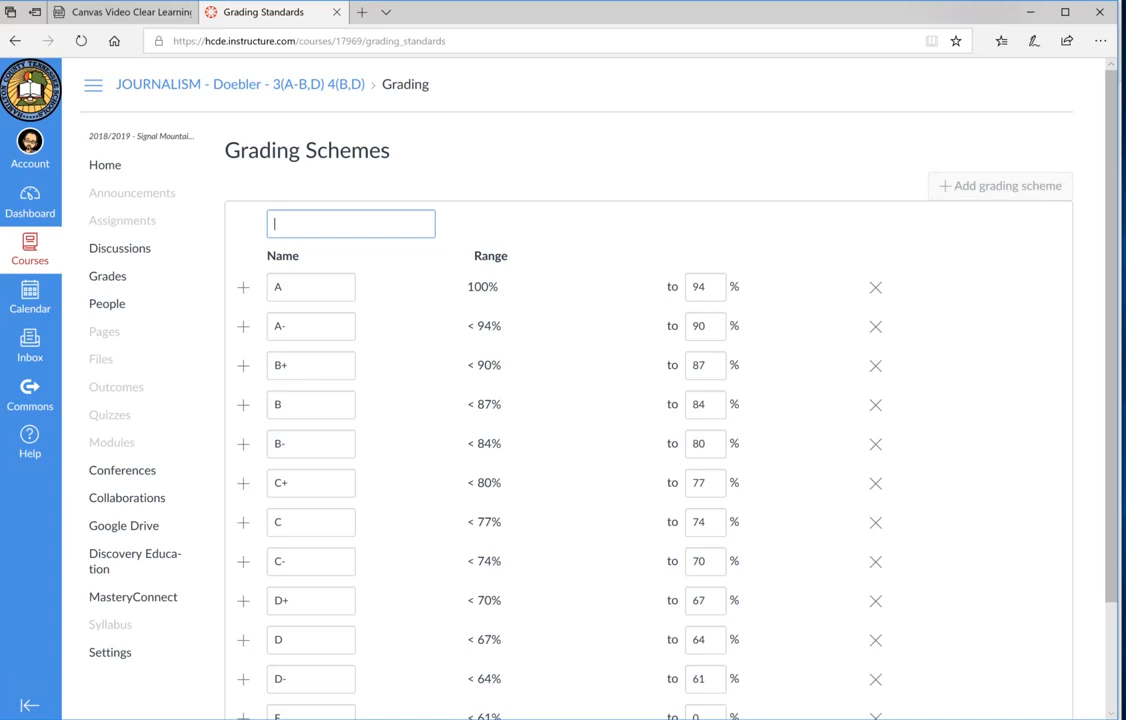
pyautogui.write('hcde')
# Remove all plus and minus grades from the hcde scheme, leaving only A, B, C, D and F.
pyautogui.click(875, 327)
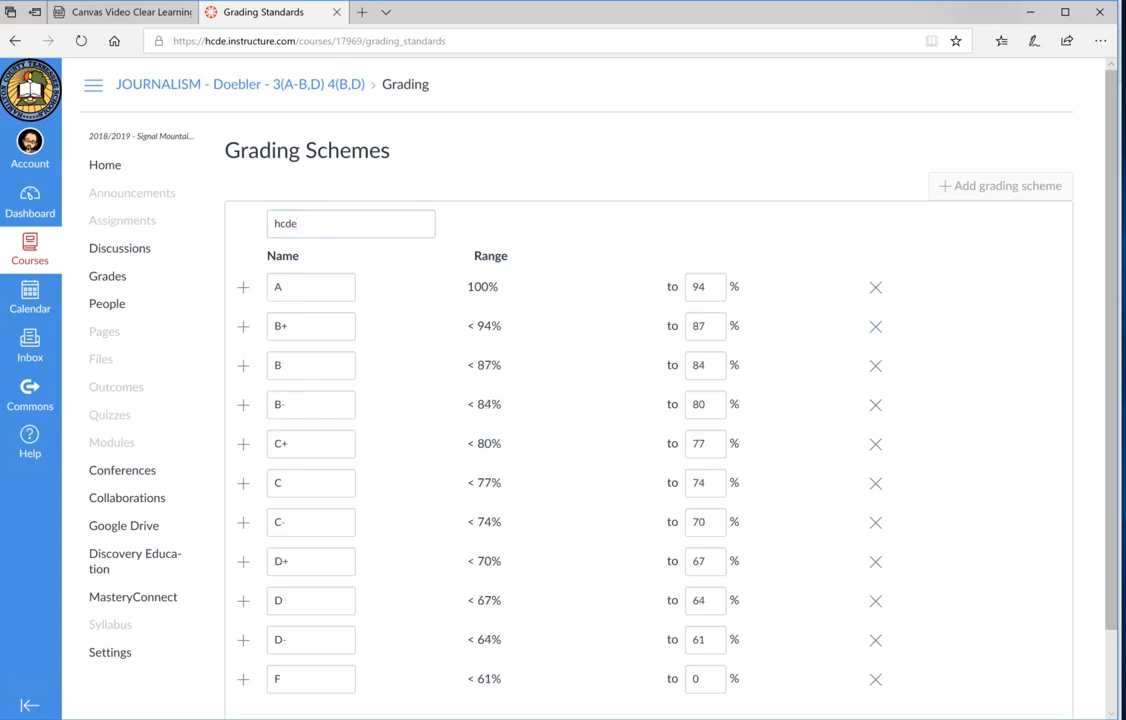
pyautogui.click(875, 327)
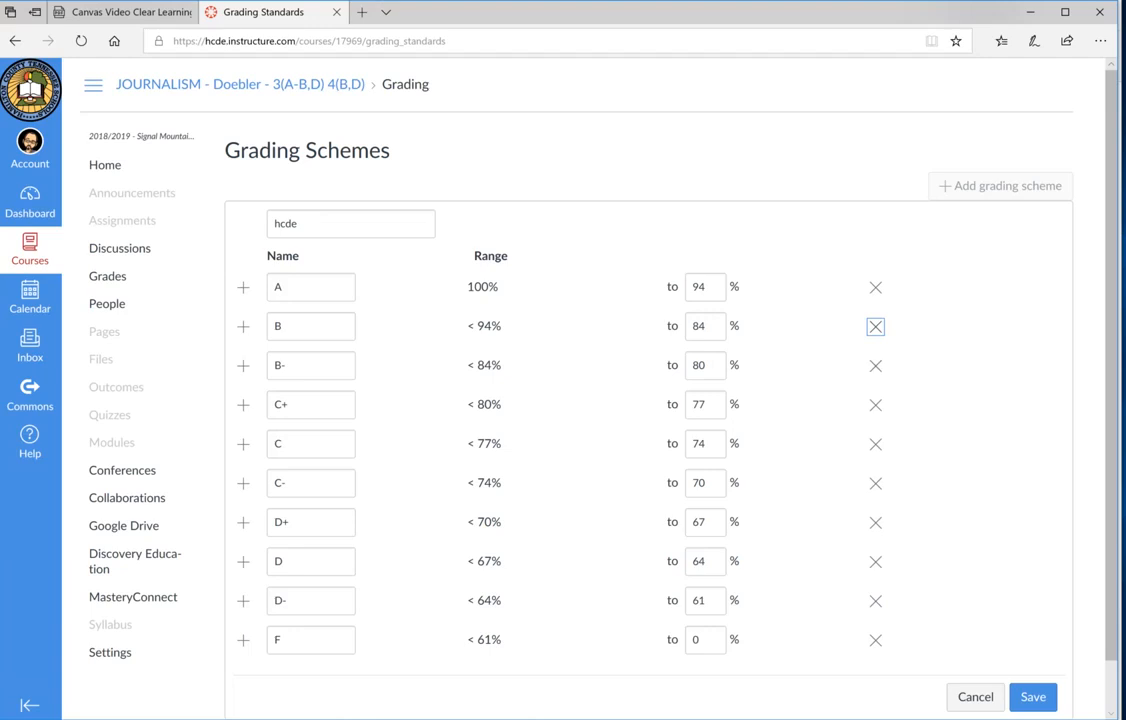
pyautogui.click(875, 366)
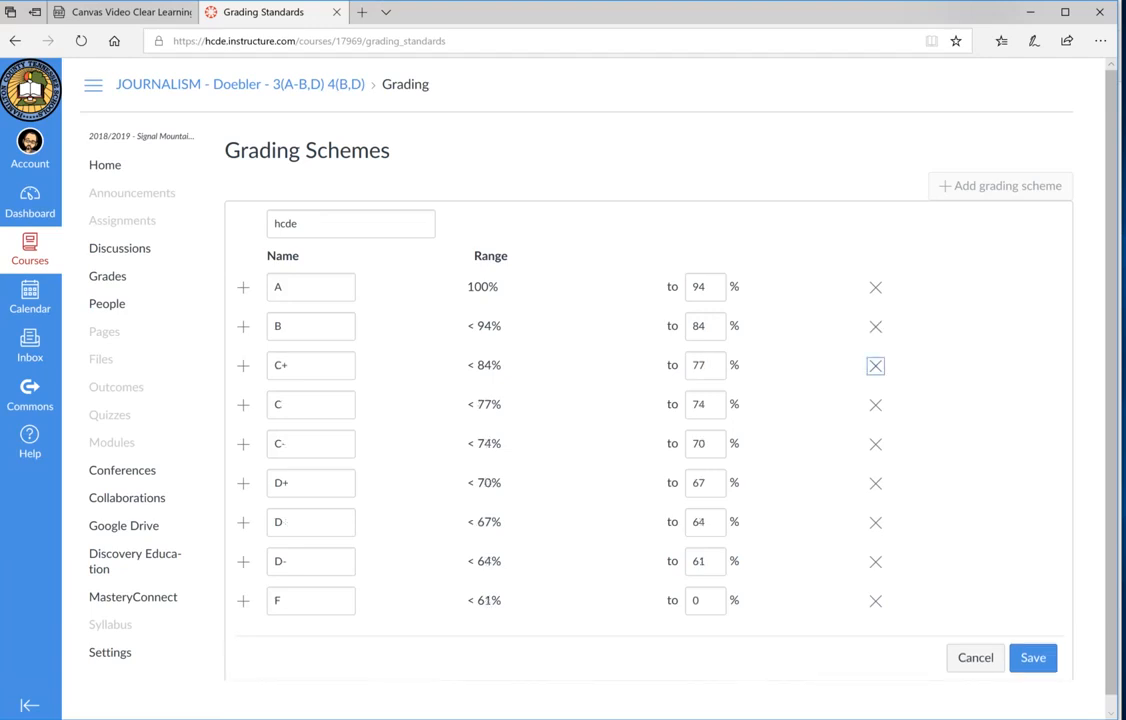
pyautogui.click(875, 366)
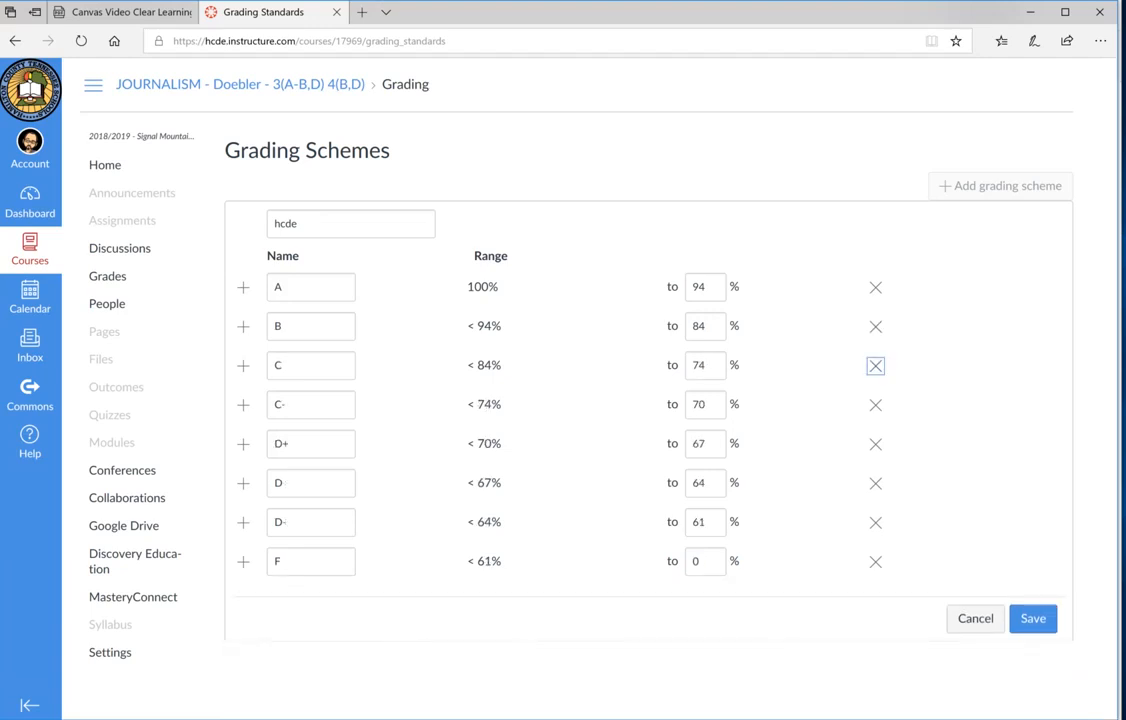
pyautogui.click(875, 405)
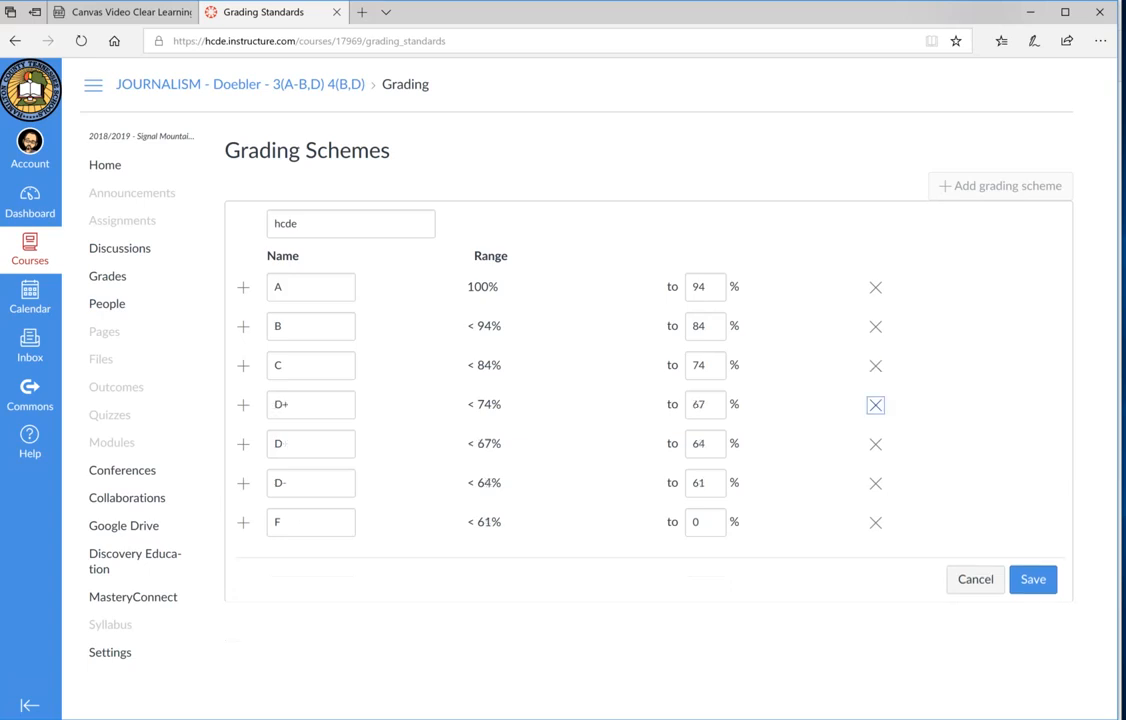
pyautogui.click(875, 405)
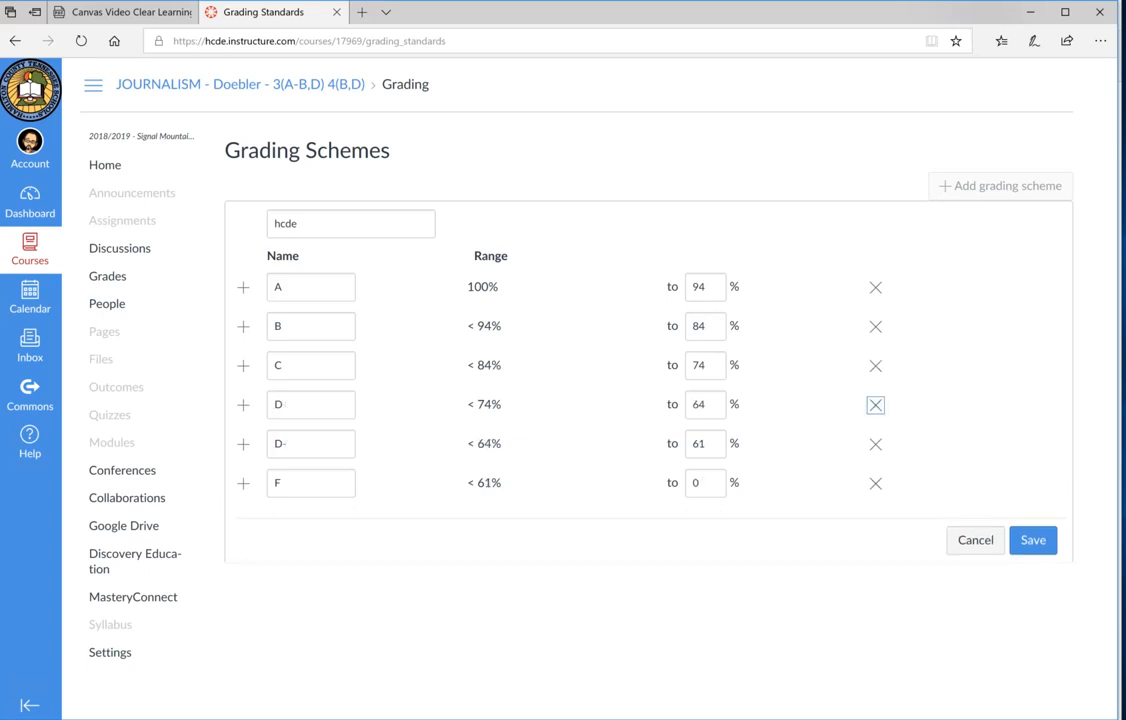
pyautogui.click(875, 444)
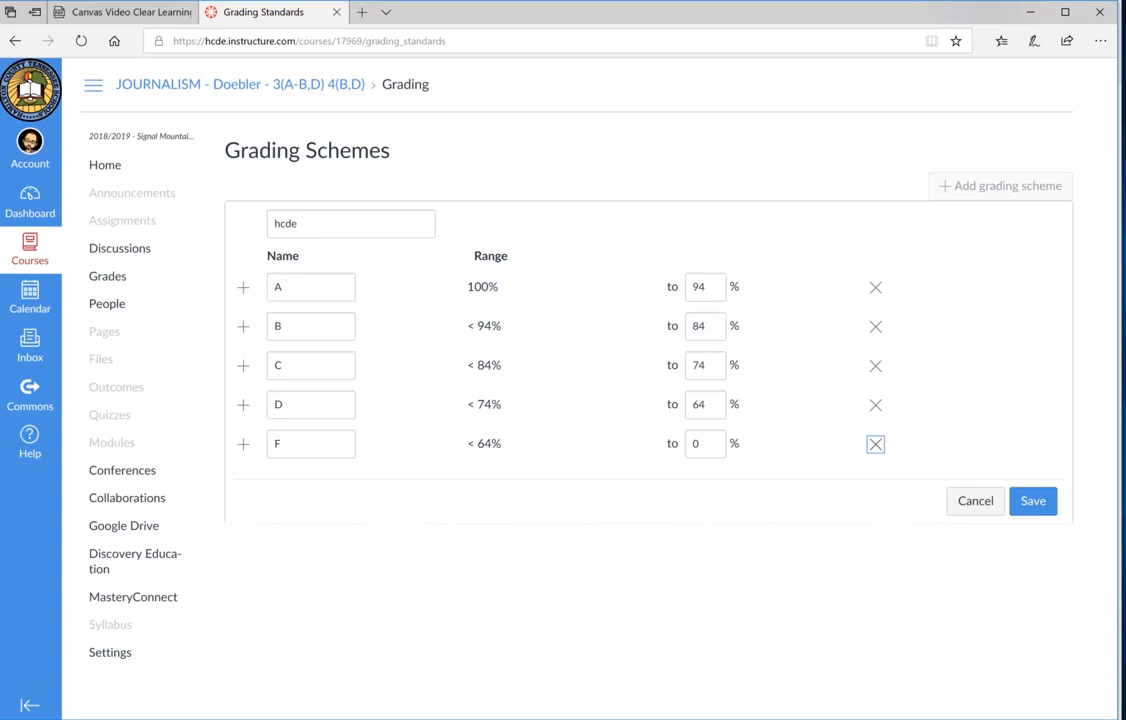
# Set the lower limits to 93% for A and 85% for B, and save the hcde grading scheme.
pyautogui.doubleClick(699, 287)
pyautogui.write('93')
pyautogui.doubleClick(704, 327)
pyautogui.write('85')
pyautogui.press('Return')
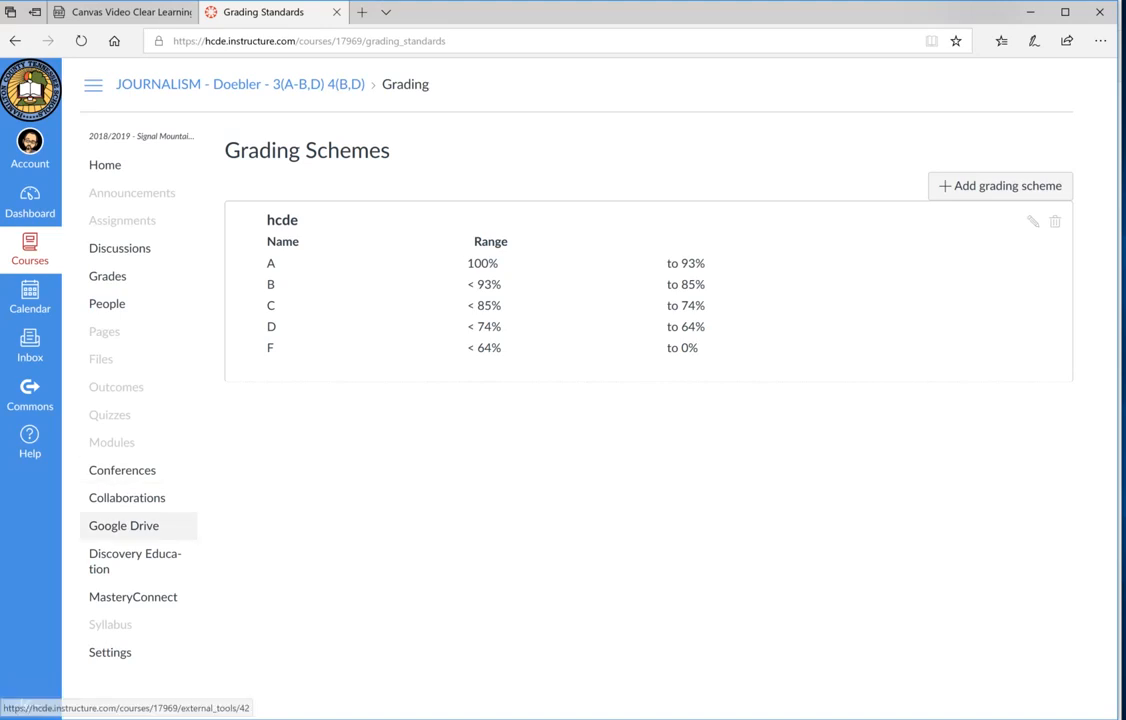
# Return to the course settings and enable the course grading scheme.
pyautogui.click(110, 652)
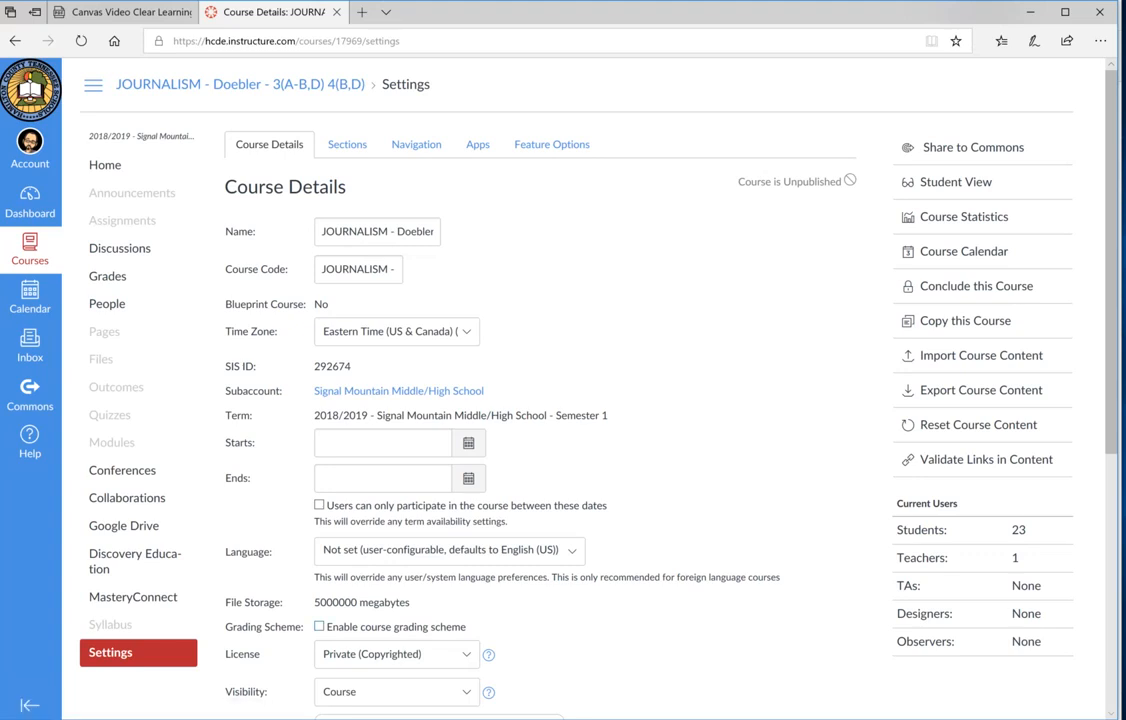
pyautogui.click(319, 626)
pyautogui.scroll(-5, 560, 400)
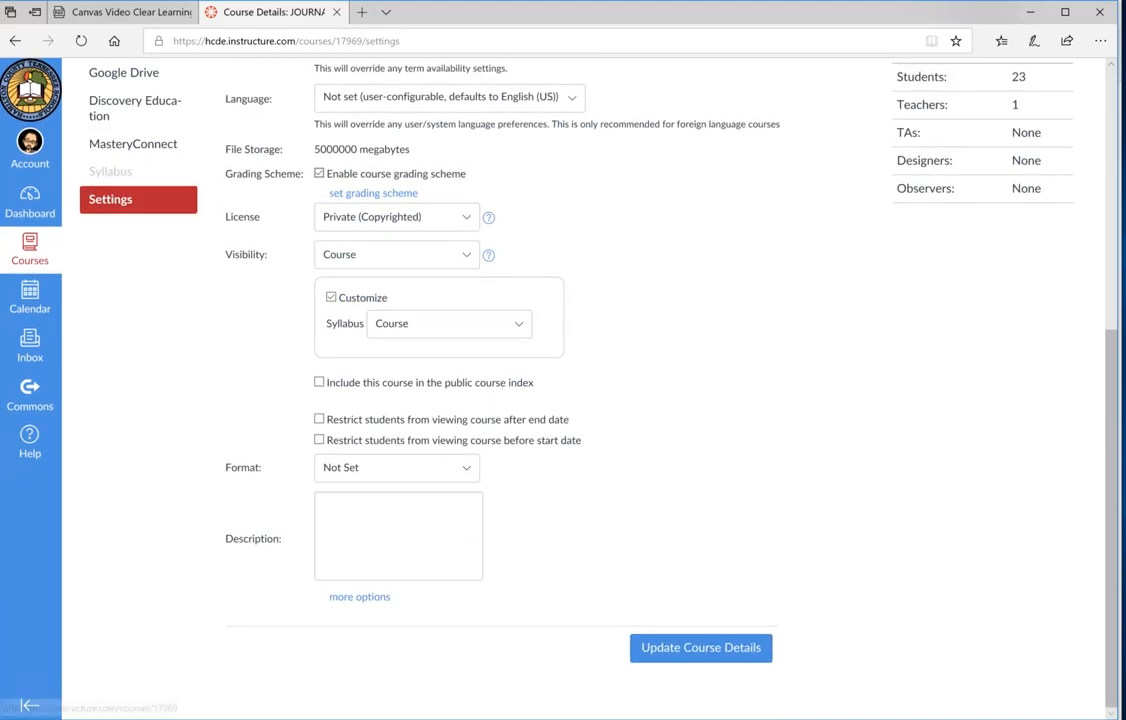
pyautogui.scroll(2, 560, 400)
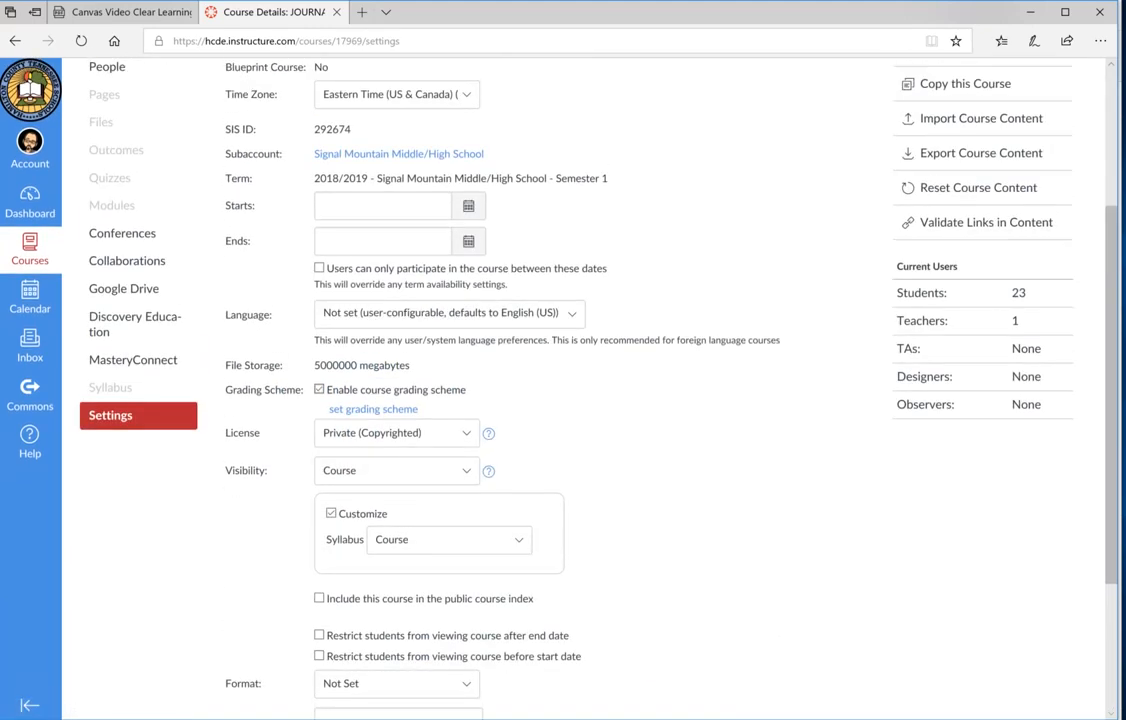
pyautogui.scroll(-2, 560, 400)
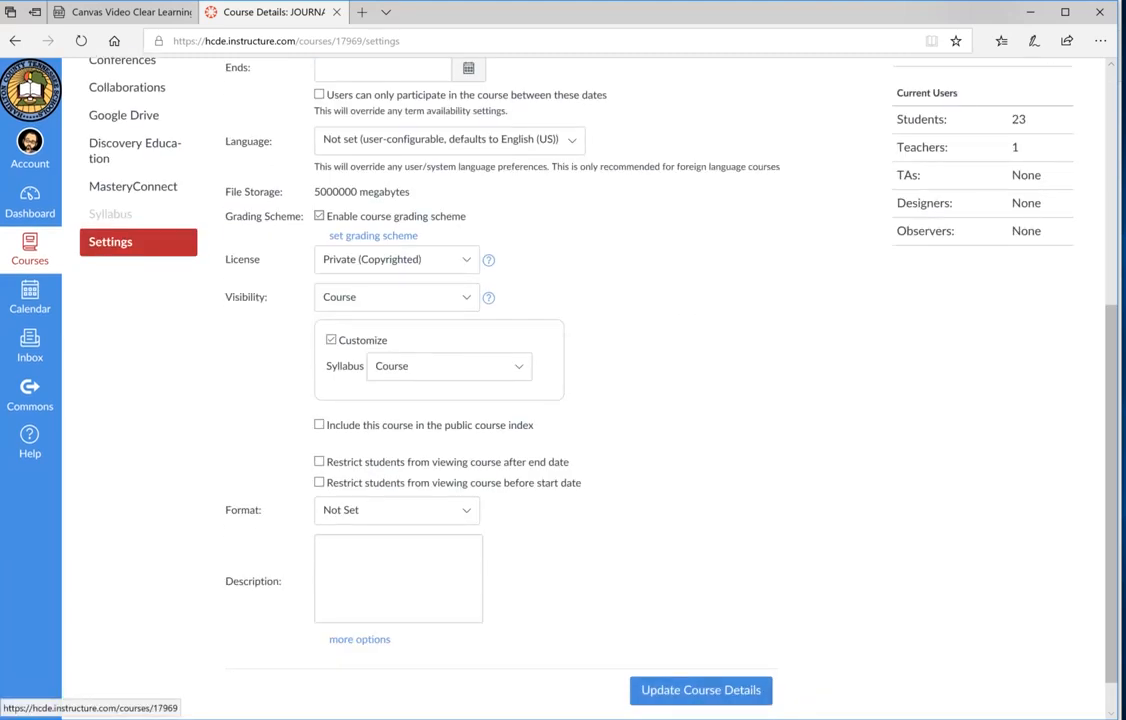
pyautogui.scroll(1, 560, 400)
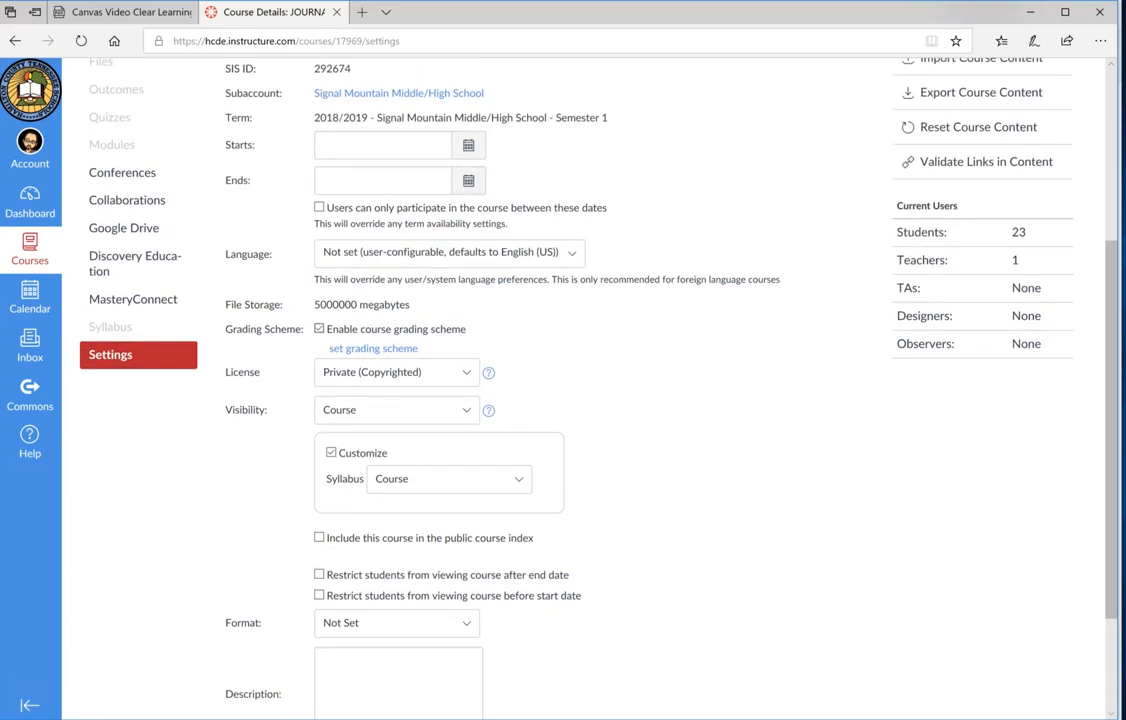
# Set the course to start on Sep 13, 2018 and end on Jan 30, 2019, and update the course details.
pyautogui.click(400, 145)
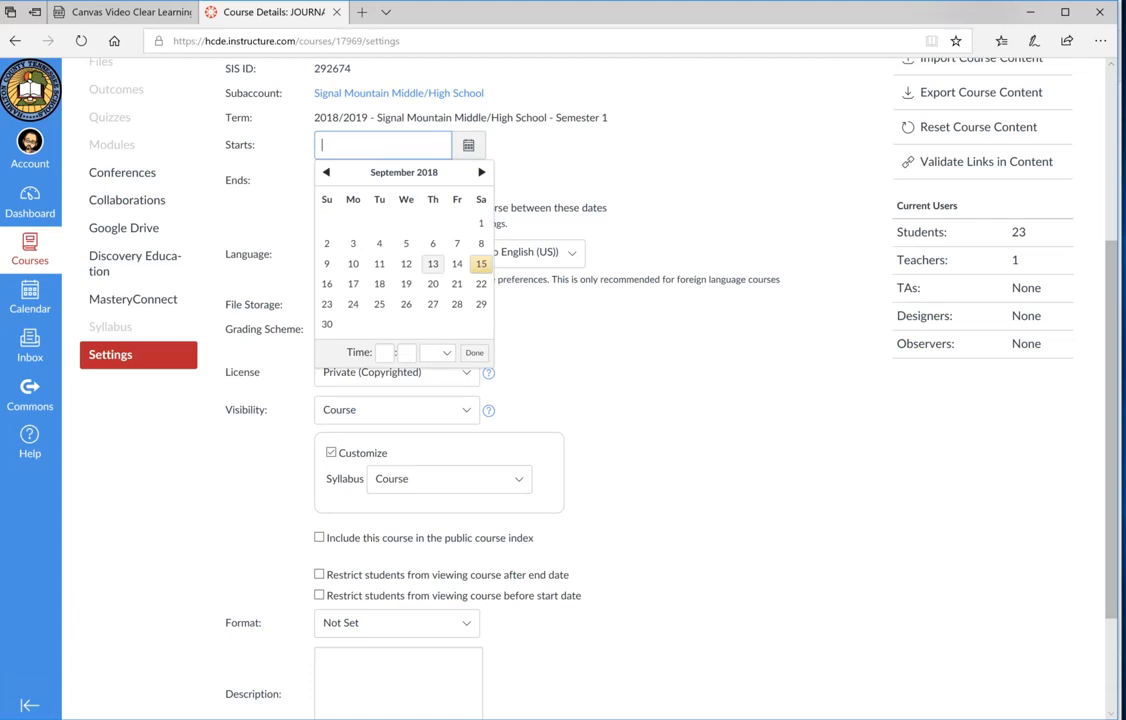
pyautogui.click(432, 263)
pyautogui.click(474, 352)
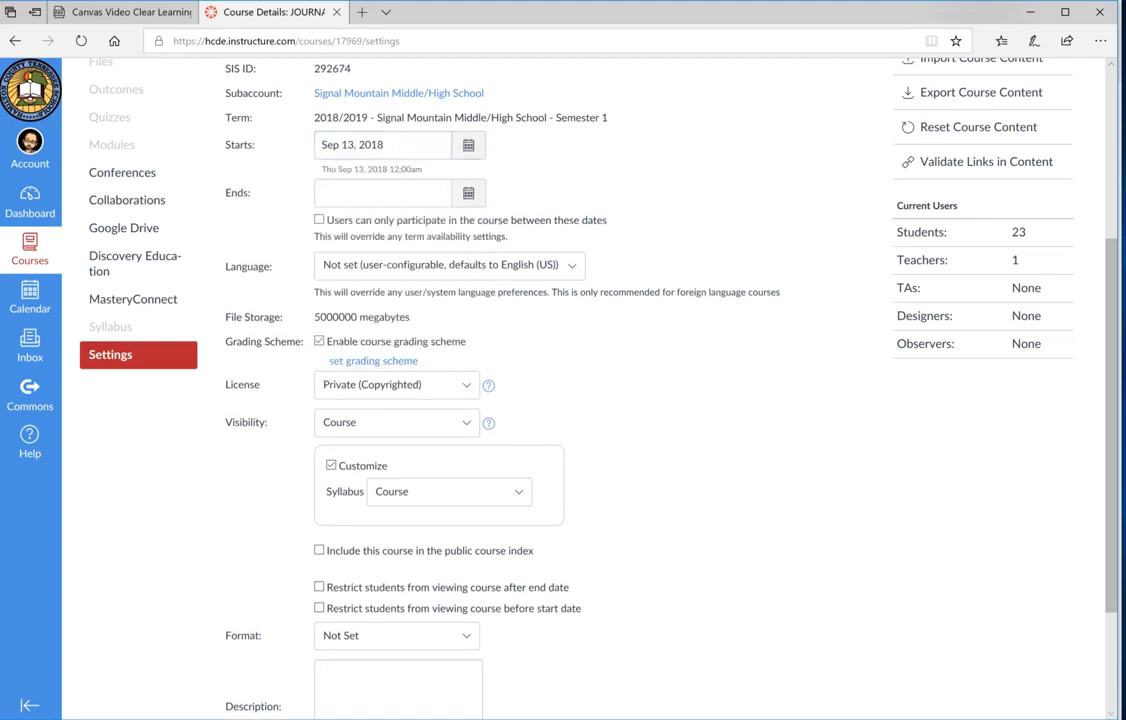
pyautogui.click(400, 192)
pyautogui.click(481, 220)
pyautogui.click(481, 220)
pyautogui.click(481, 220)
pyautogui.click(481, 220)
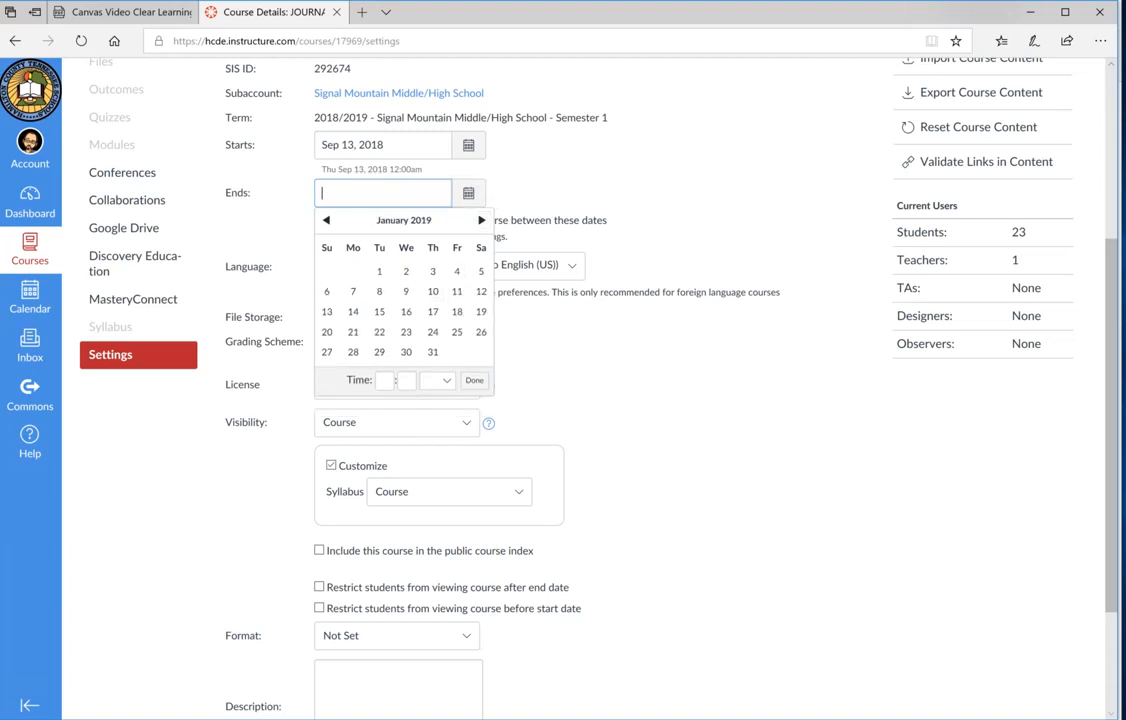
pyautogui.click(406, 352)
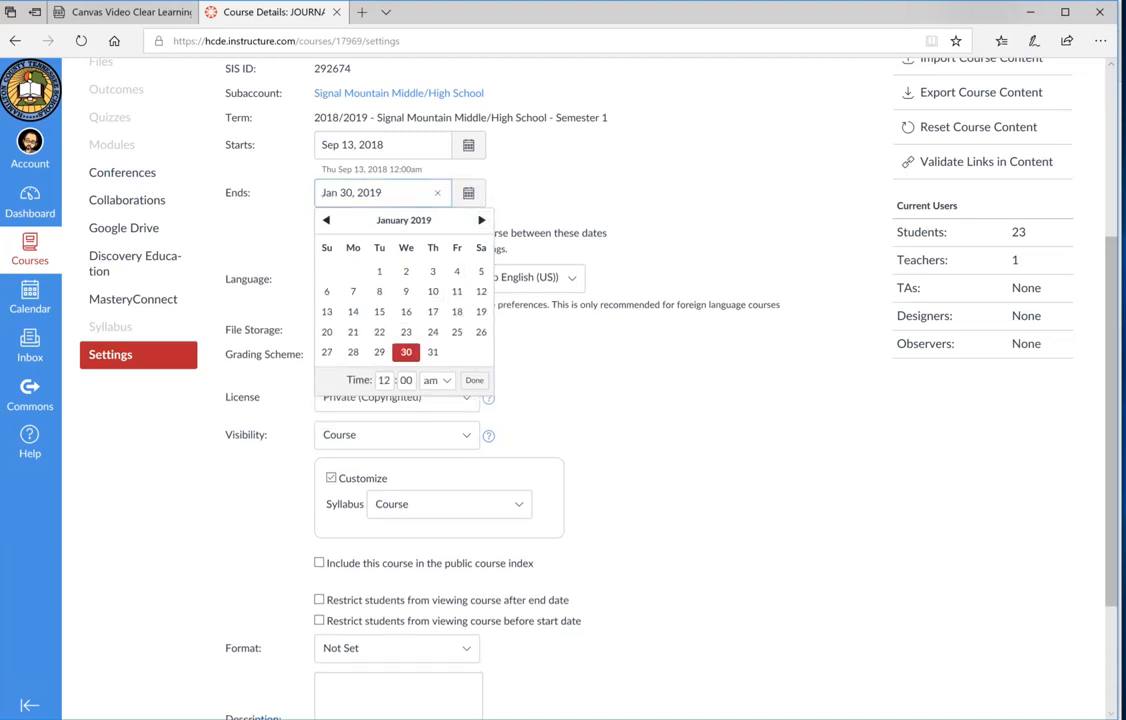
pyautogui.scroll(-2, 406, 352)
pyautogui.click(701, 648)
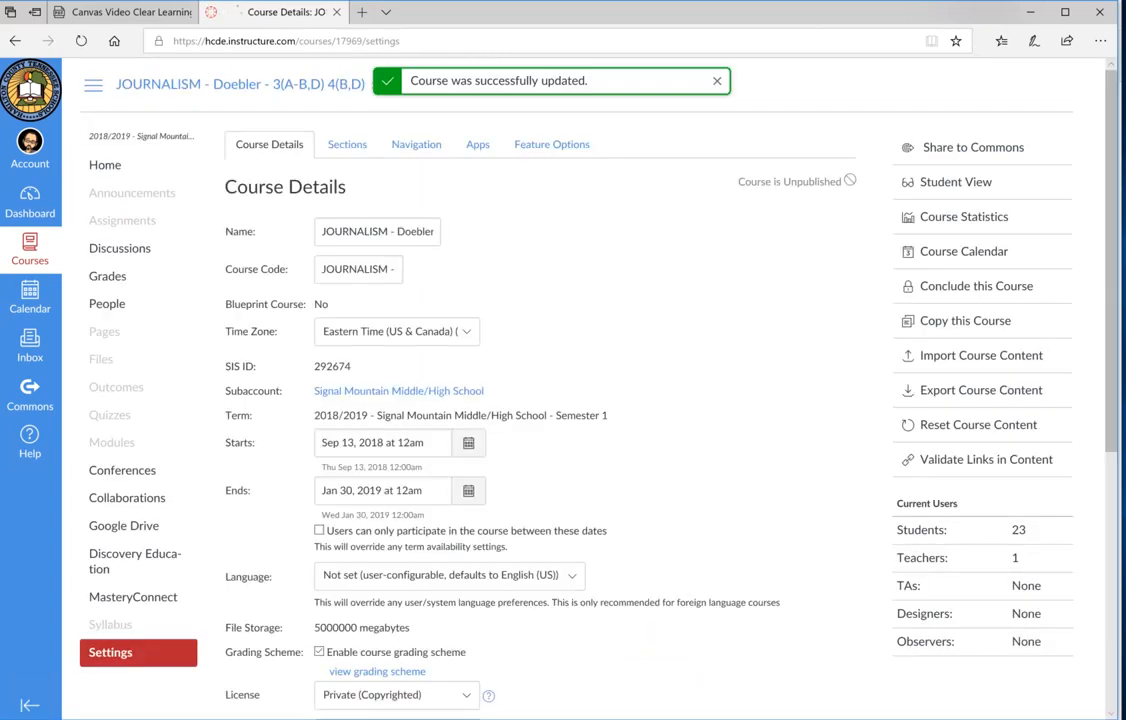
# Replace the default grading scheme with the hcde scheme for the course and update the course details.
pyautogui.scroll(-2, 560, 400)
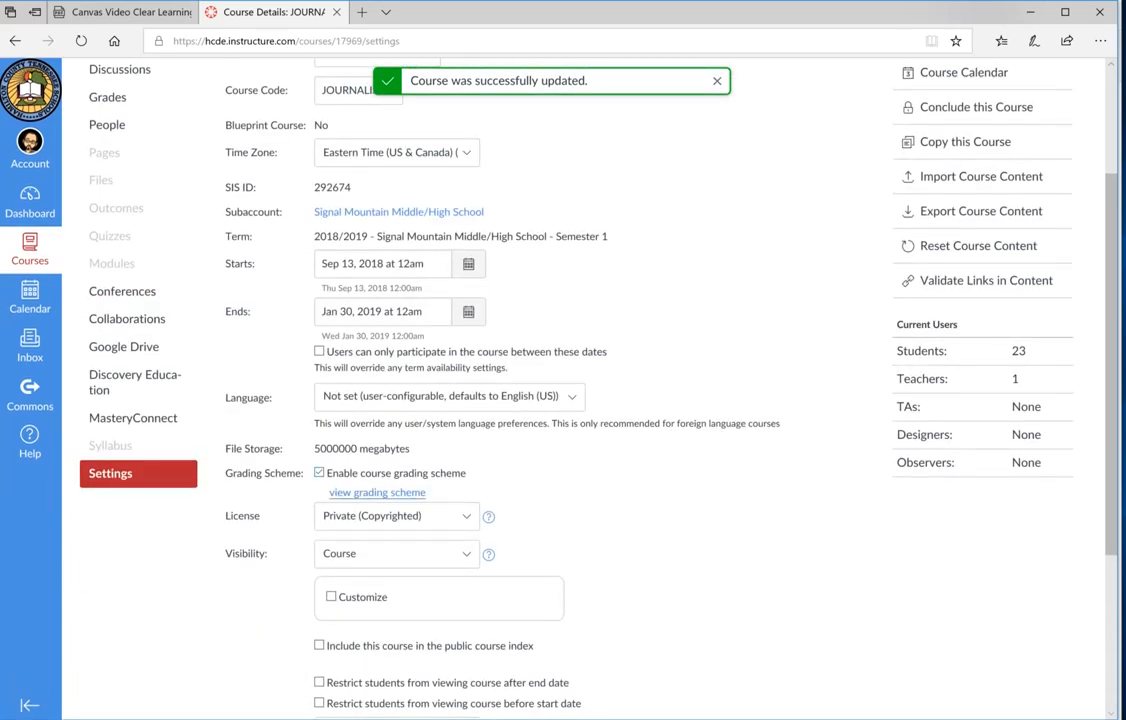
pyautogui.click(377, 492)
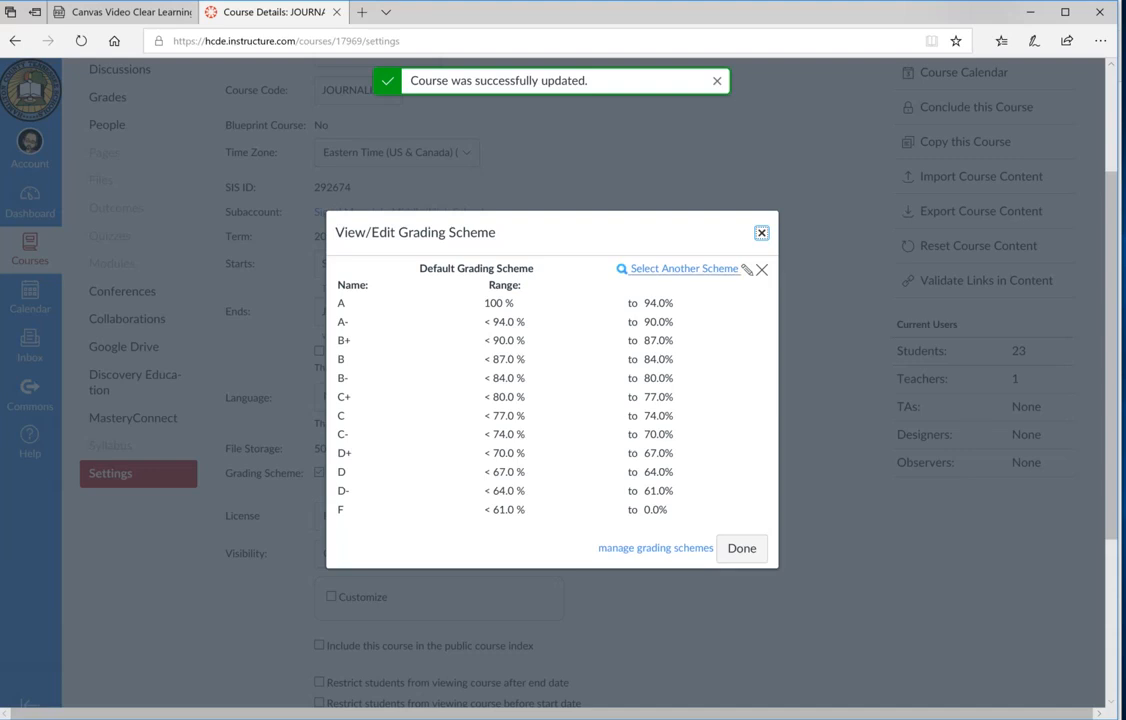
pyautogui.click(684, 268)
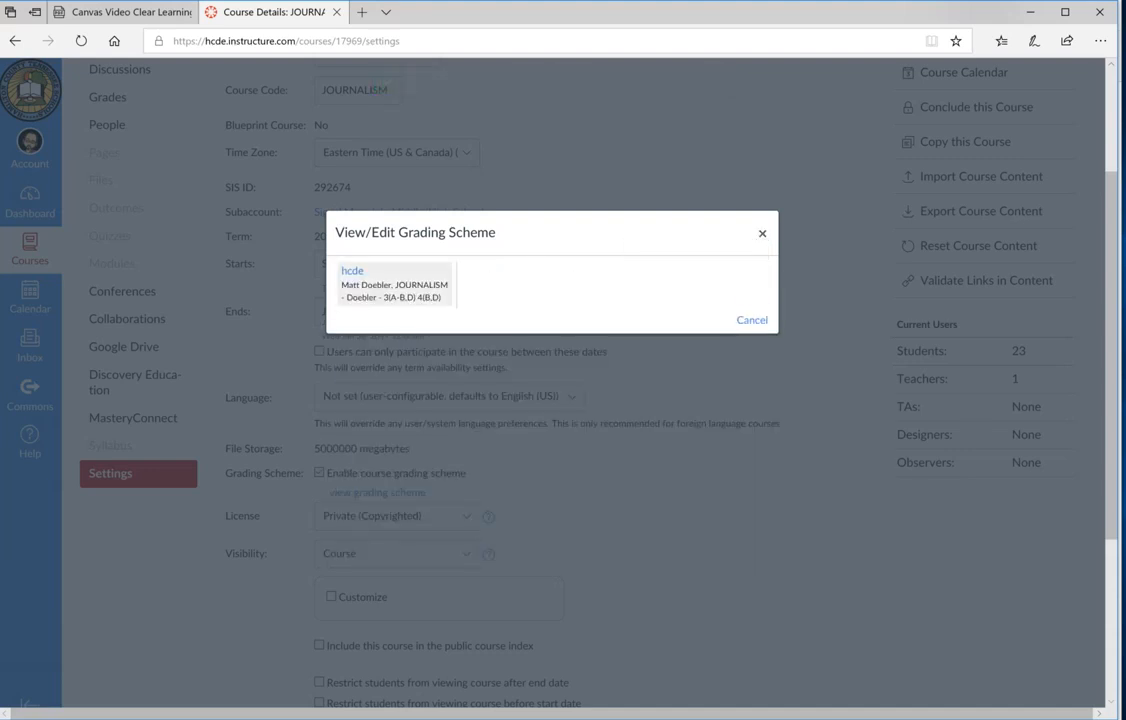
pyautogui.click(395, 284)
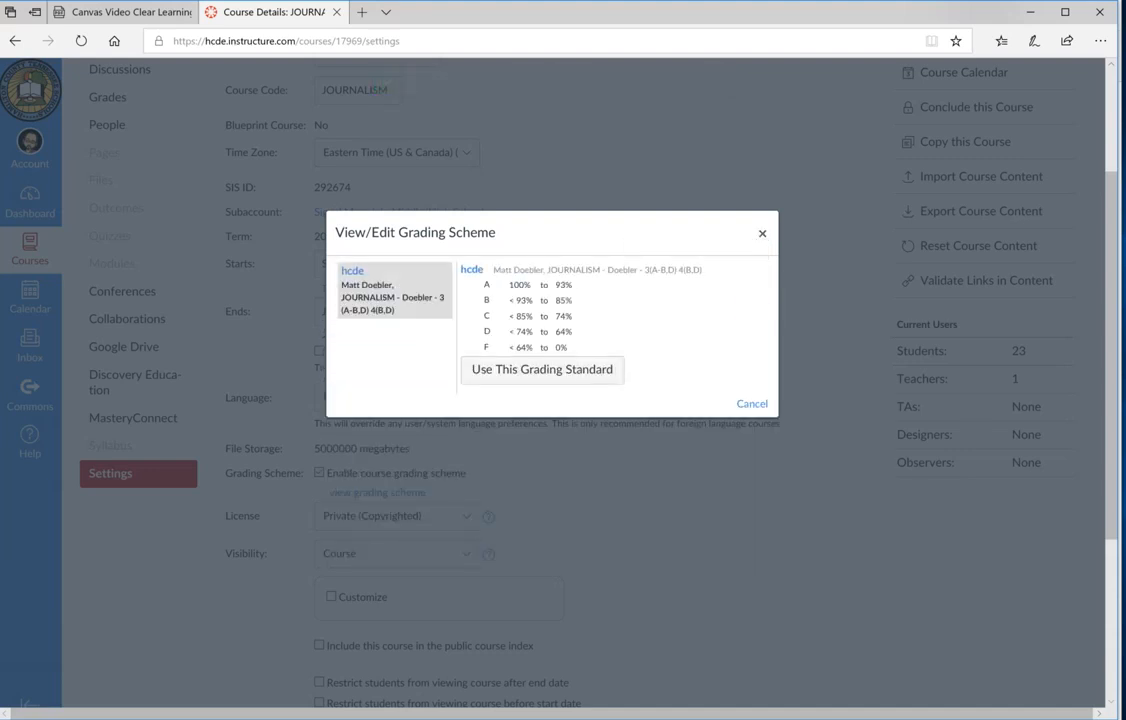
pyautogui.click(542, 369)
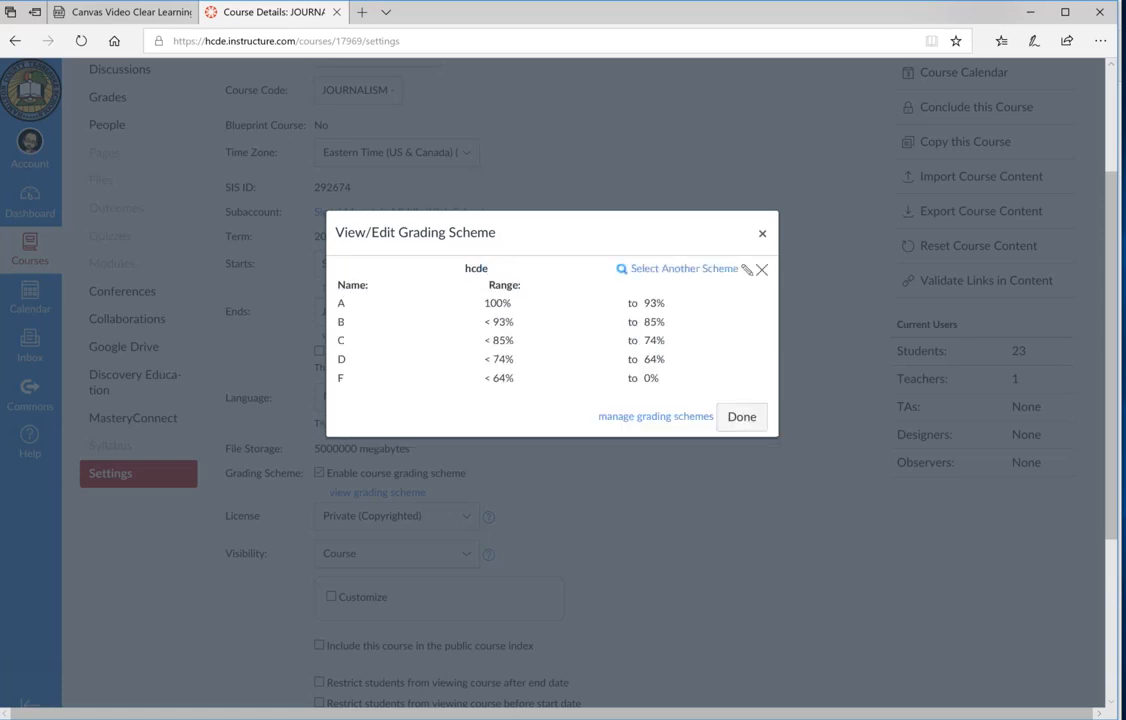
pyautogui.click(741, 416)
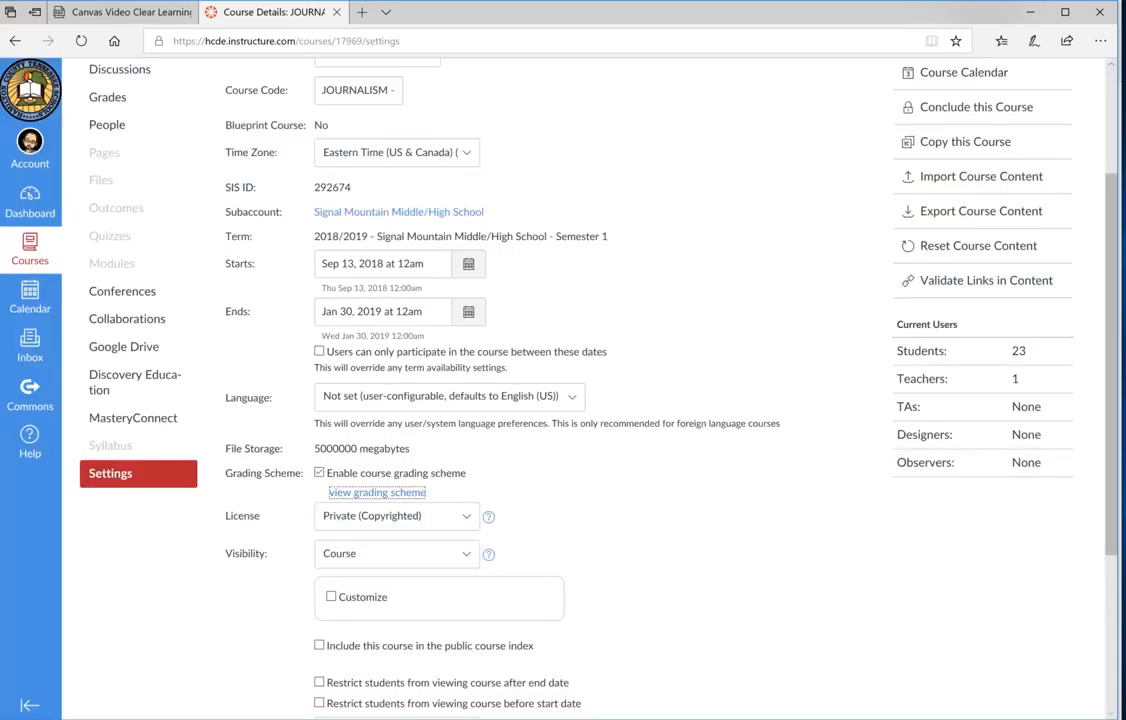
pyautogui.scroll(-3, 560, 400)
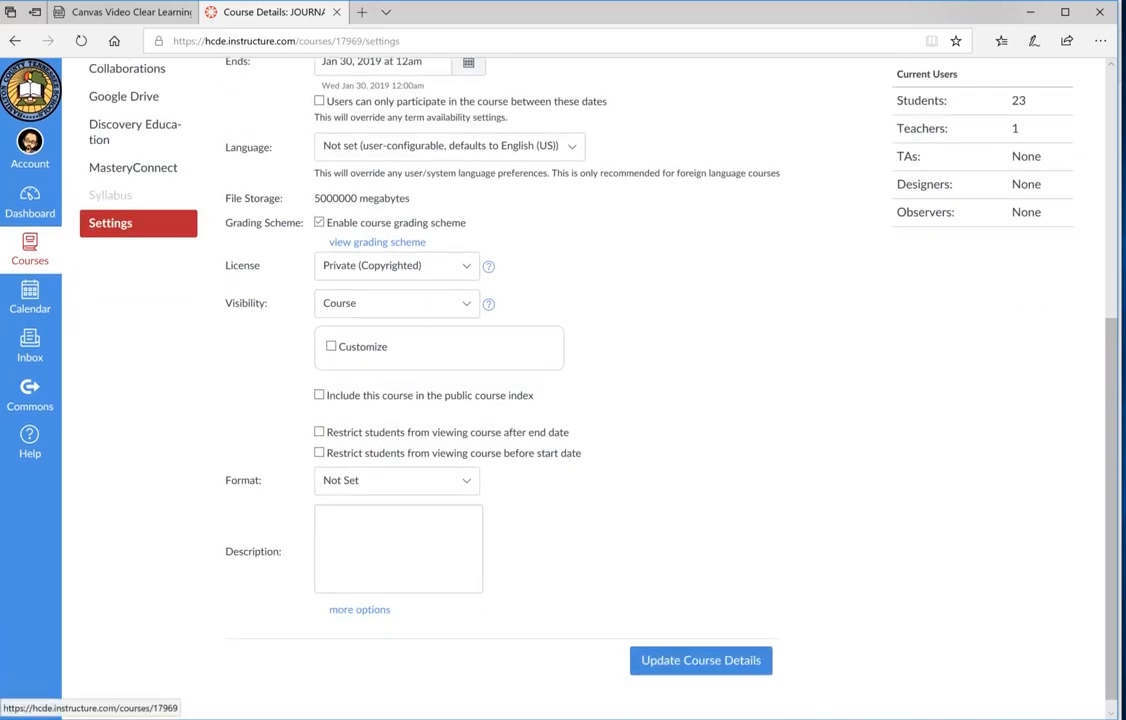
pyautogui.click(701, 661)
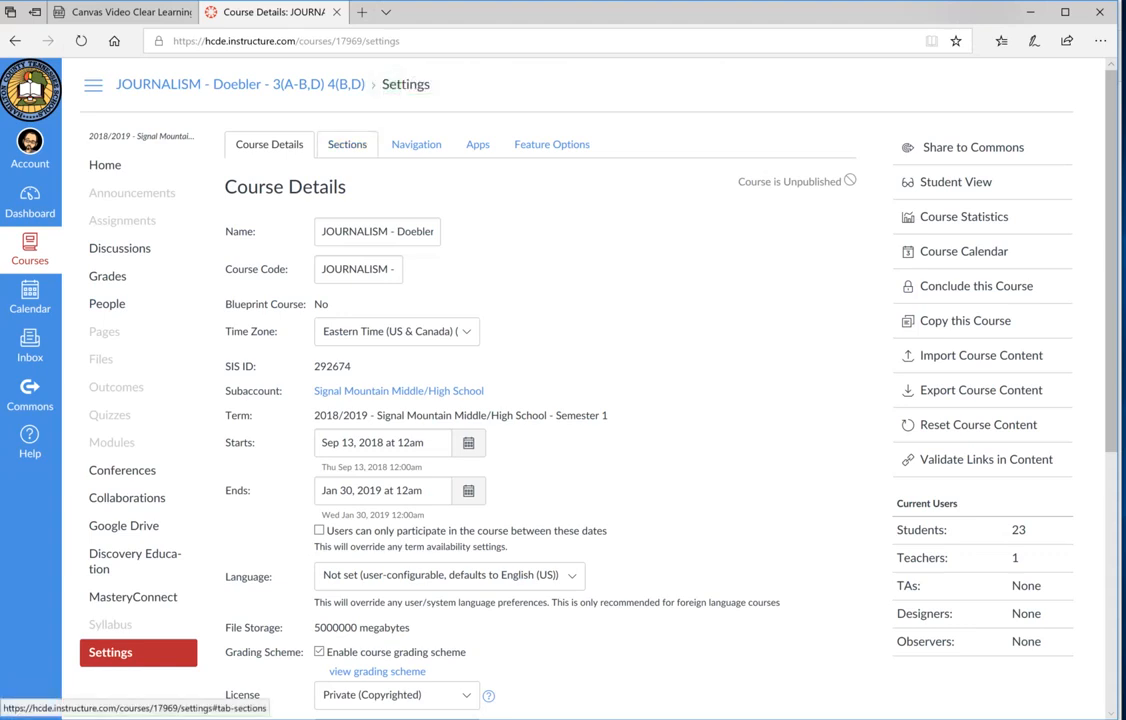
# View the course sections and open the course navigation settings.
pyautogui.click(347, 144)
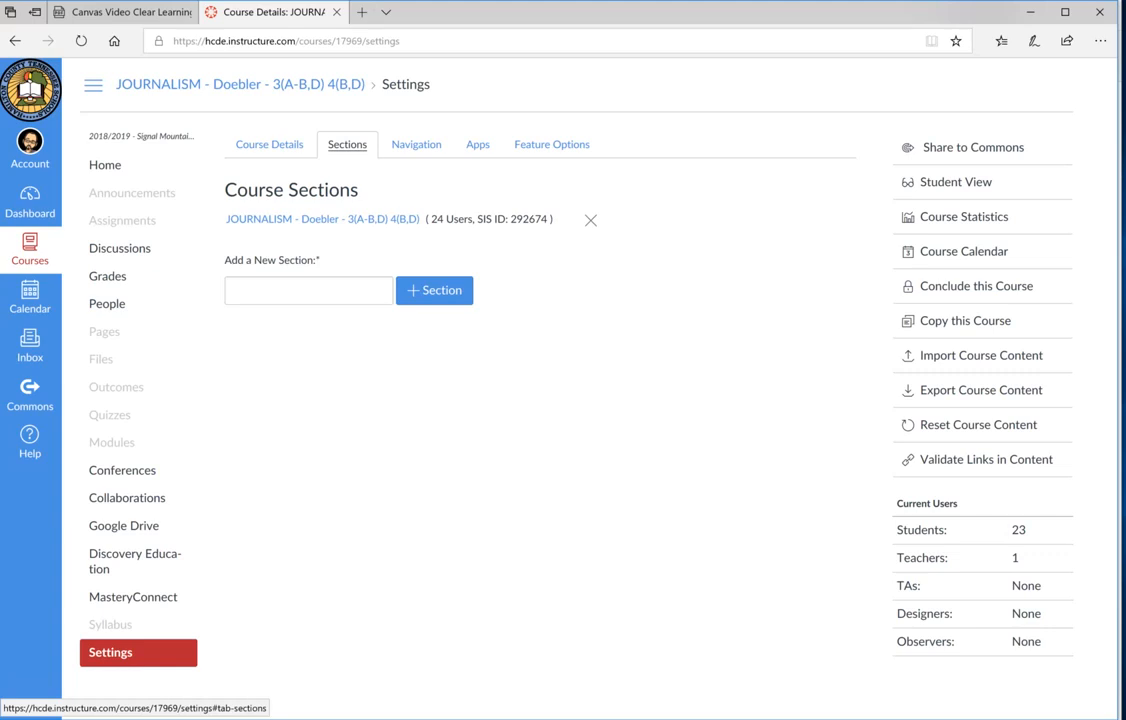
pyautogui.click(416, 144)
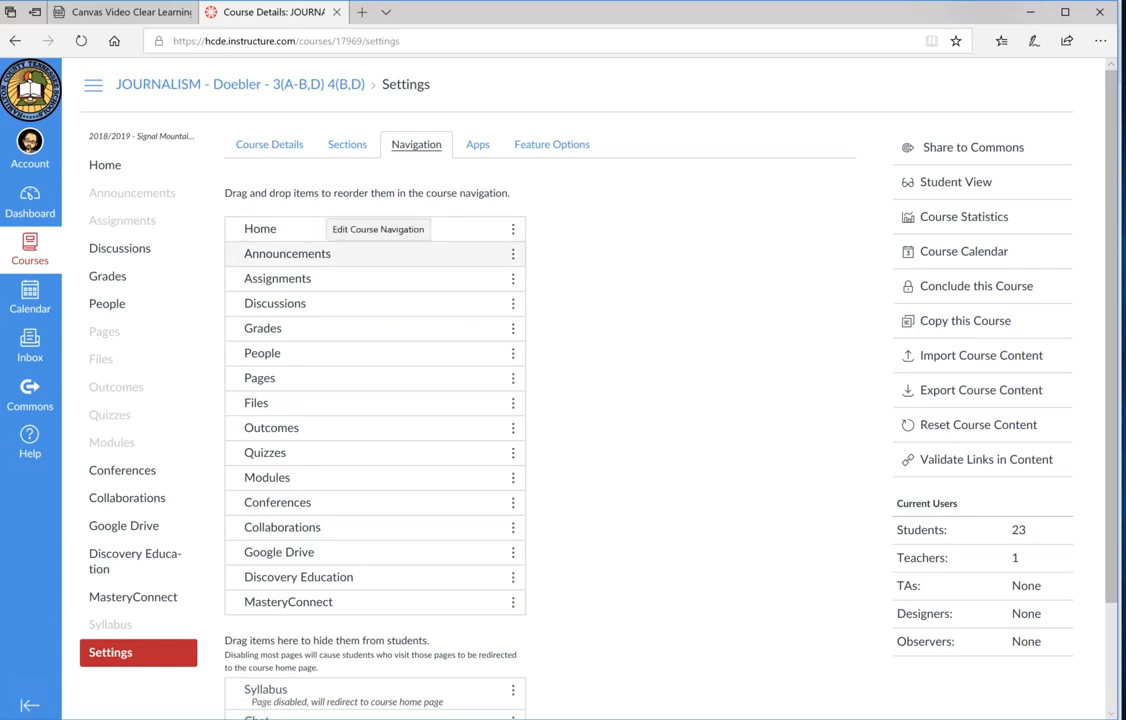
# Circle the course navigation menu with the browser's web note pen and exit the notes without saving.
pyautogui.click(1034, 41)
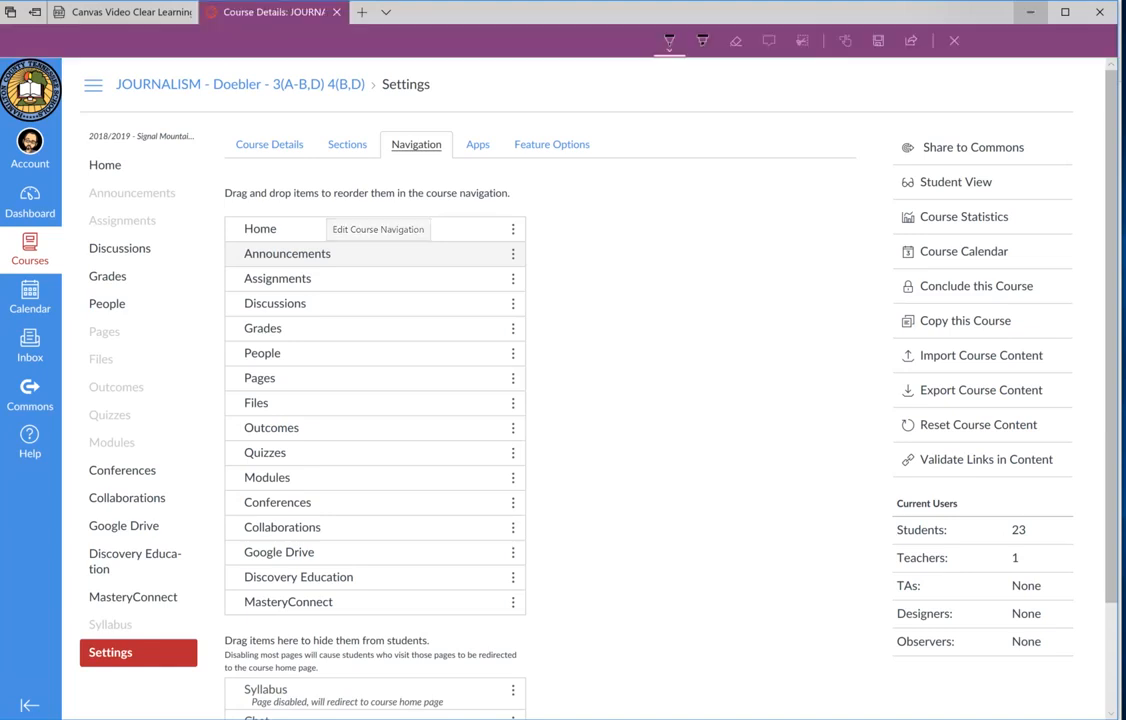
pyautogui.moveTo(182, 156)
pyautogui.mouseDown()
pyautogui.moveTo(83, 175)
pyautogui.moveTo(80, 489)
pyautogui.moveTo(172, 276)
pyautogui.moveTo(184, 128)
pyautogui.mouseUp()
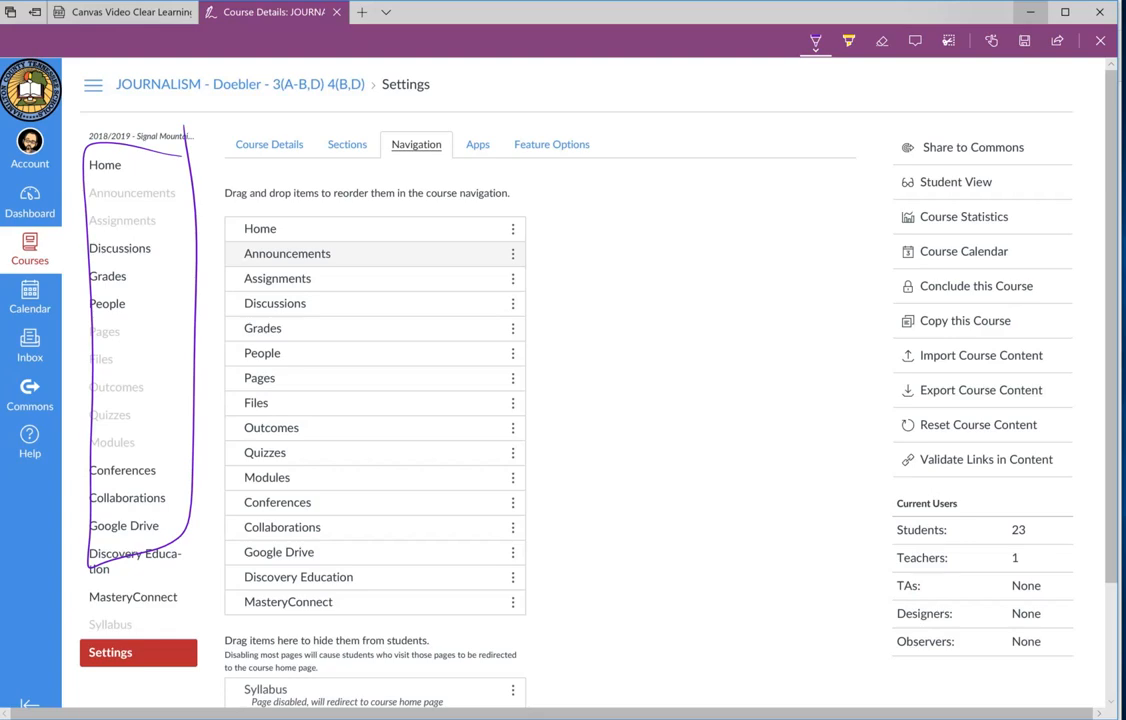
pyautogui.click(1100, 41)
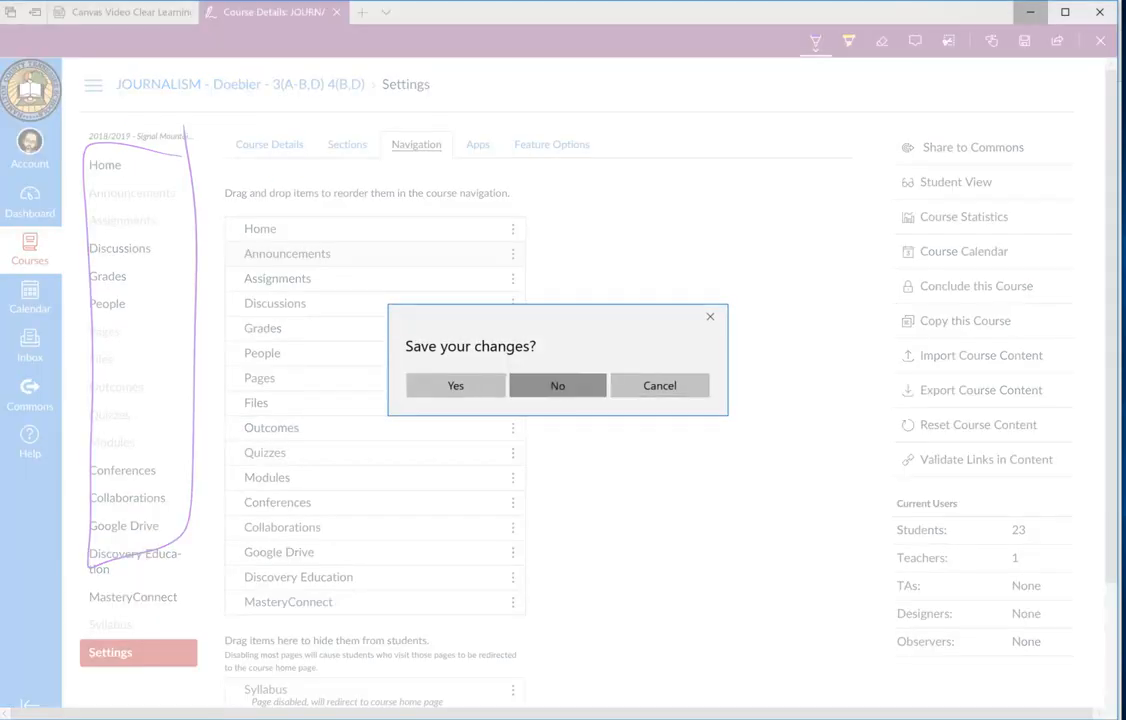
pyautogui.click(555, 385)
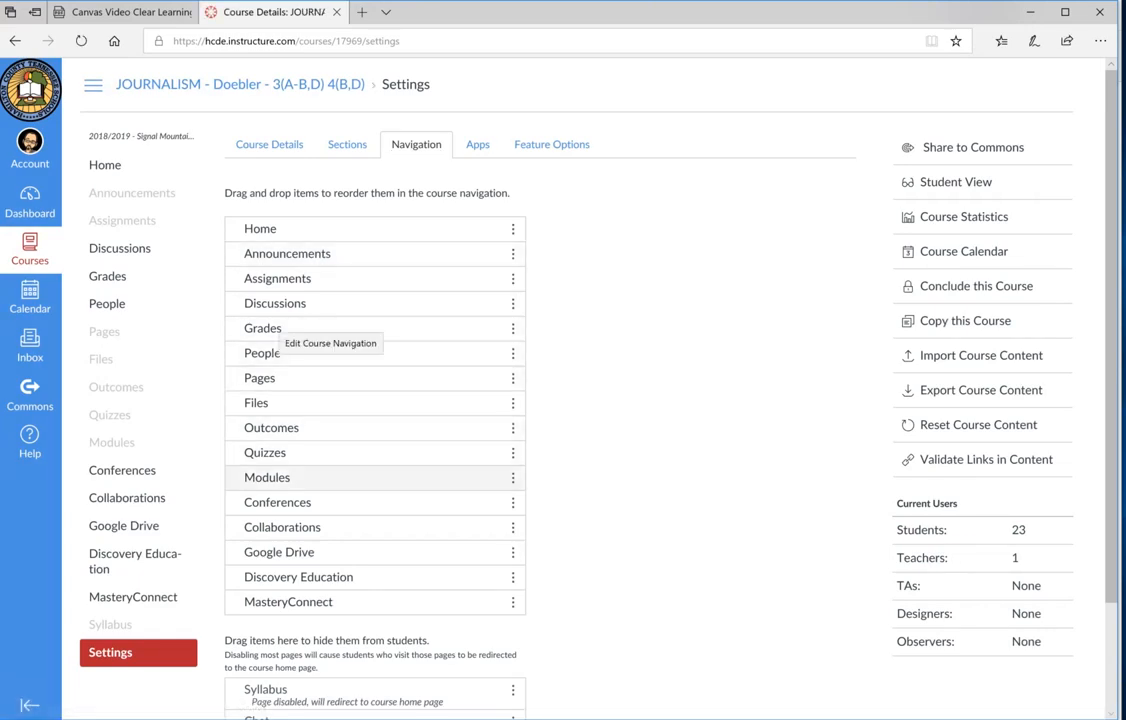
# Reorder the course navigation so Modules, Pages, Assignments, Discussions, Announcements, Files and Google Drive follow Home in that order.
pyautogui.moveTo(267, 477); pyautogui.dragTo(267, 245)
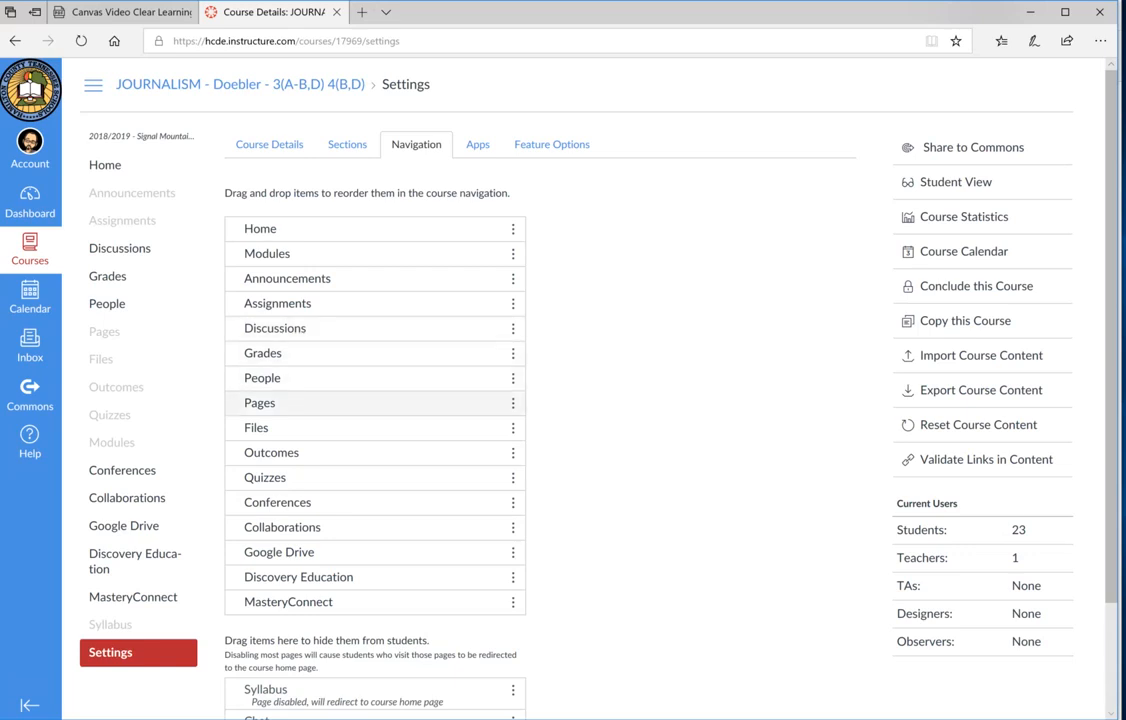
pyautogui.moveTo(260, 402); pyautogui.dragTo(260, 278)
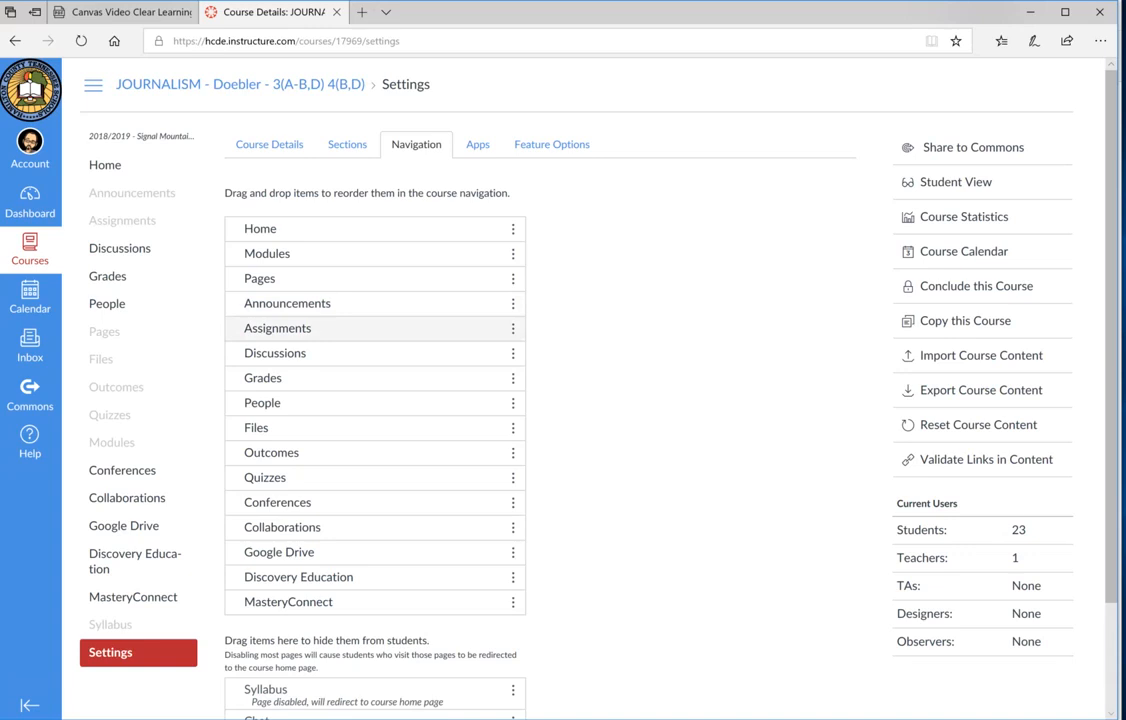
pyautogui.moveTo(277, 328); pyautogui.dragTo(277, 303)
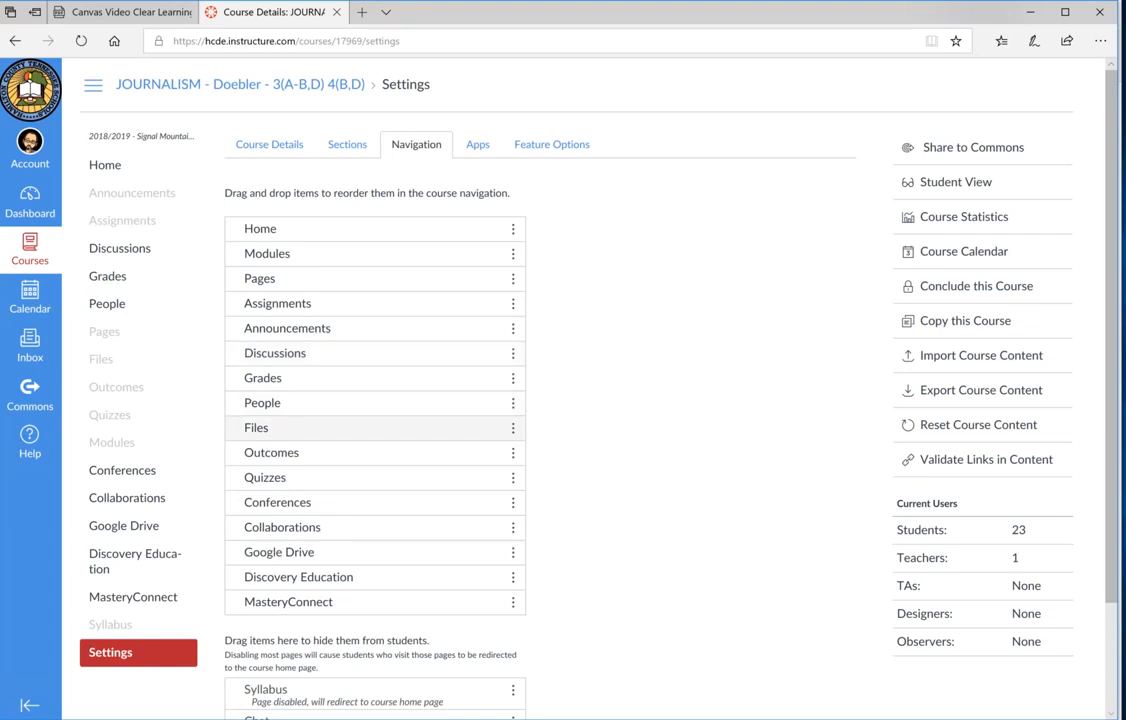
pyautogui.moveTo(256, 427); pyautogui.dragTo(256, 352)
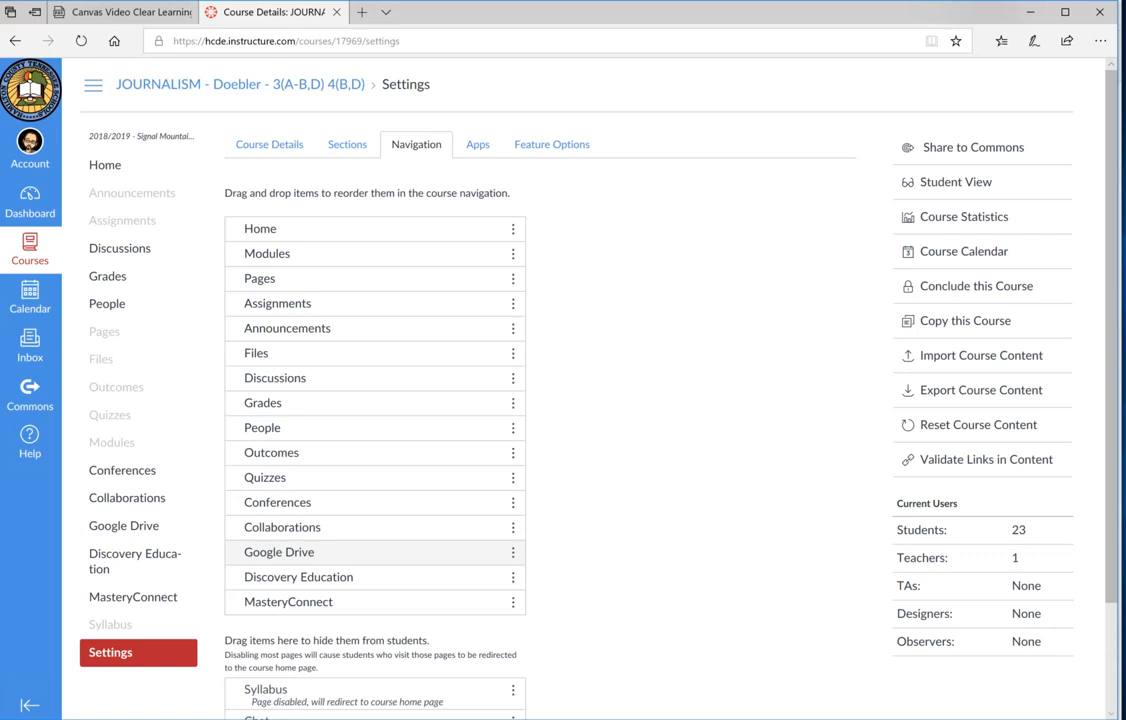
pyautogui.moveTo(256, 552); pyautogui.dragTo(256, 366)
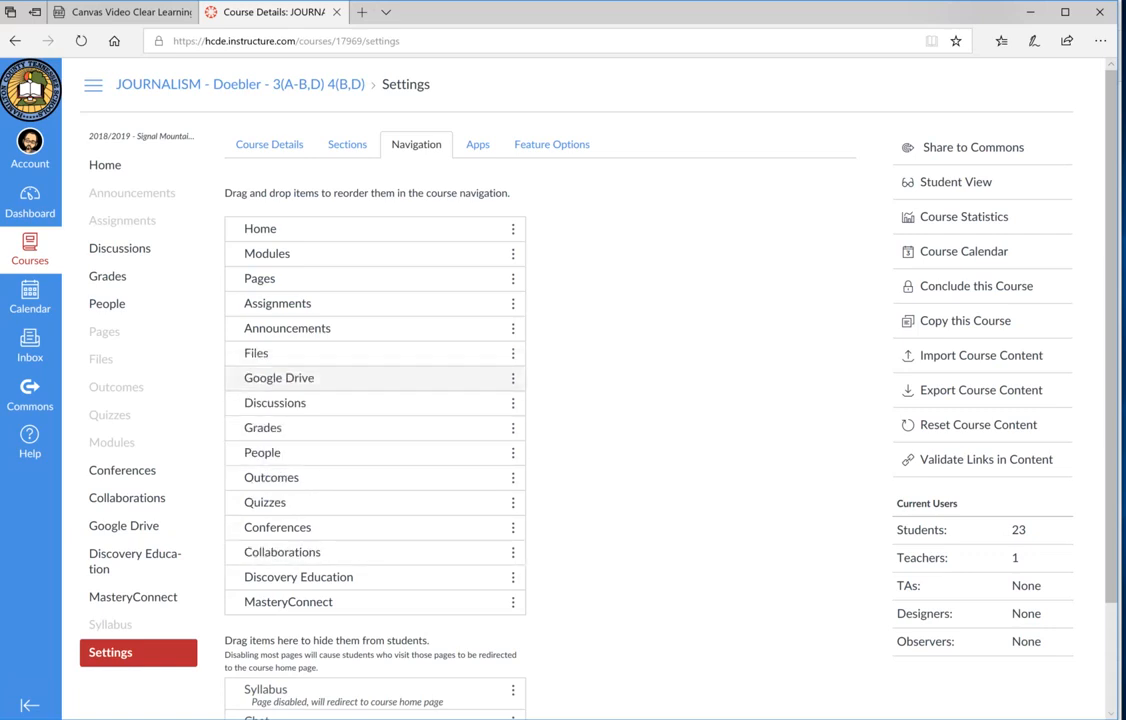
pyautogui.moveTo(256, 402); pyautogui.dragTo(256, 328)
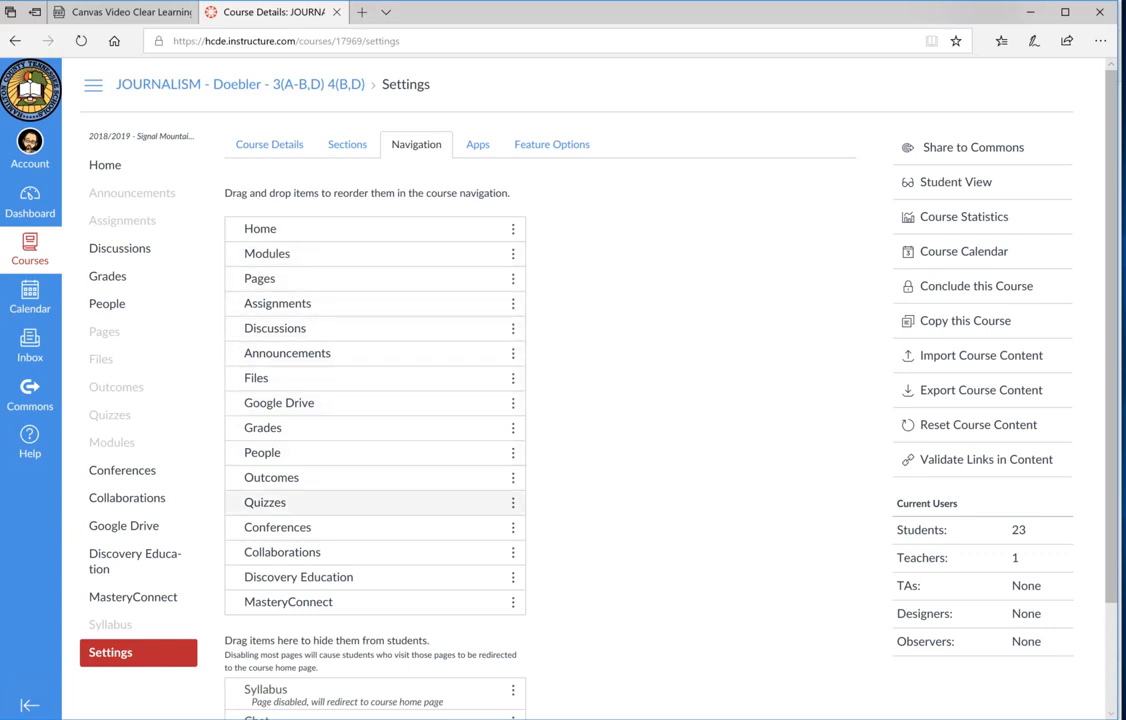
# Disable Discovery Education and Collaborations in the course navigation so they are hidden from students.
pyautogui.scroll(-1, 375, 504)
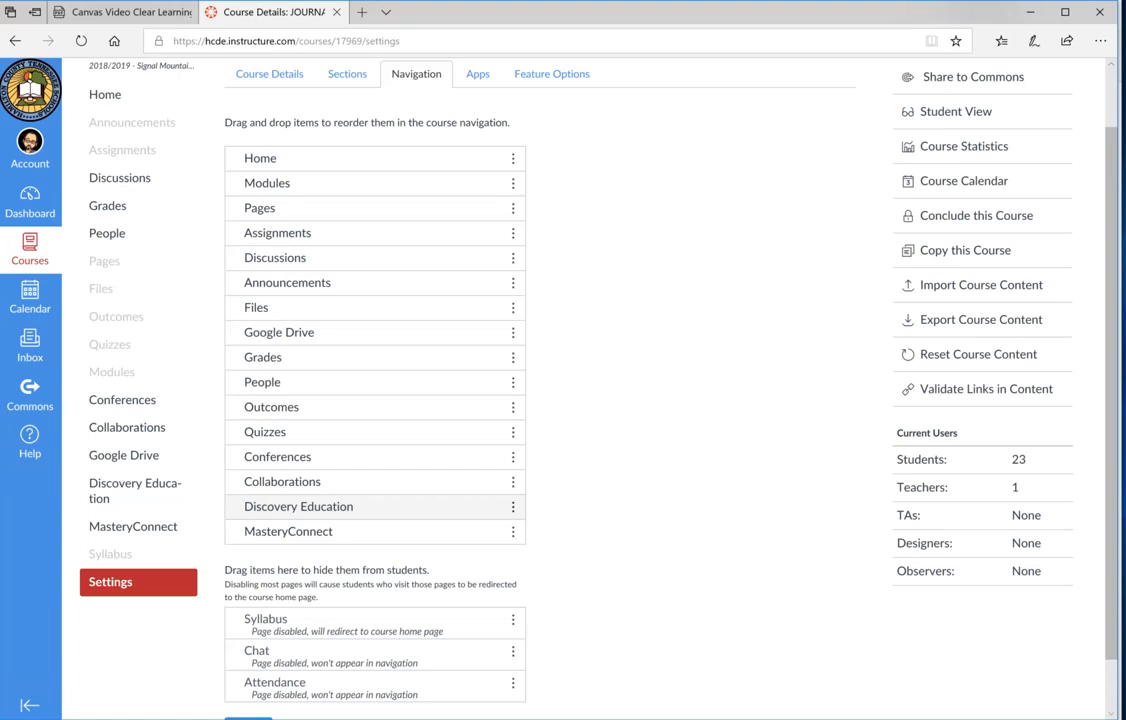
pyautogui.click(513, 507)
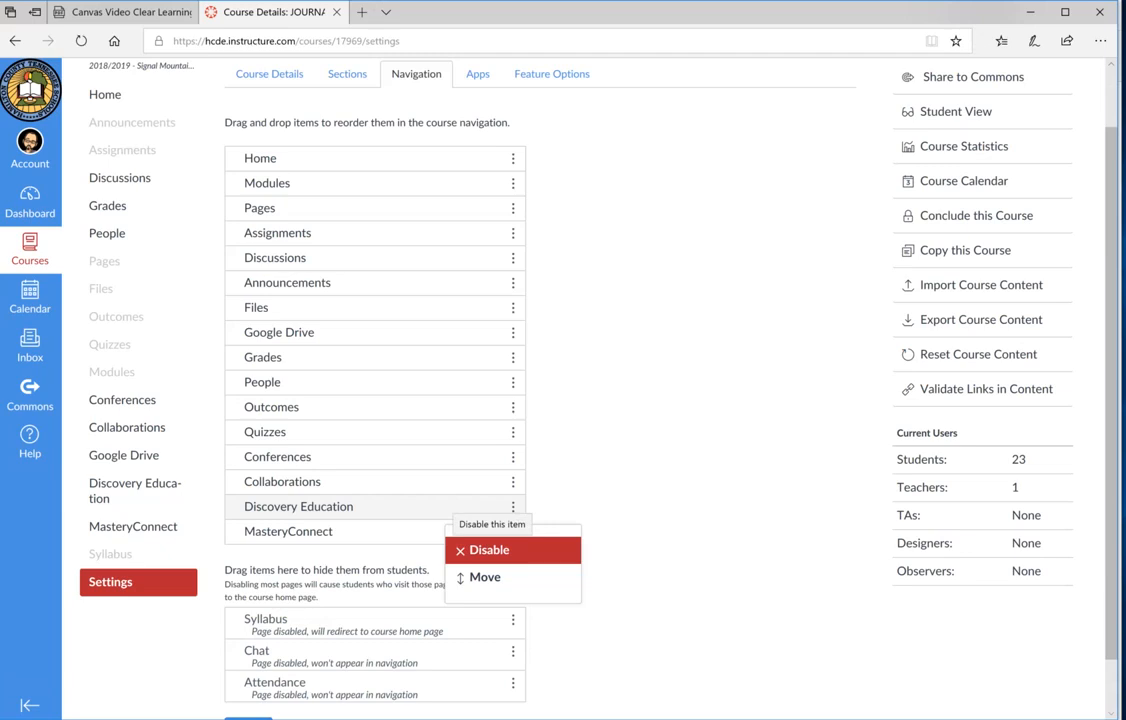
pyautogui.click(489, 550)
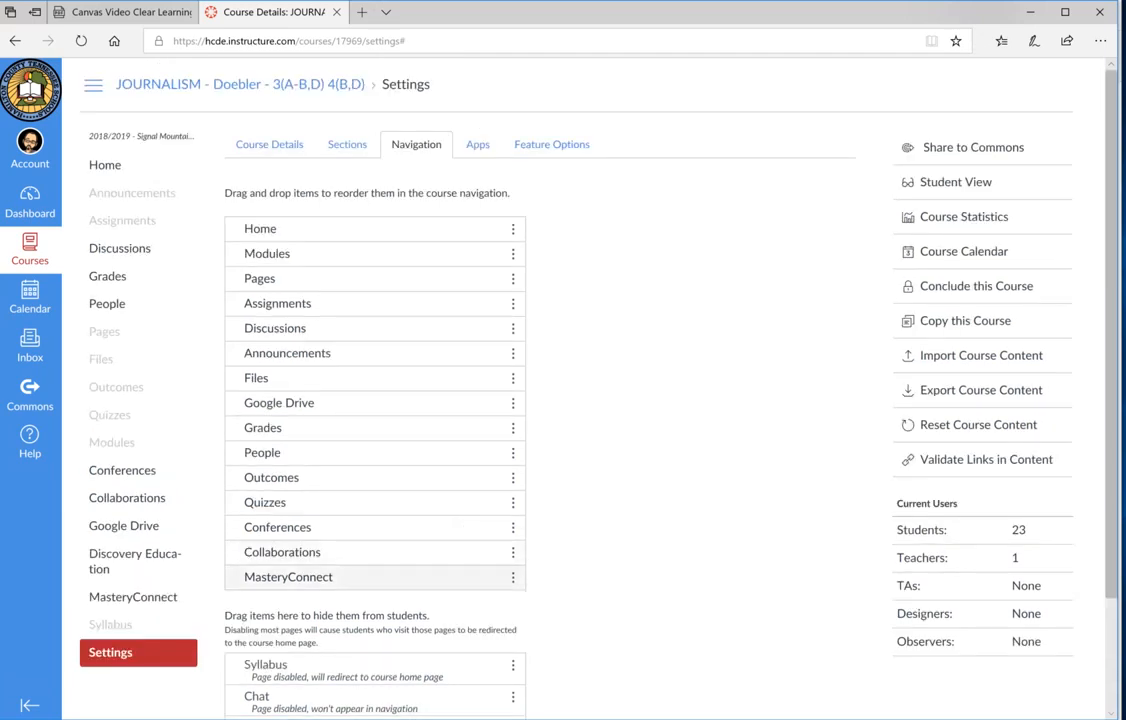
pyautogui.moveTo(330, 552); pyautogui.dragTo(330, 637)
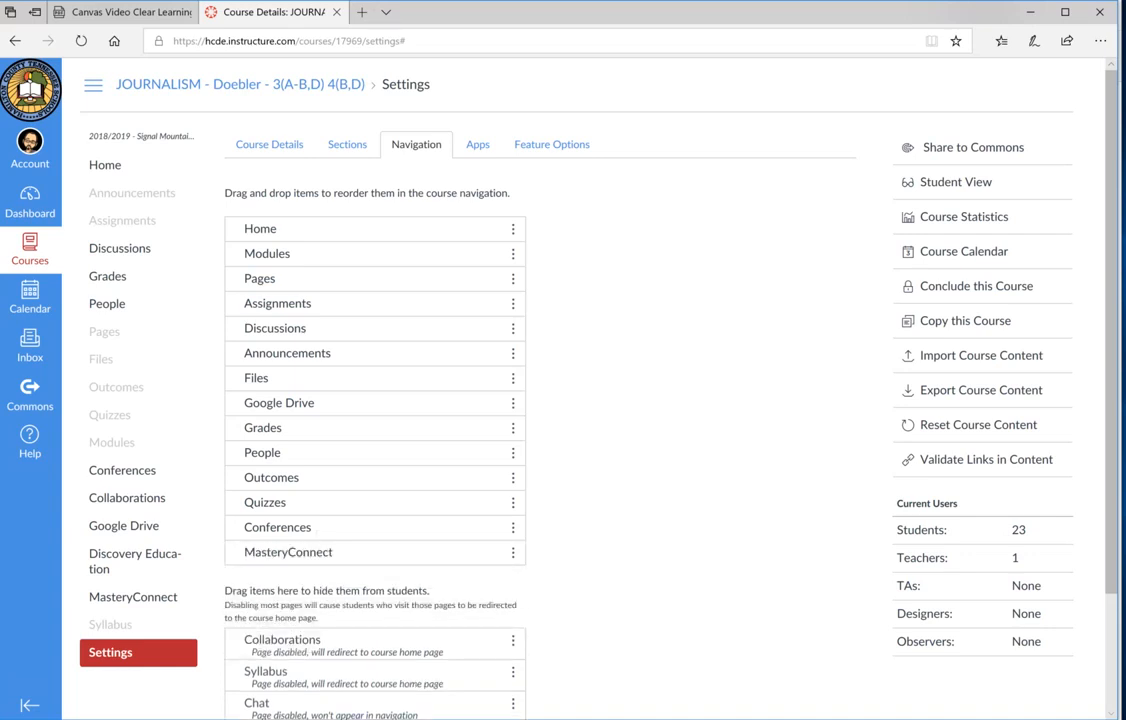
pyautogui.scroll(-3, 375, 600)
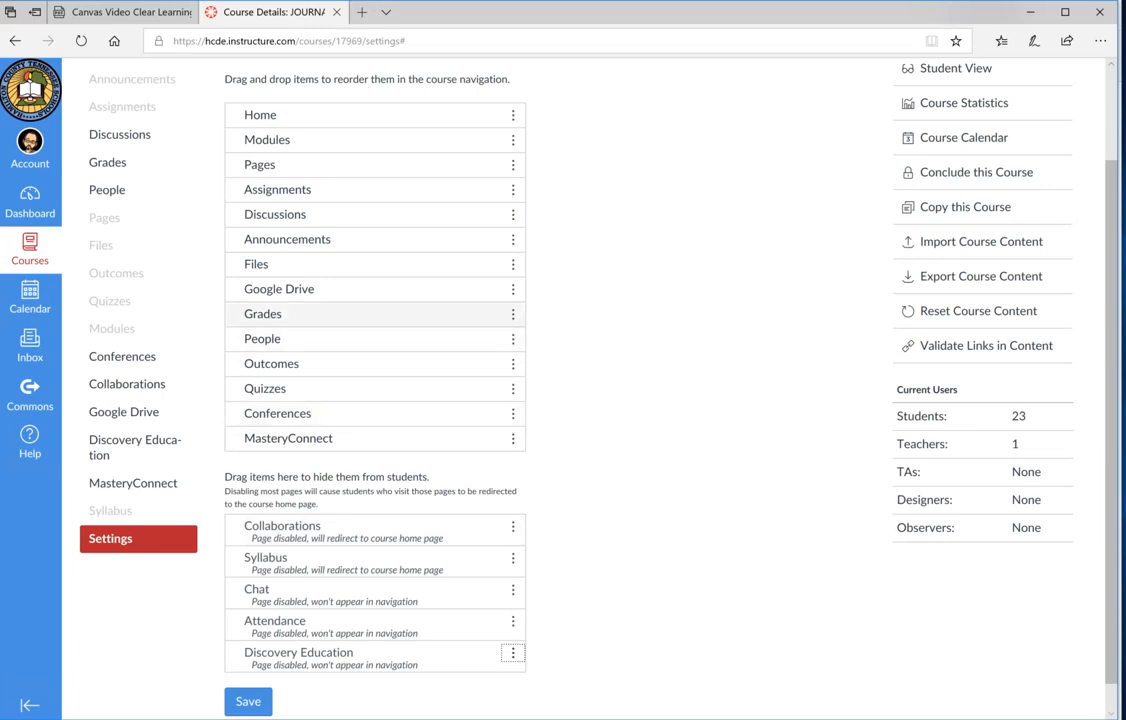
# Hide Grades and People from students in the course navigation and save the navigation changes.
pyautogui.moveTo(262, 313); pyautogui.dragTo(262, 500)
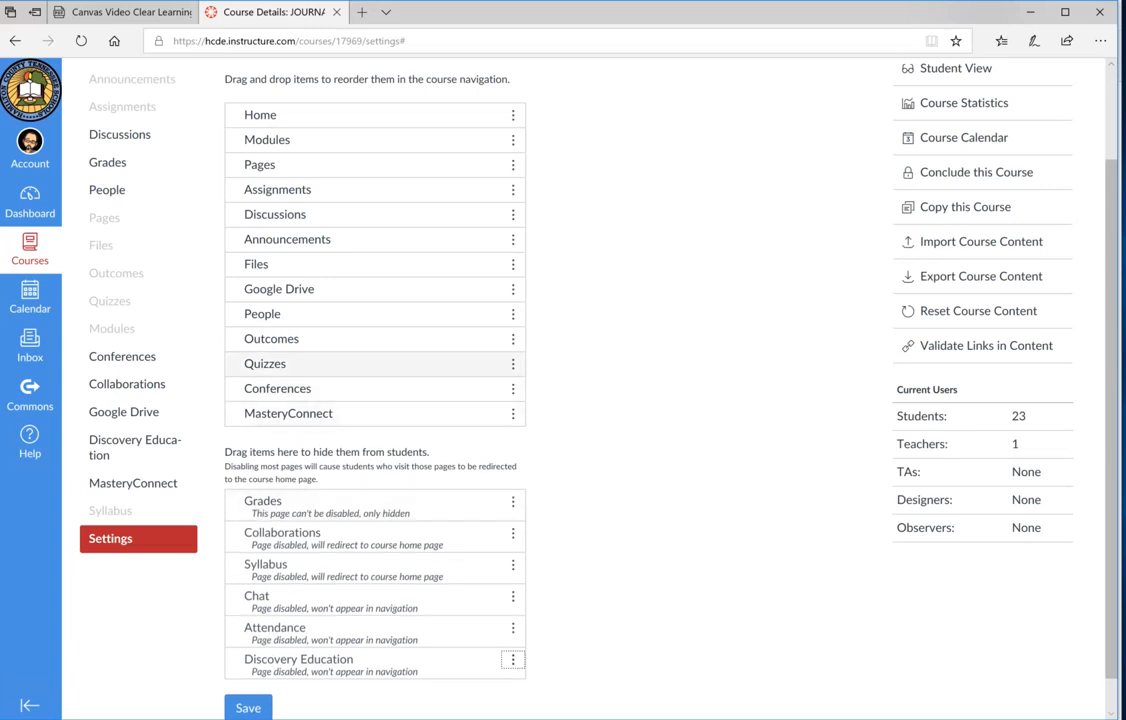
pyautogui.moveTo(262, 313); pyautogui.dragTo(262, 476)
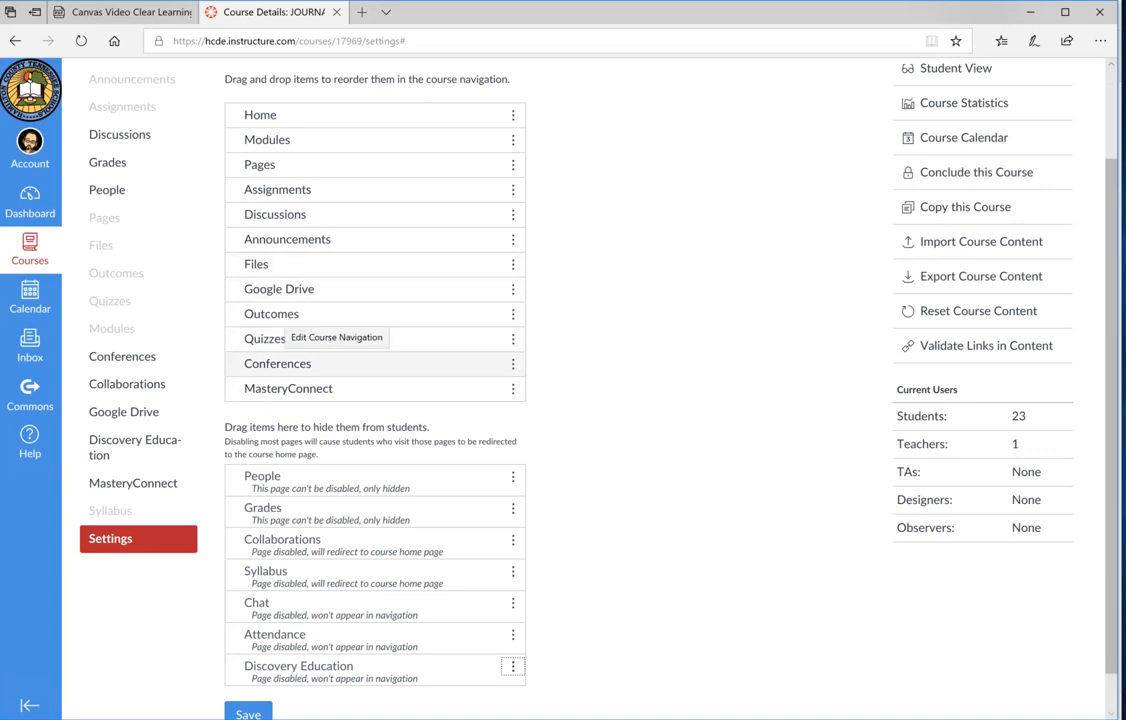
pyautogui.scroll(-1, 370, 340)
pyautogui.scroll(1, 370, 340)
pyautogui.scroll(-1, 370, 340)
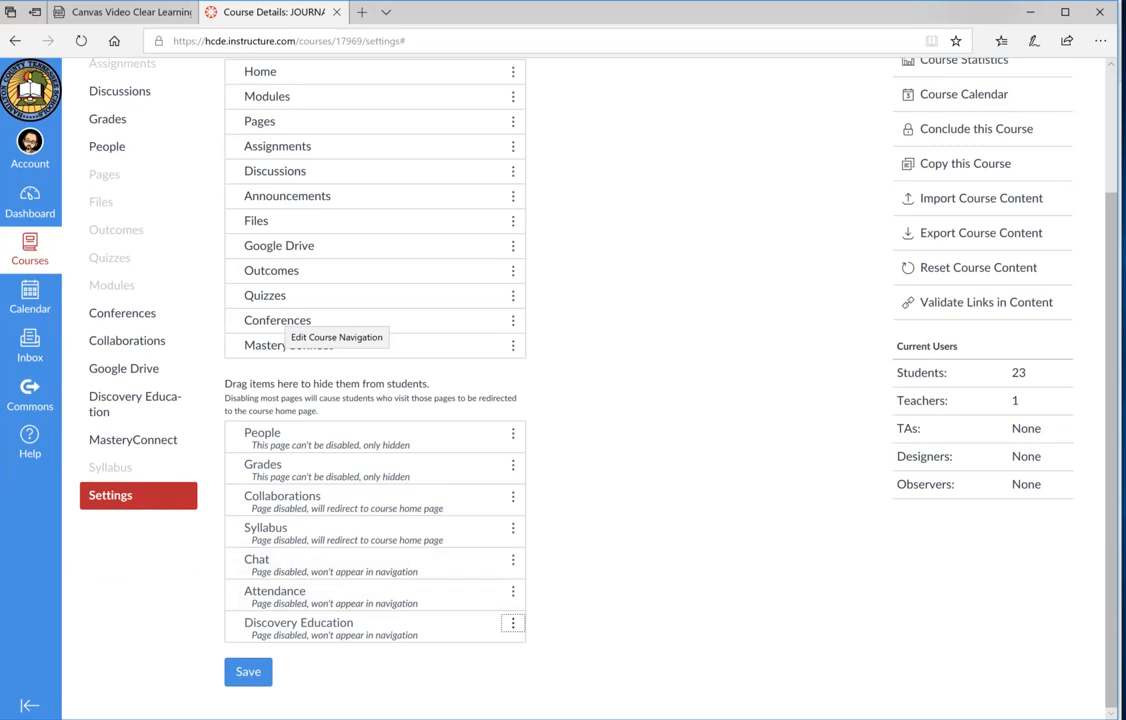
pyautogui.click(248, 671)
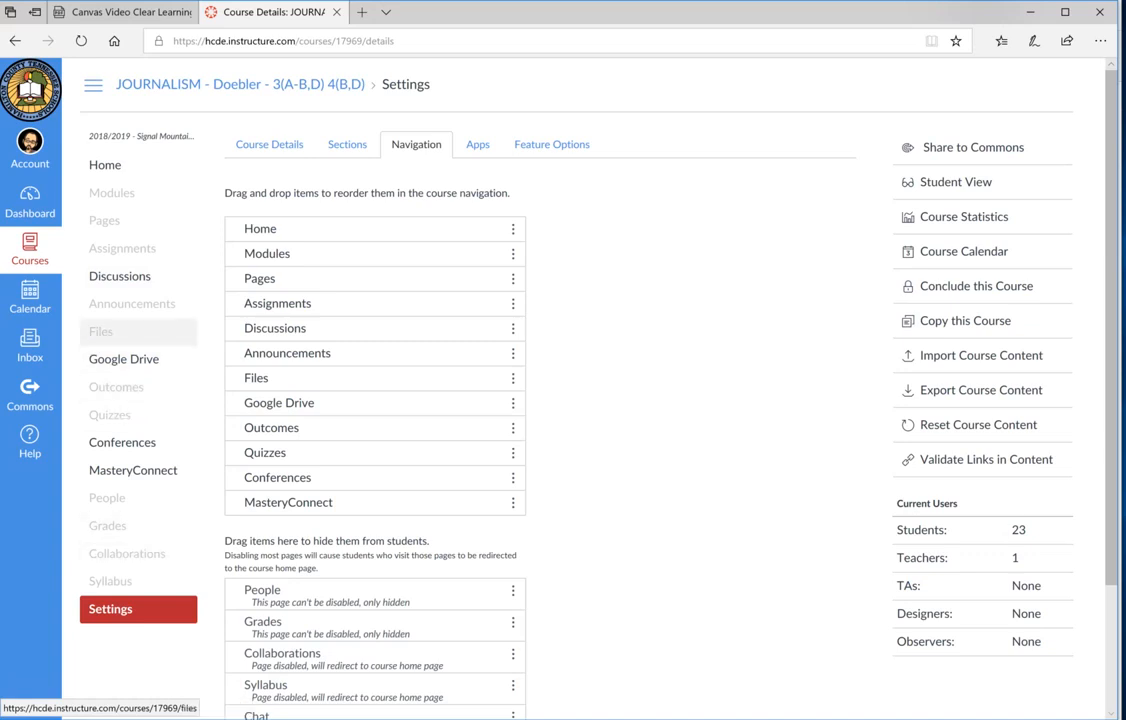
# Preview the course home page in Student View and return to the teacher view.
pyautogui.click(105, 165)
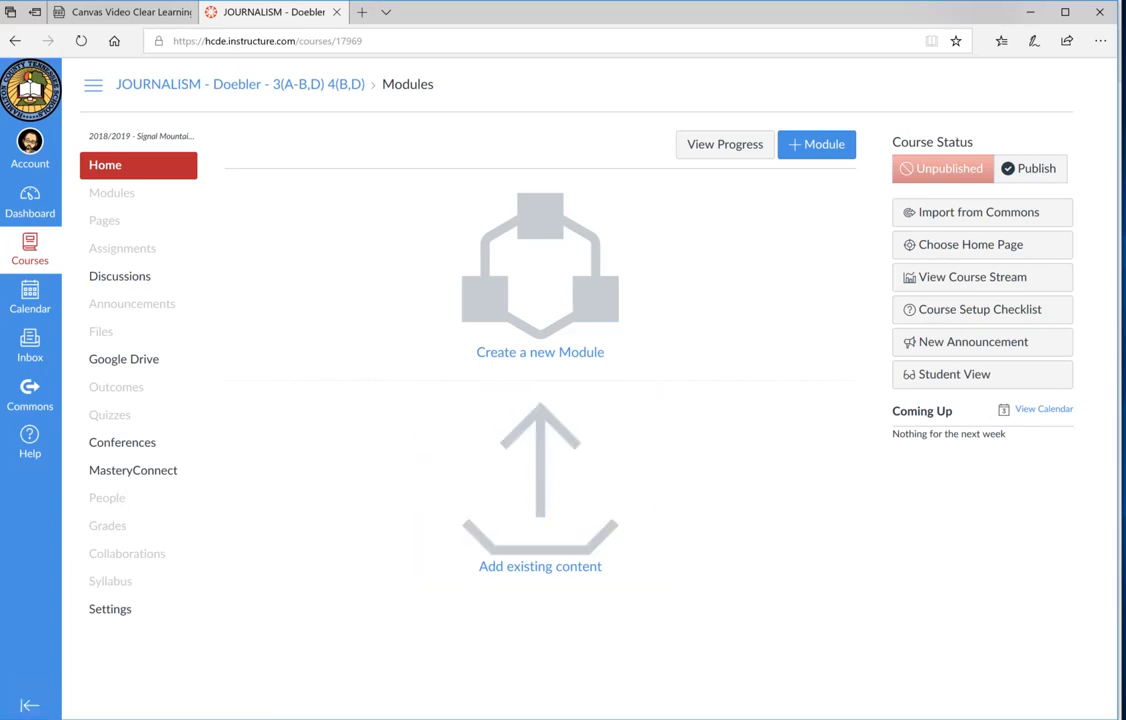
pyautogui.click(954, 374)
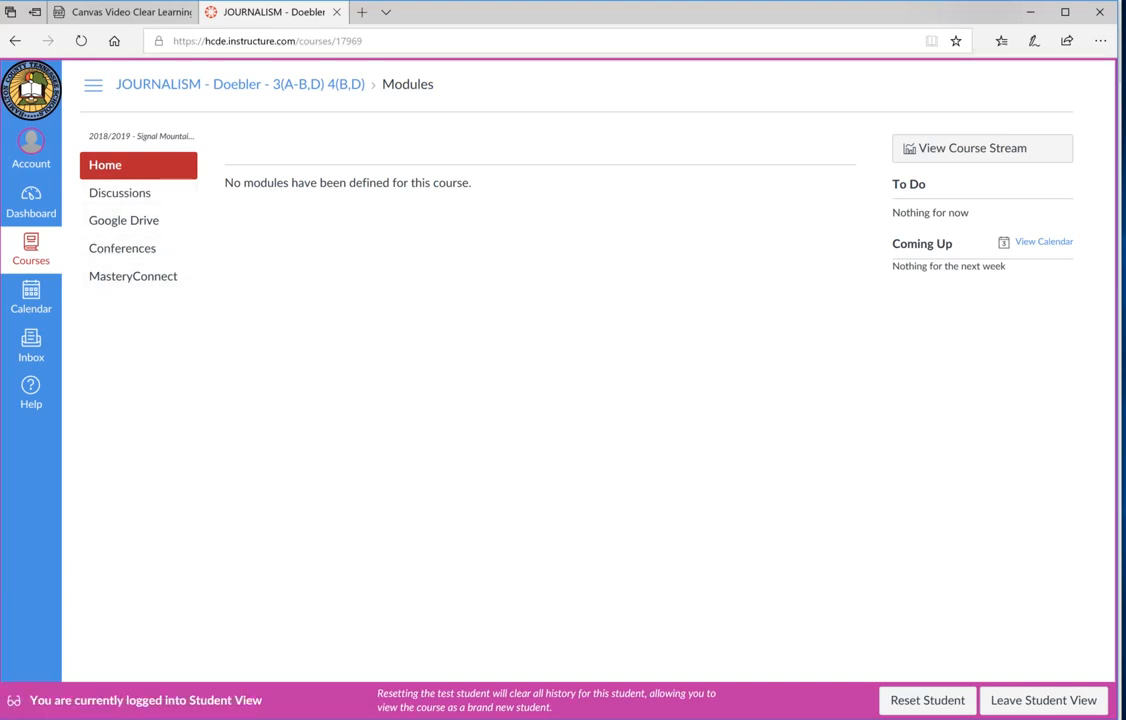
pyautogui.click(1043, 700)
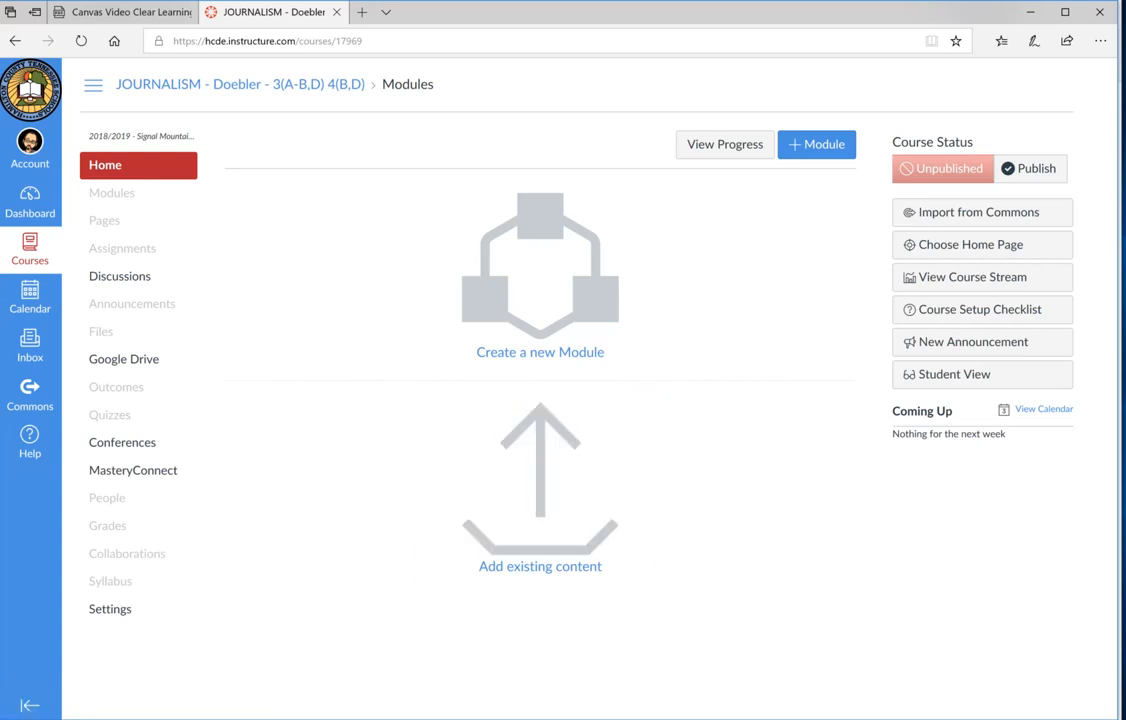
# Find the Quizlet external app by filtering for "qui" in the course settings and add it to the course.
pyautogui.click(110, 609)
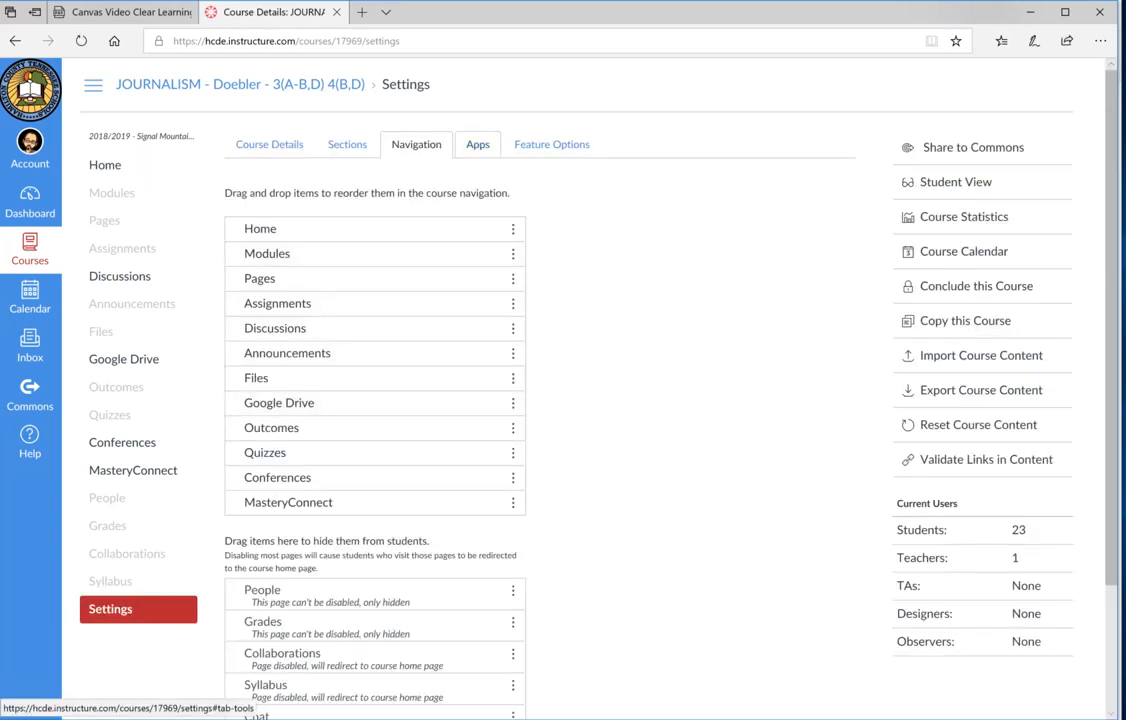
pyautogui.click(477, 144)
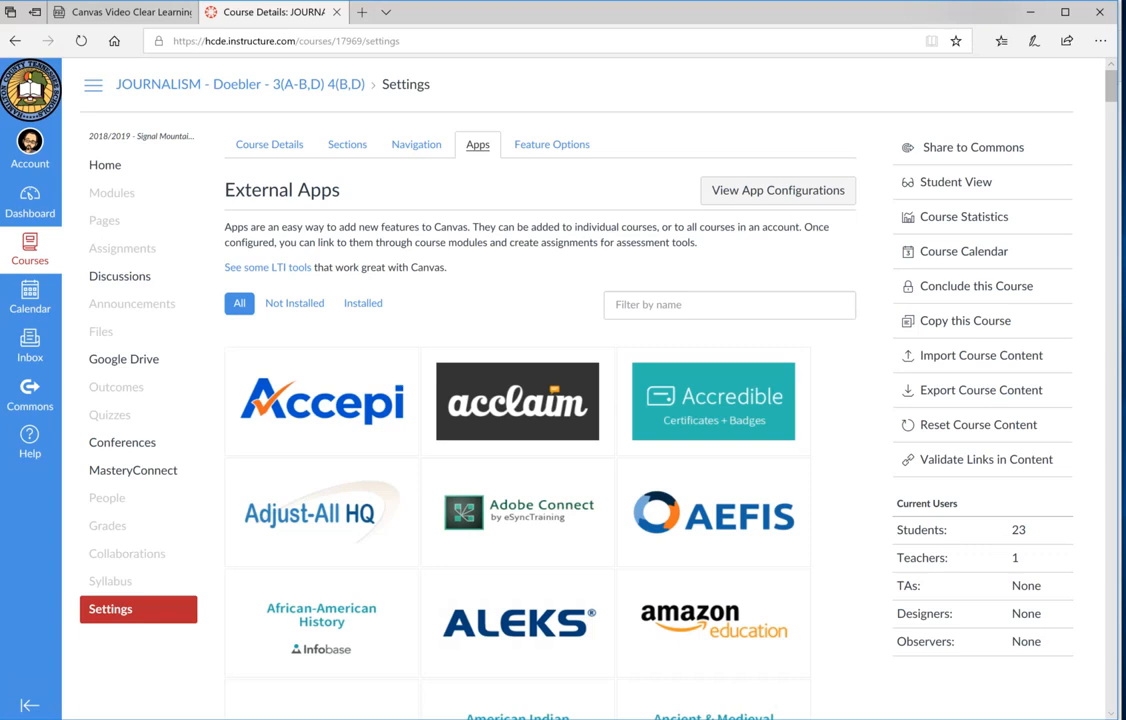
pyautogui.click(729, 305)
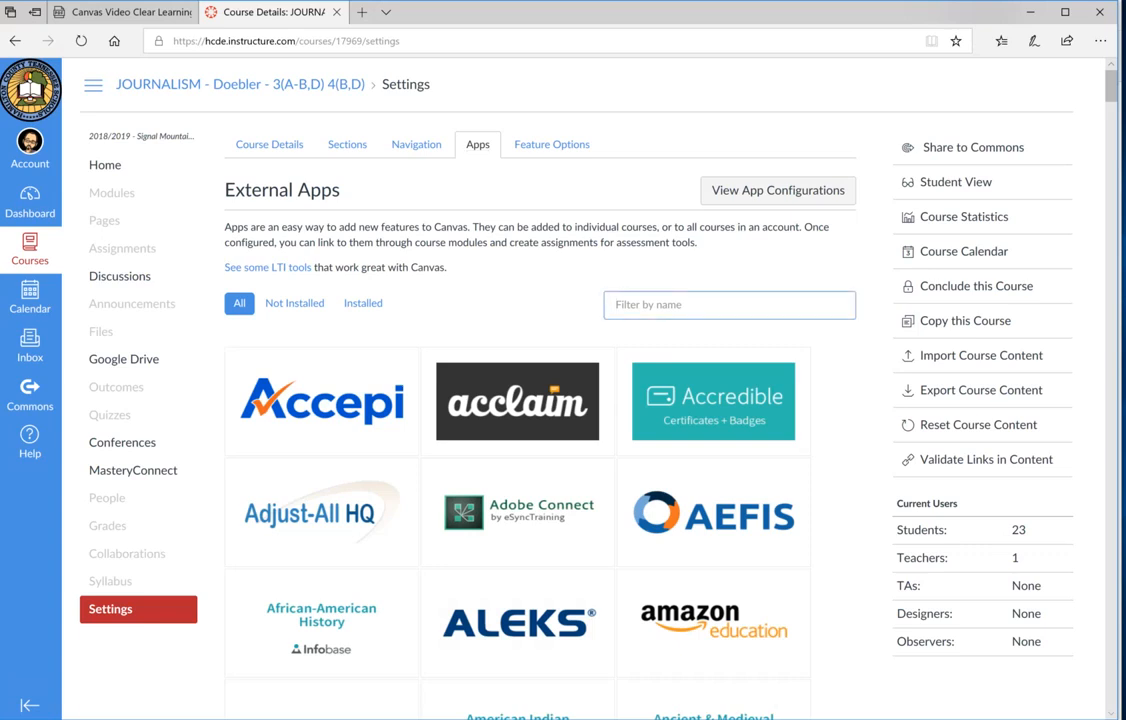
pyautogui.write('qui')
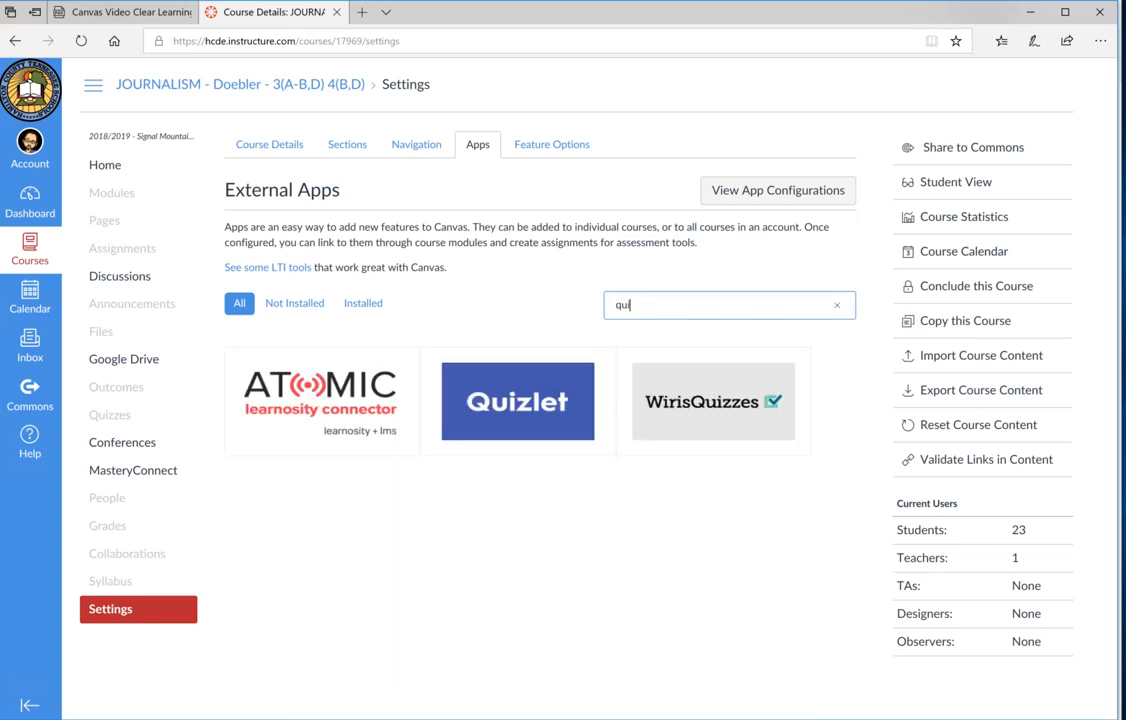
pyautogui.click(517, 401)
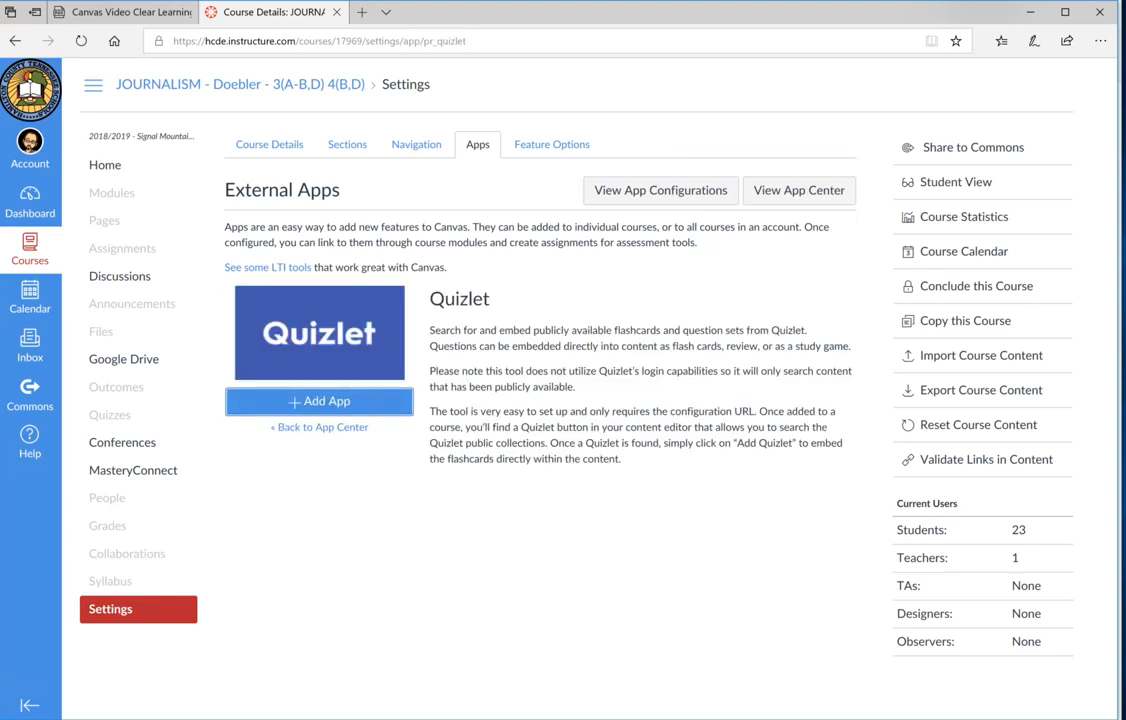
pyautogui.click(319, 401)
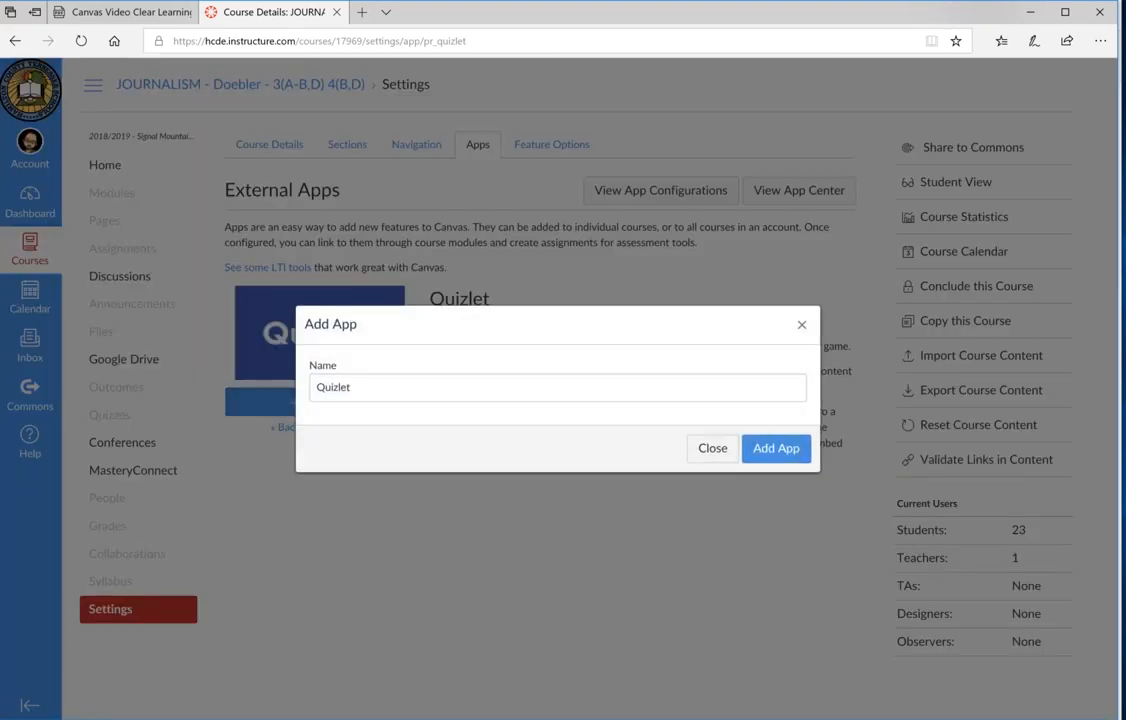
pyautogui.click(776, 448)
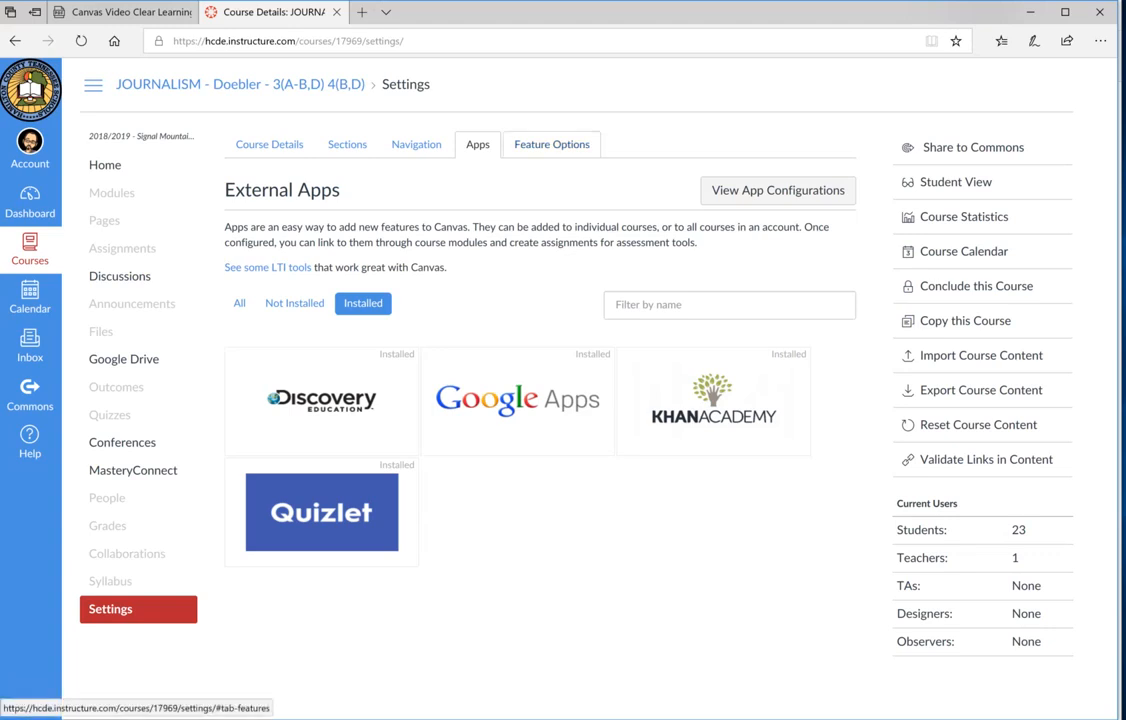
# View the course feature options and the course statistics for totals, assignments, students and file storage.
pyautogui.click(551, 144)
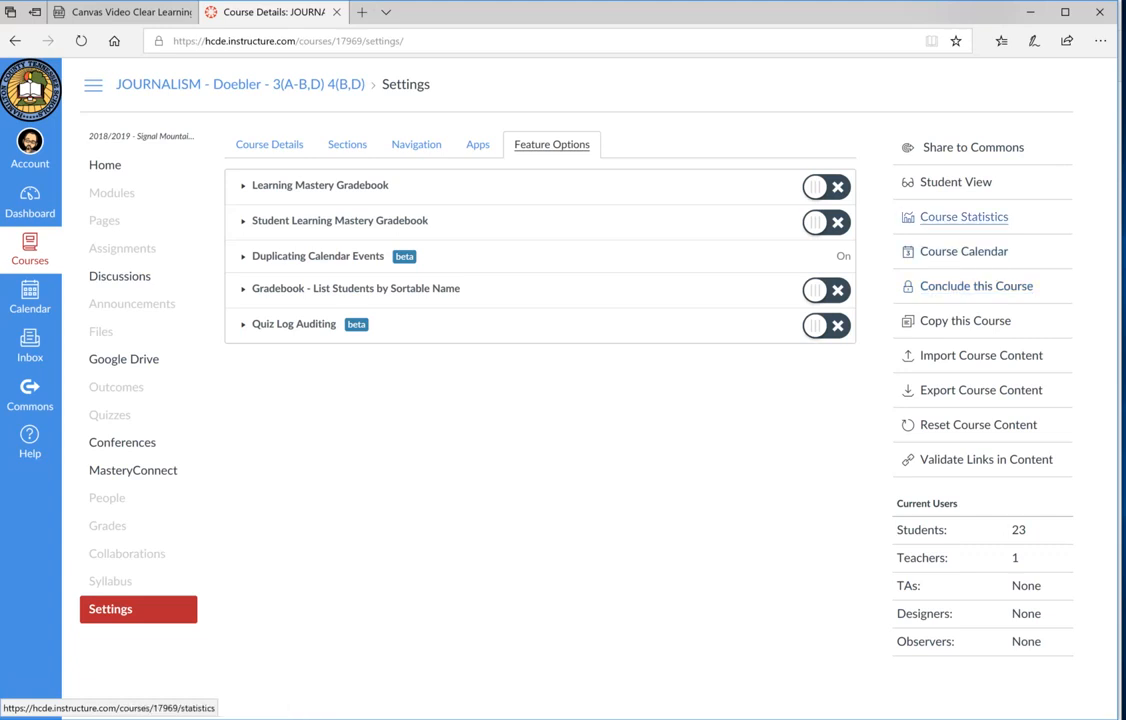
pyautogui.click(963, 217)
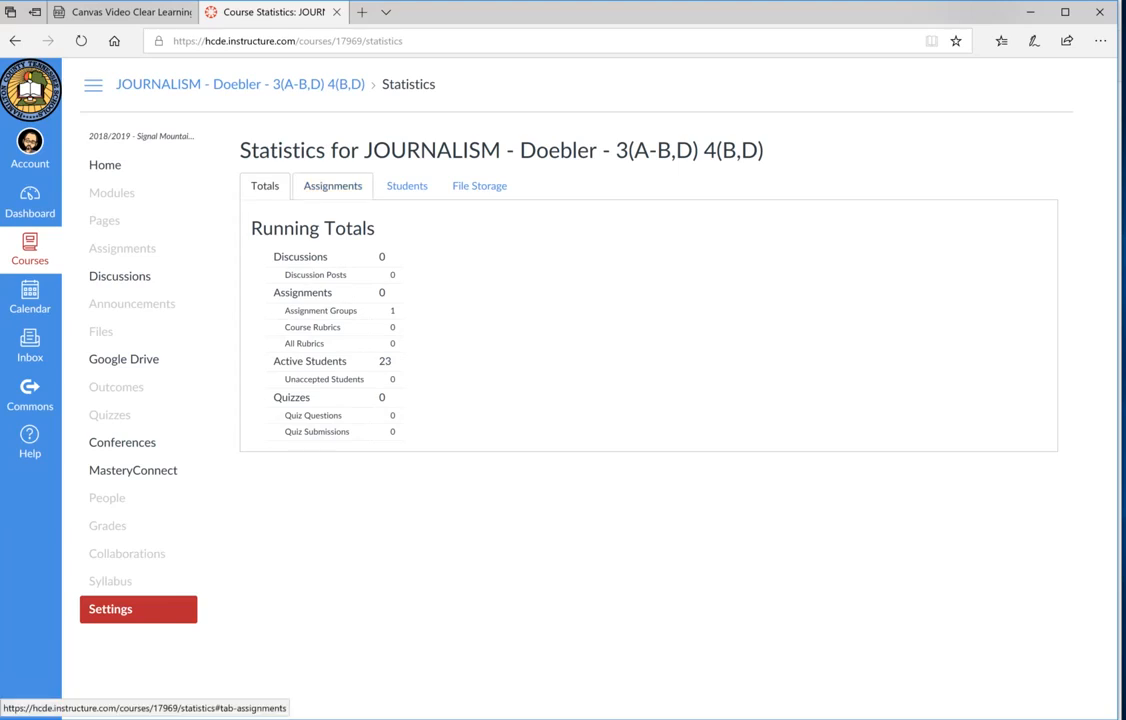
pyautogui.click(332, 186)
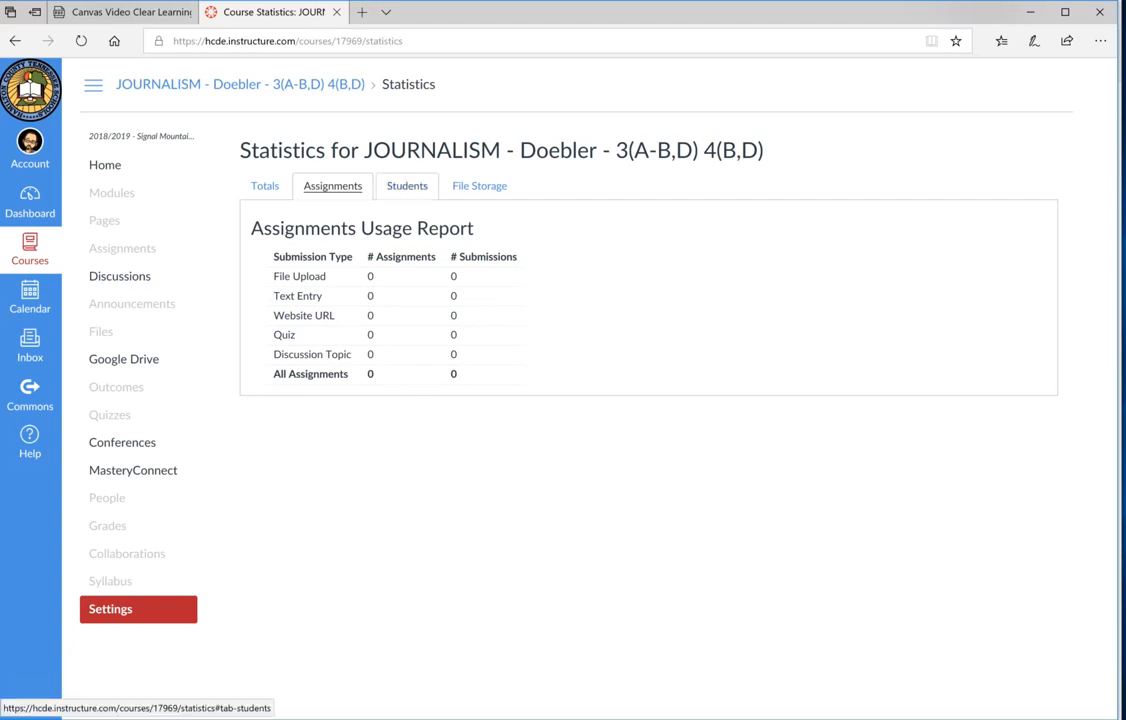
pyautogui.click(407, 186)
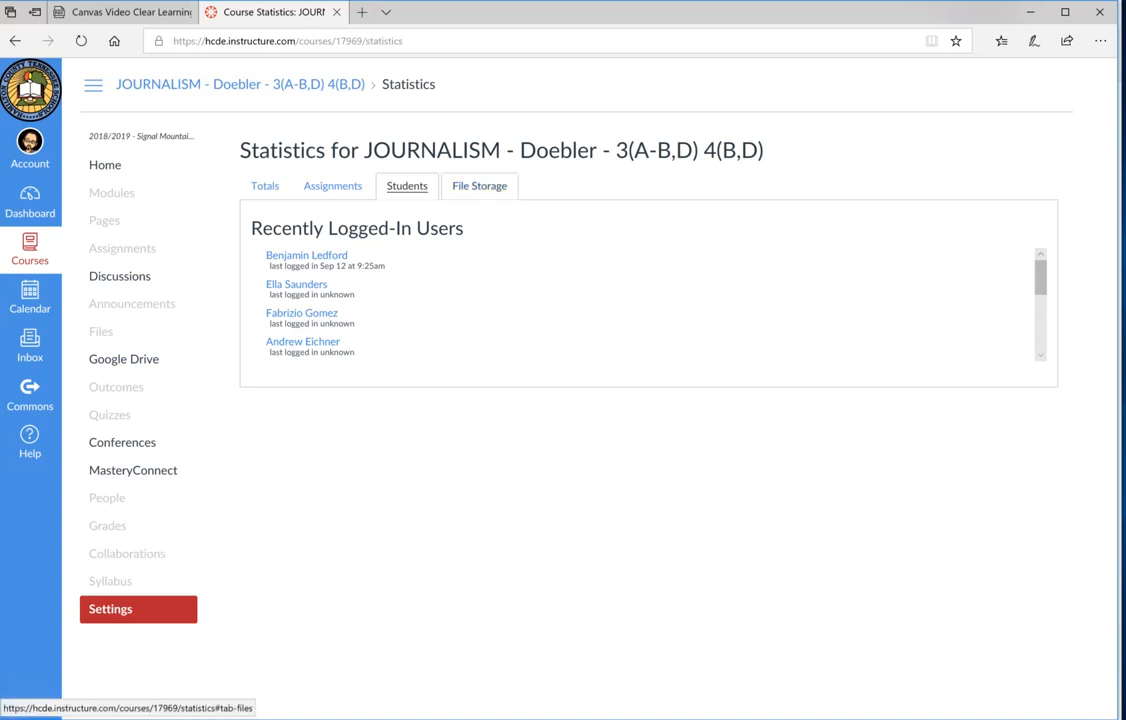
pyautogui.click(479, 186)
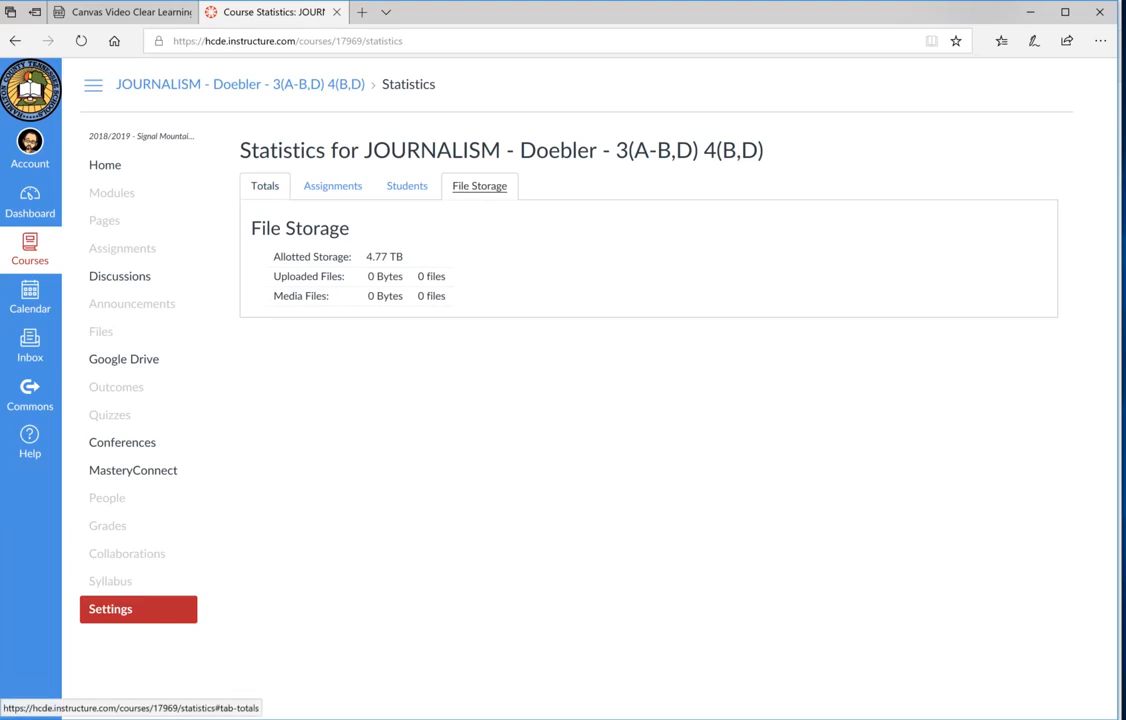
pyautogui.click(265, 186)
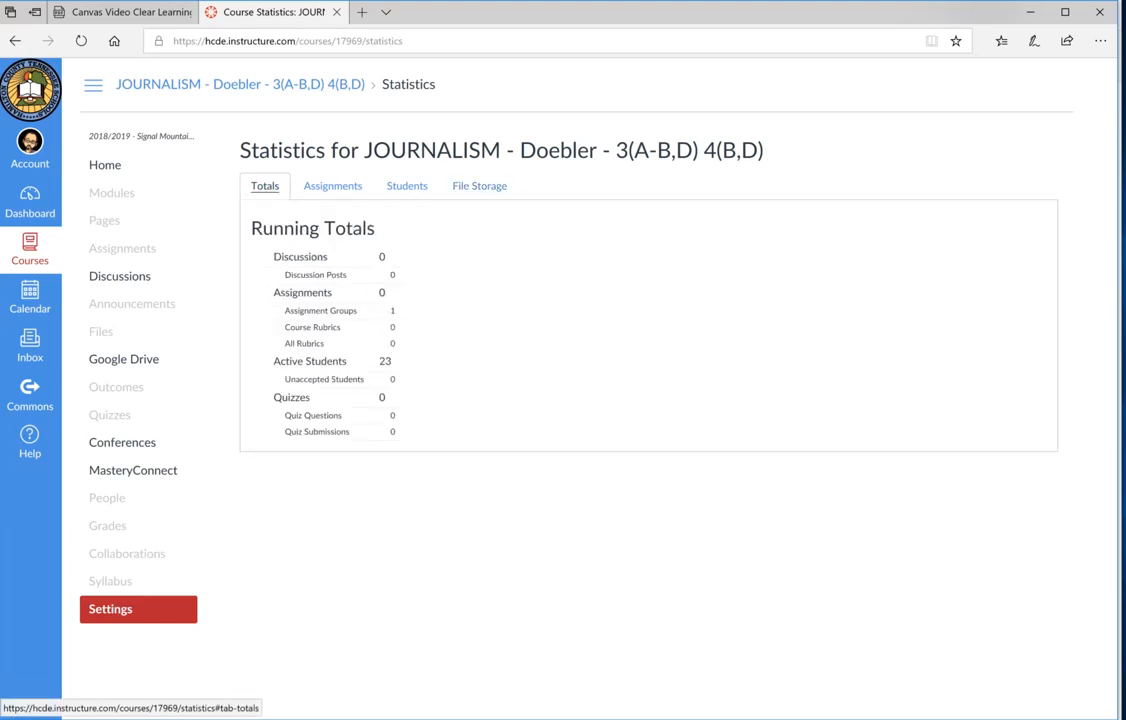
# View the course calendar from the course settings and return to the JOURNALISM course home via the dashboard.
pyautogui.click(112, 609)
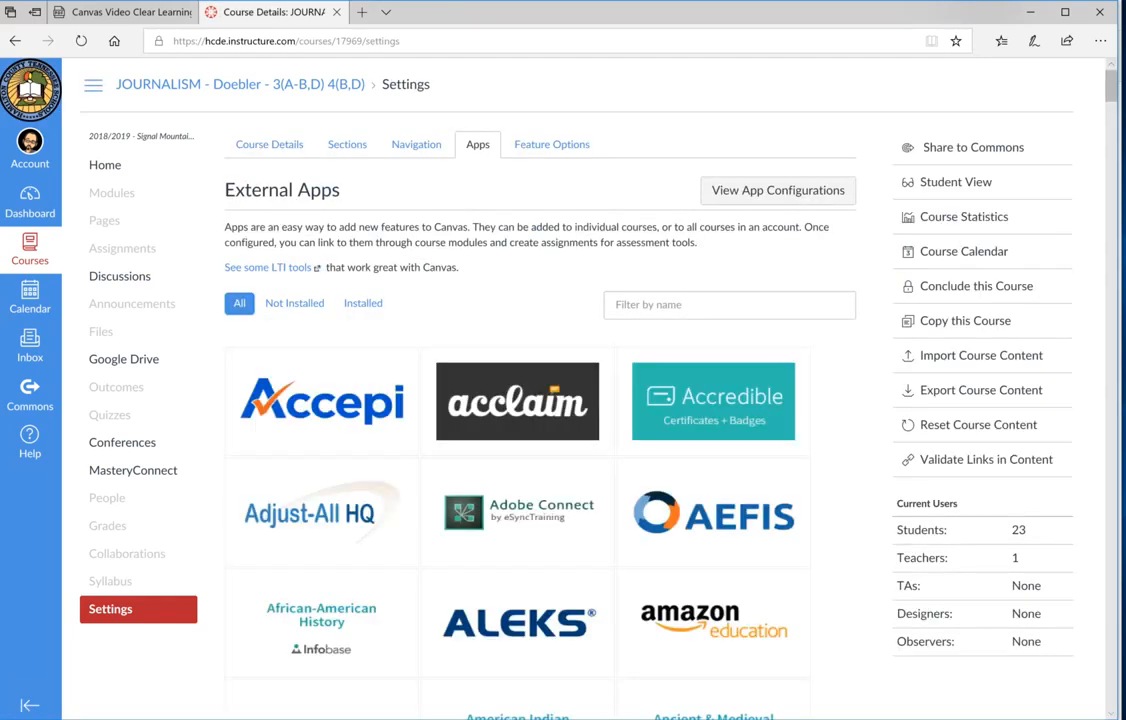
pyautogui.click(963, 251)
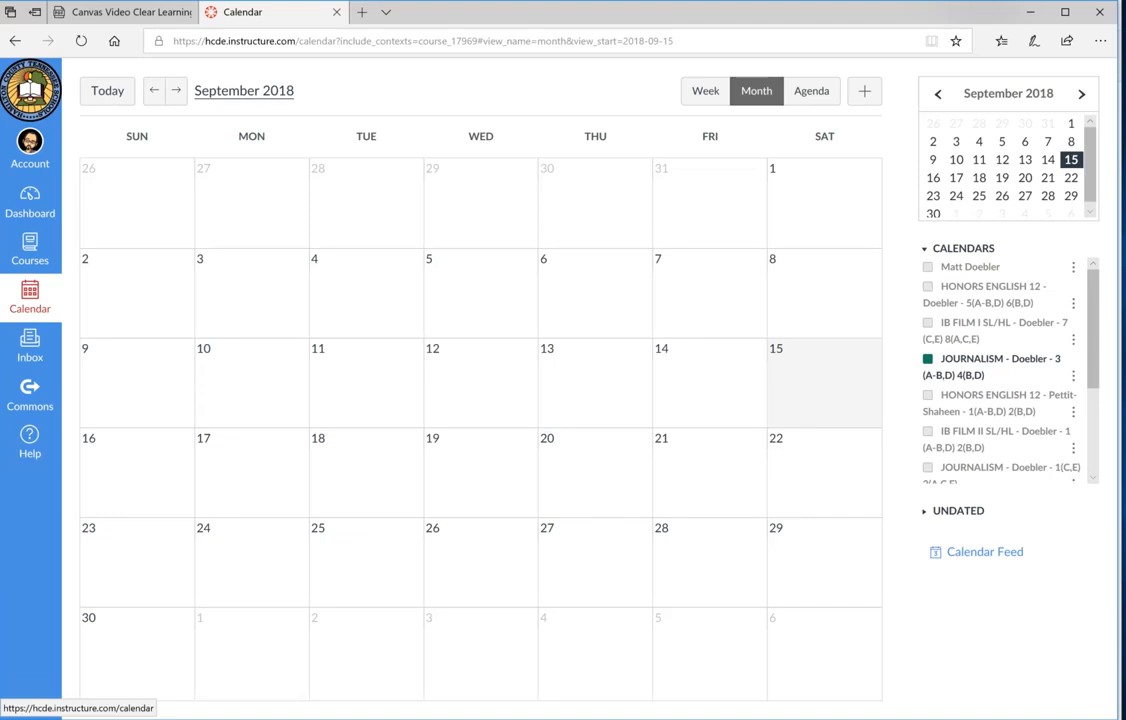
pyautogui.click(30, 200)
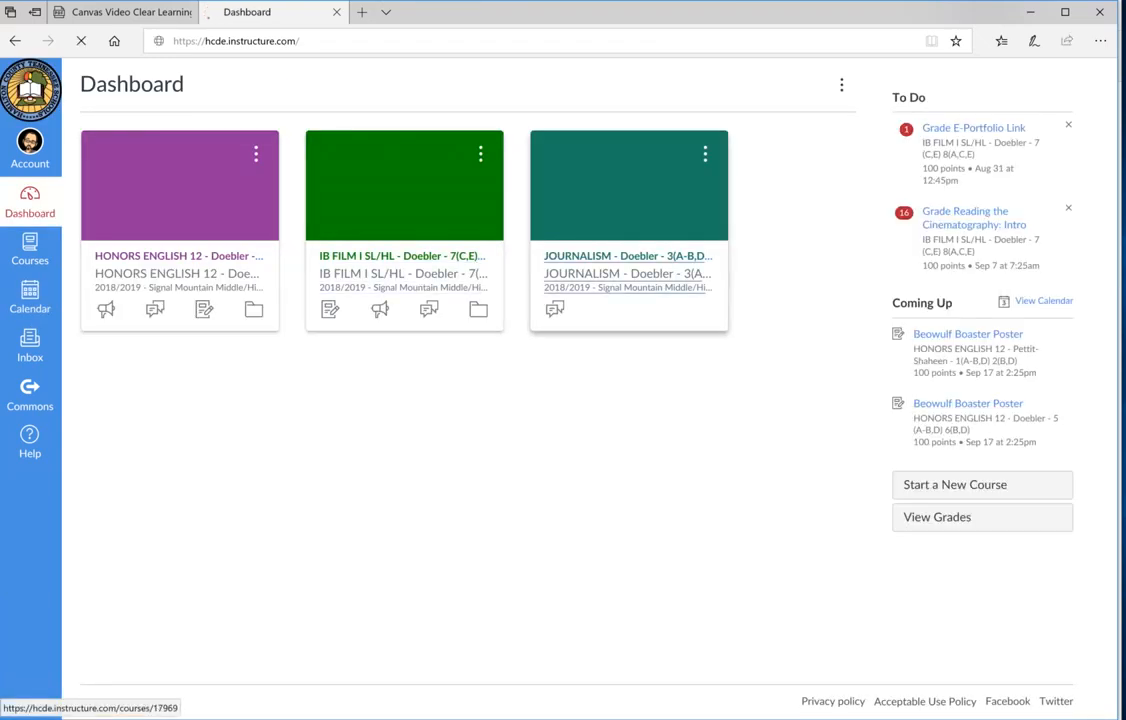
pyautogui.click(628, 272)
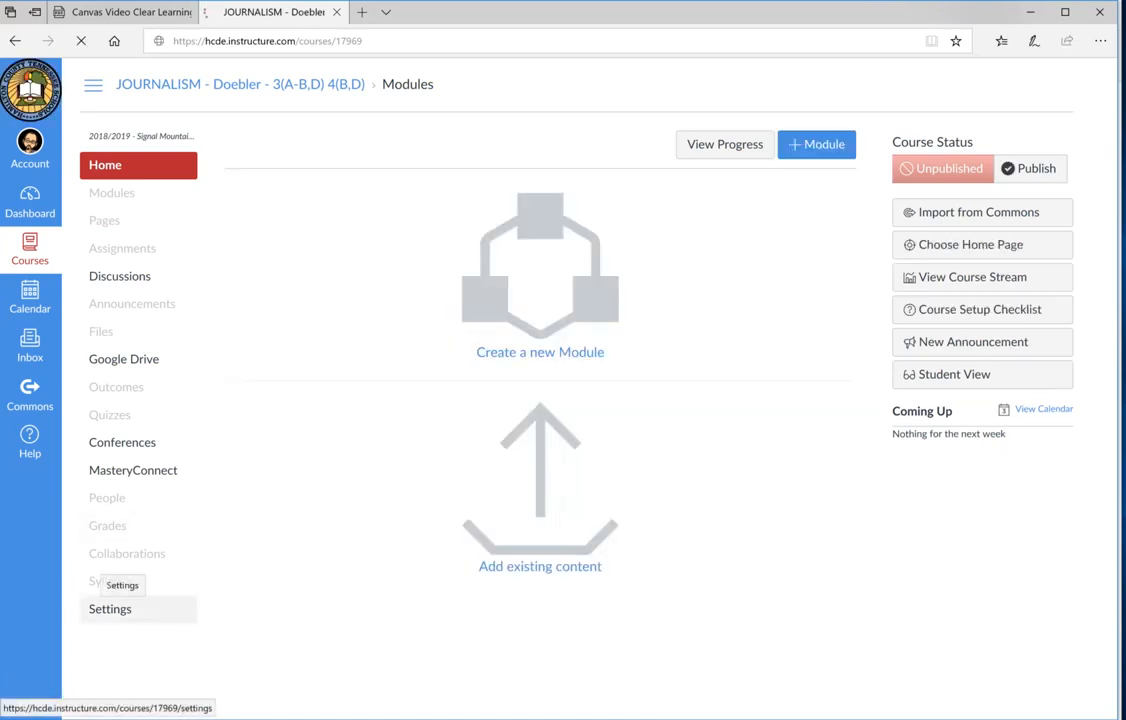
# Start a Copy a Canvas Course import from the HONORS ENGLISH 12 5(A-B,D) 6(B,D) course with Select specific content.
pyautogui.click(110, 609)
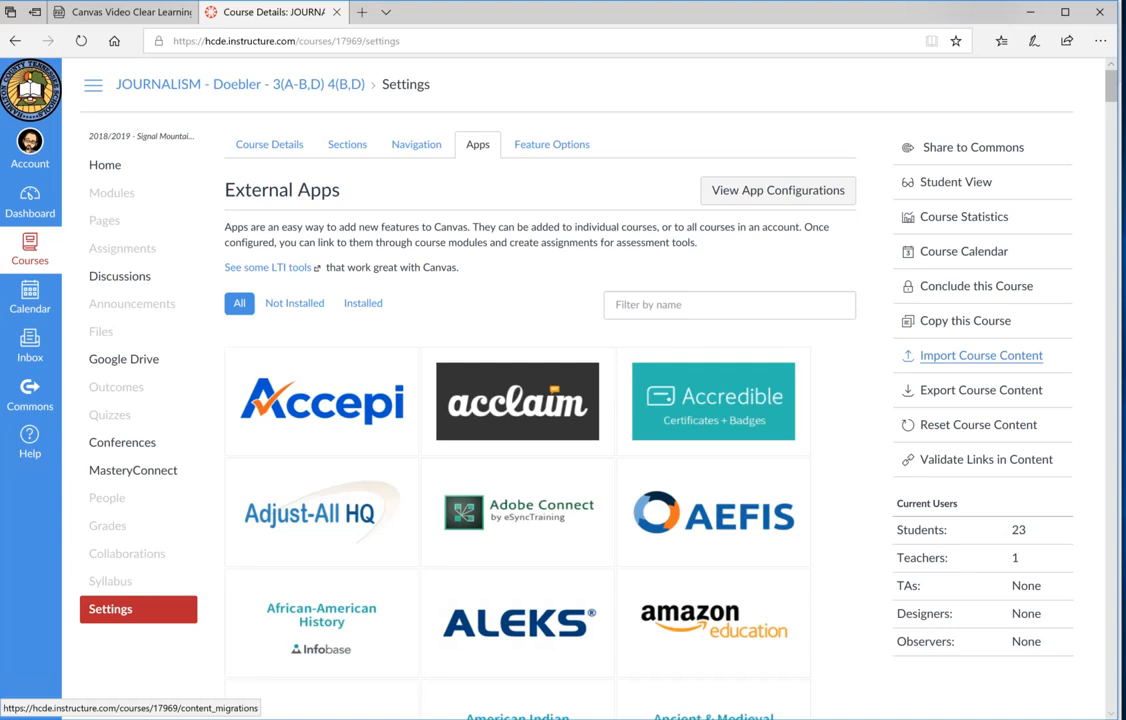
pyautogui.click(981, 355)
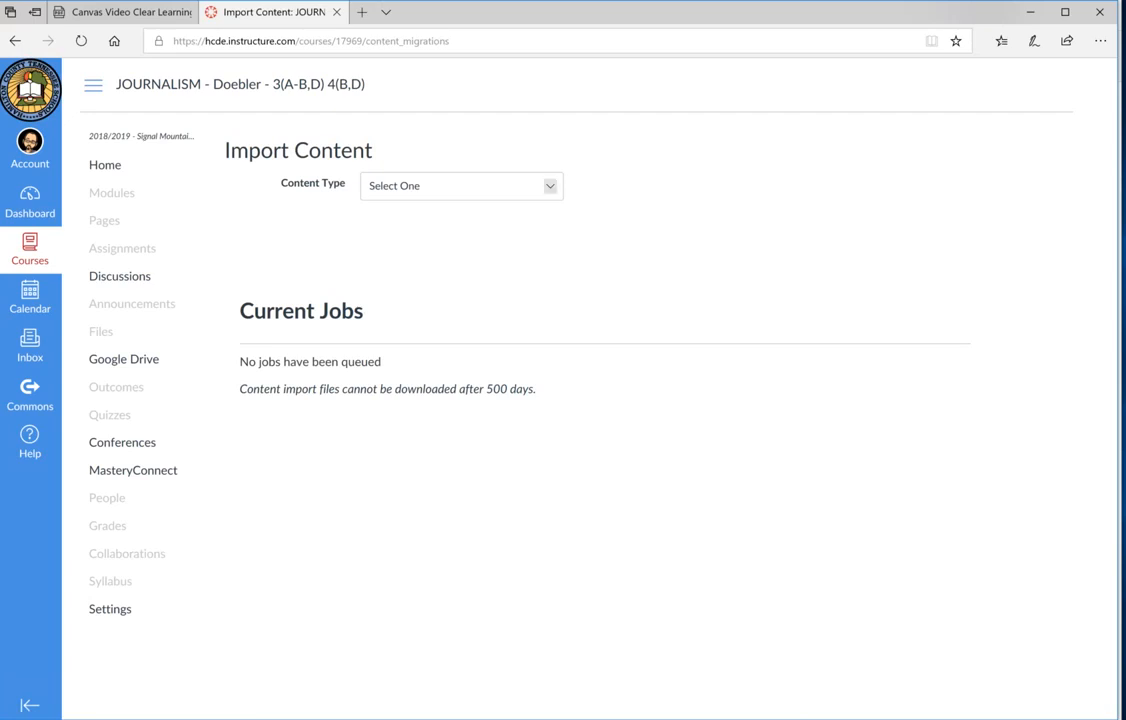
pyautogui.click(549, 186)
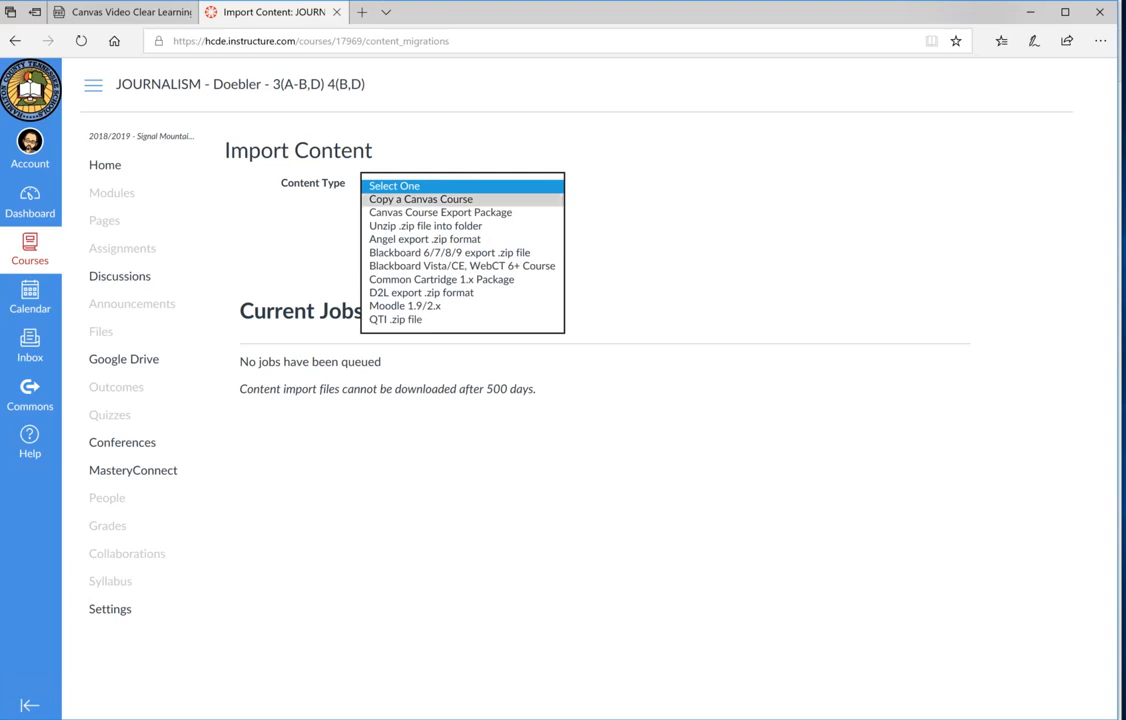
pyautogui.click(421, 199)
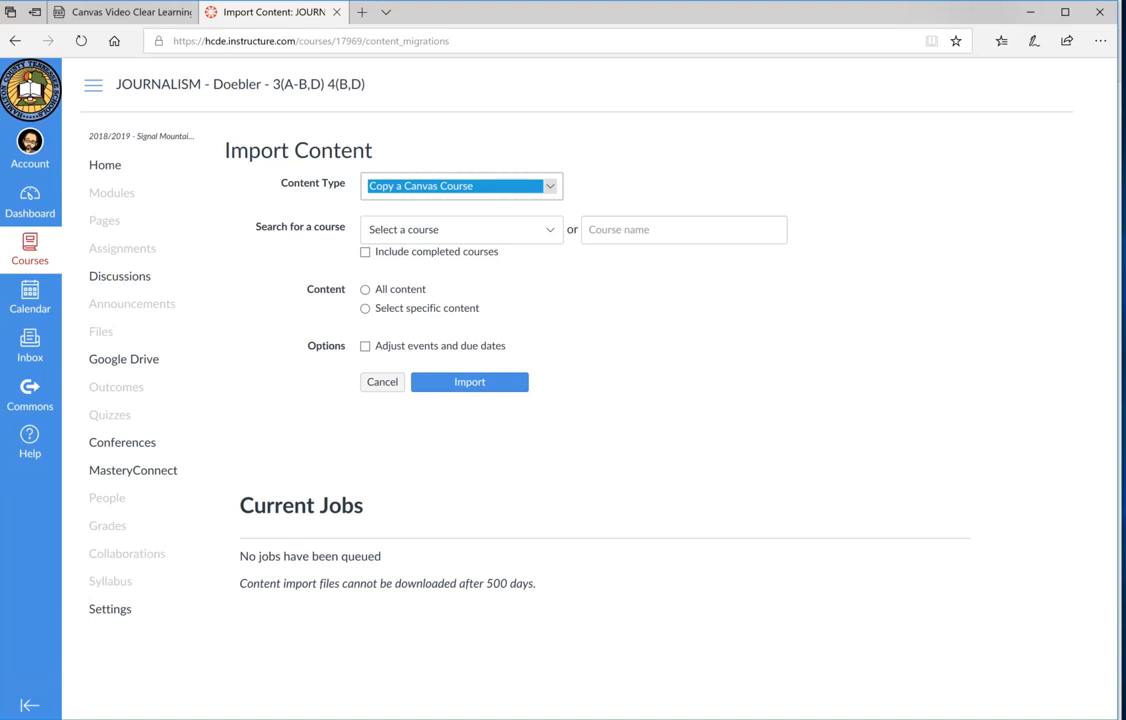
pyautogui.click(549, 229)
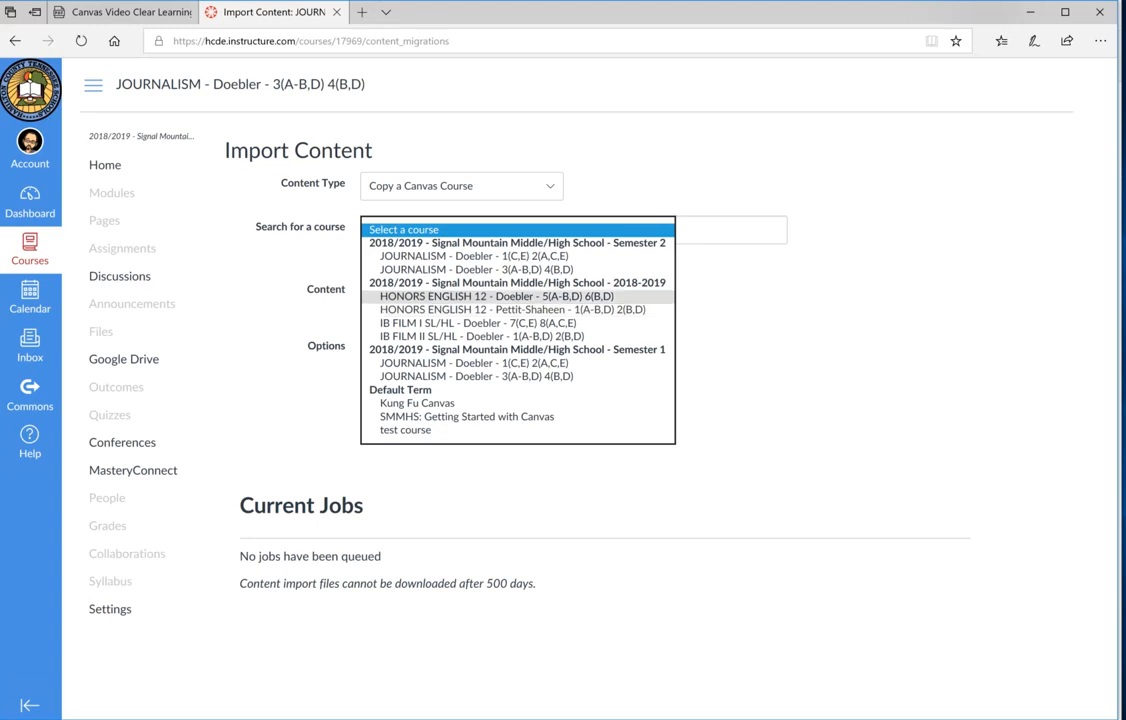
pyautogui.click(497, 296)
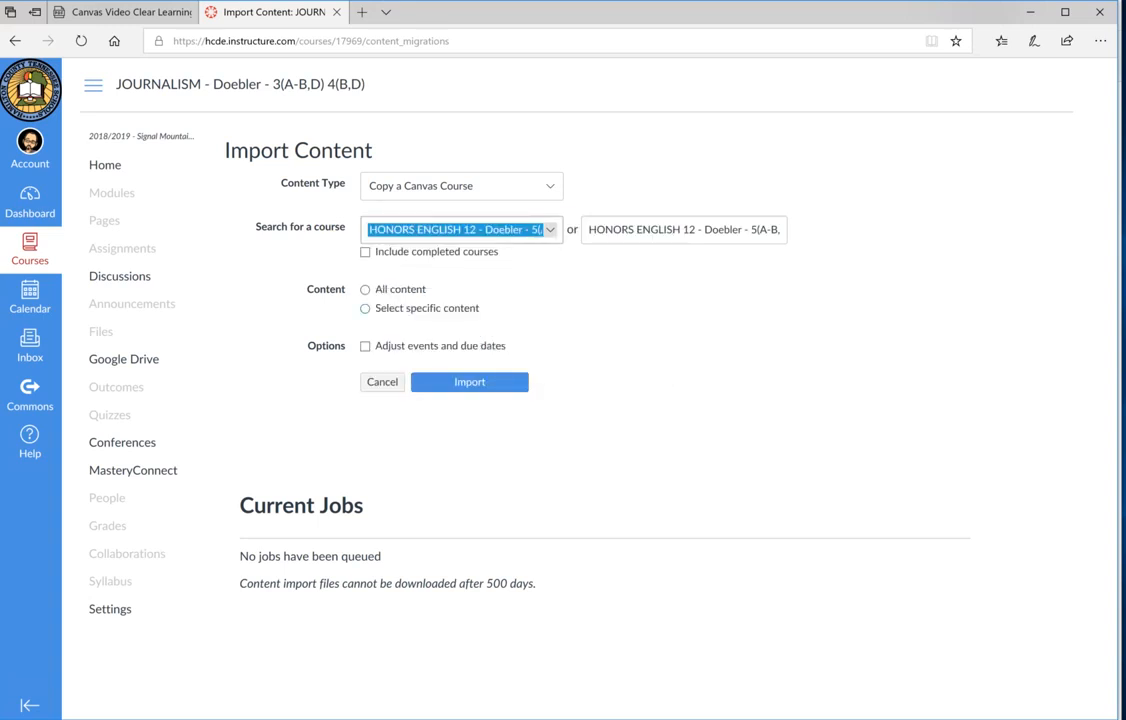
pyautogui.click(366, 309)
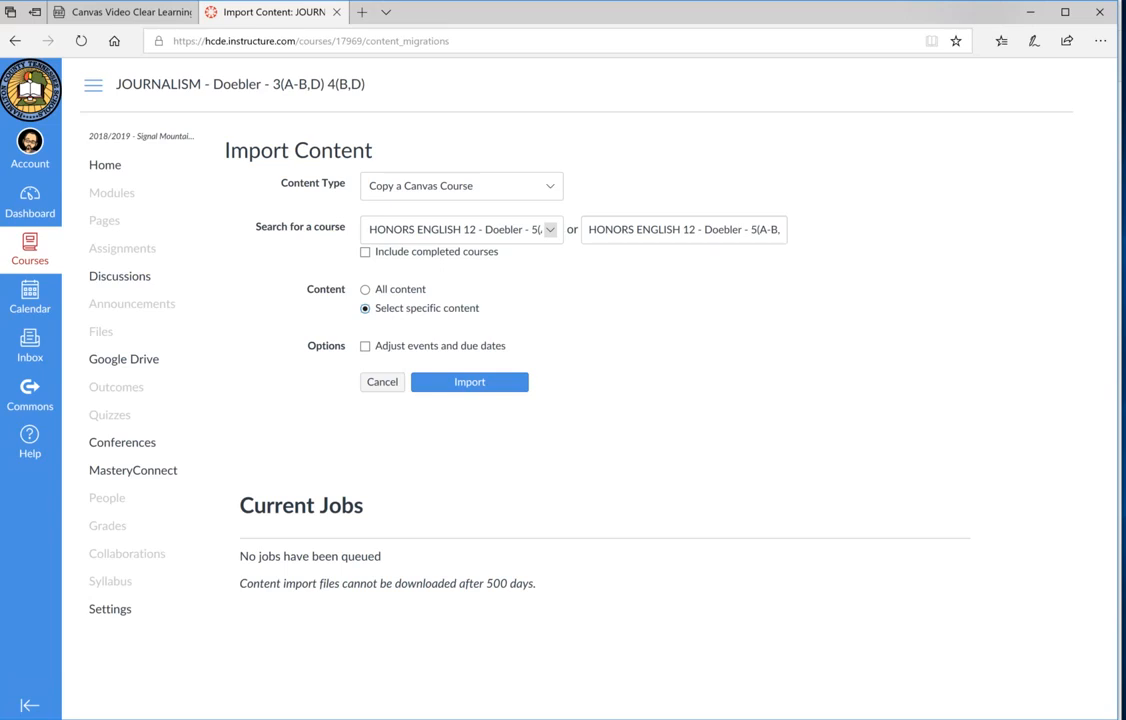
pyautogui.click(469, 382)
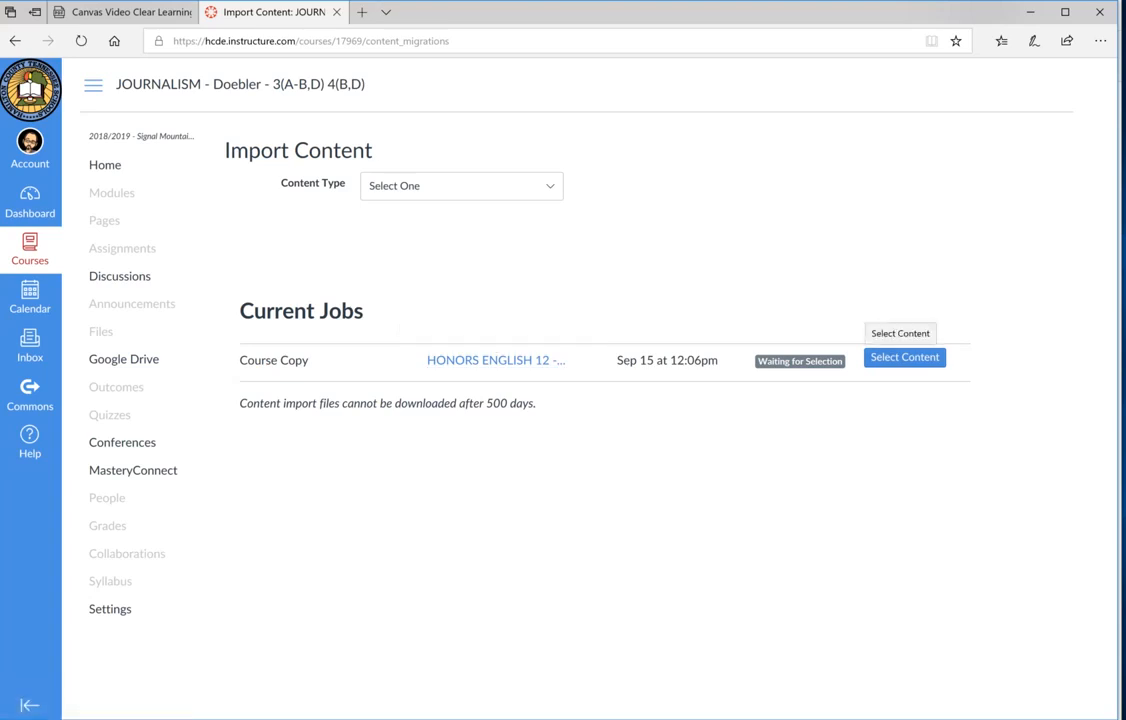
# Mark the College Essay Rough Draft assignment in the queued course copy's content selection and close it without confirming.
pyautogui.click(904, 357)
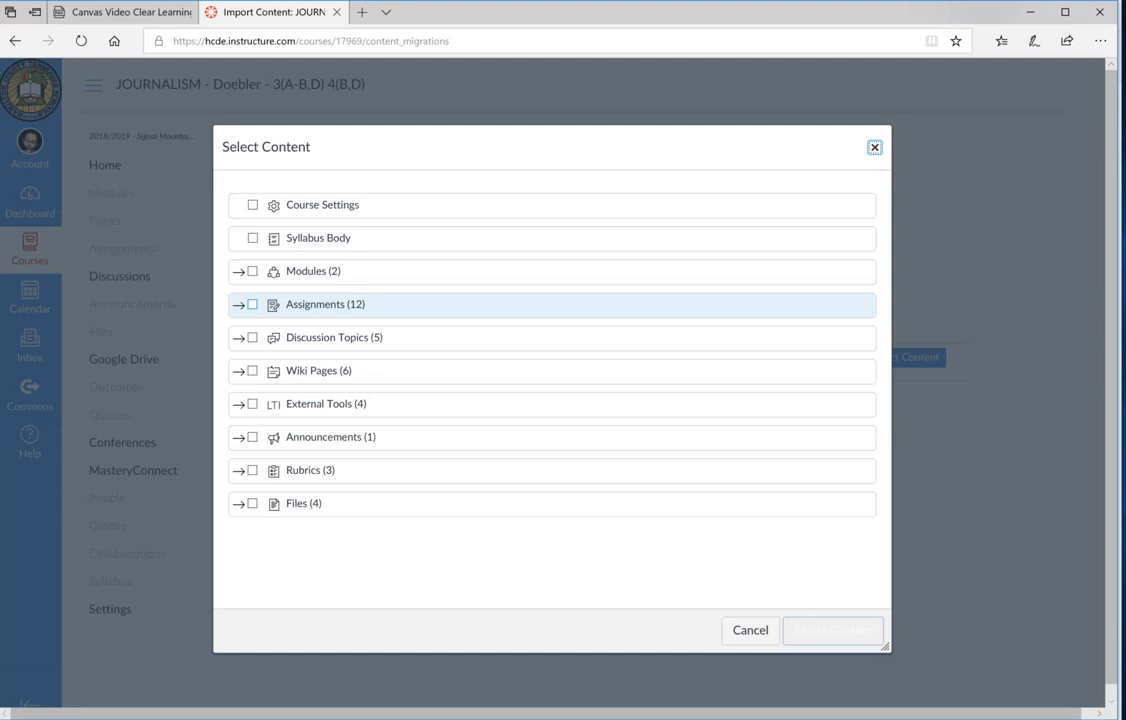
pyautogui.click(239, 305)
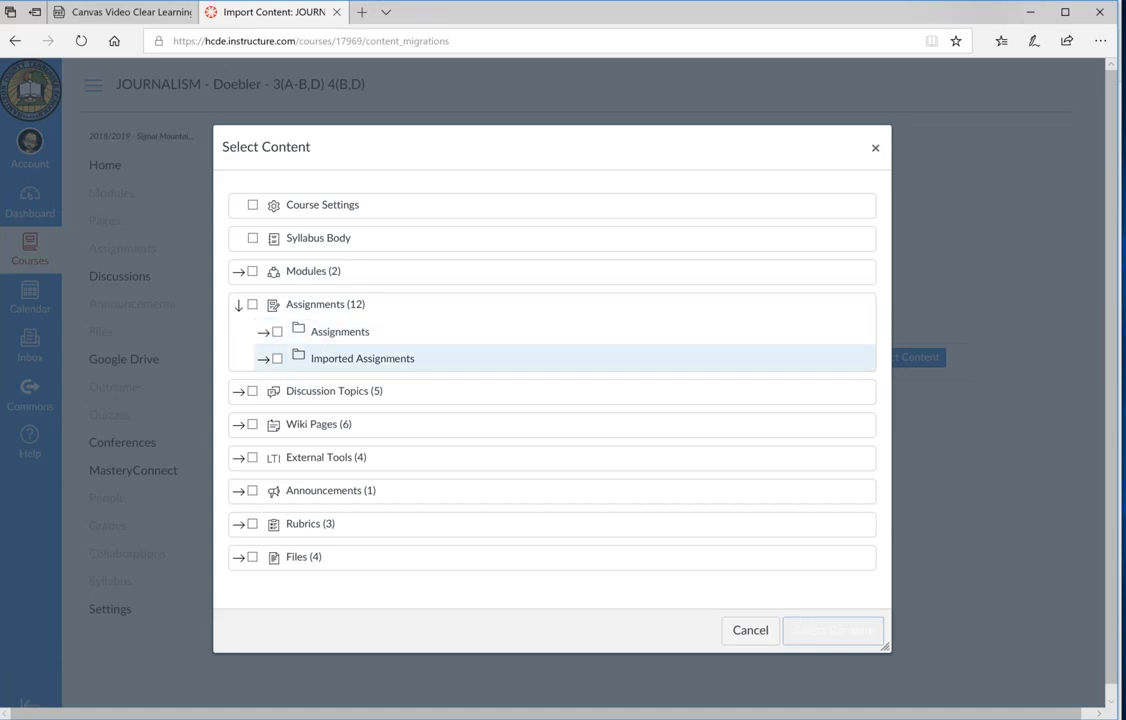
pyautogui.click(263, 332)
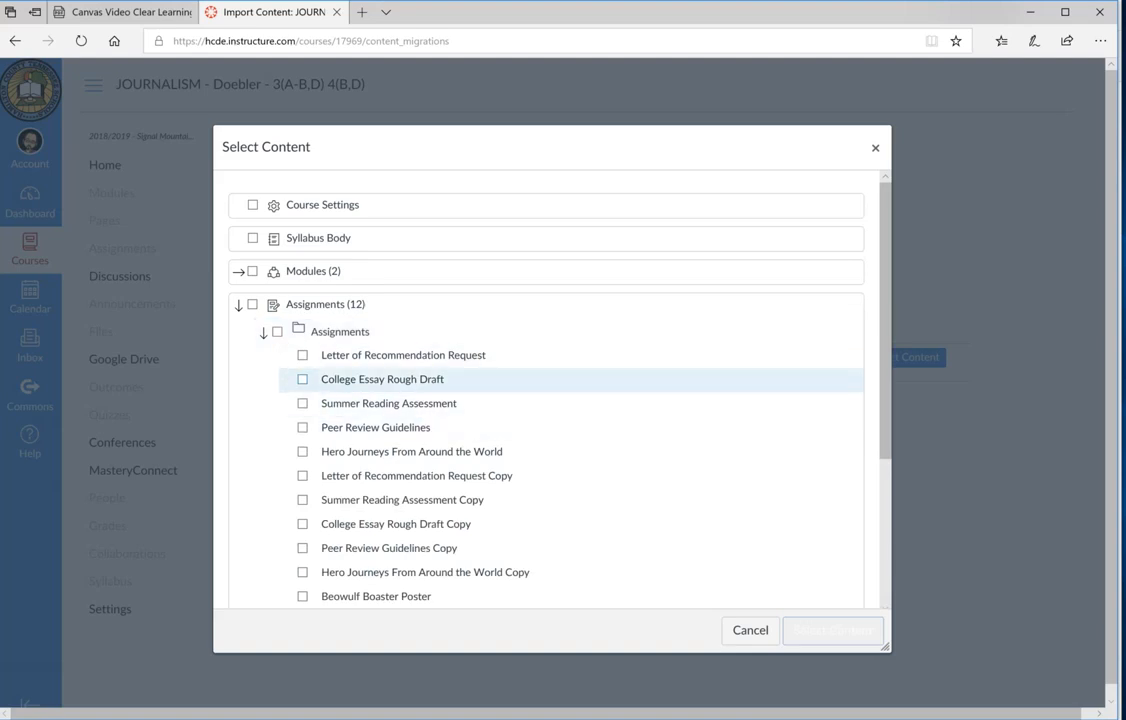
pyautogui.click(302, 380)
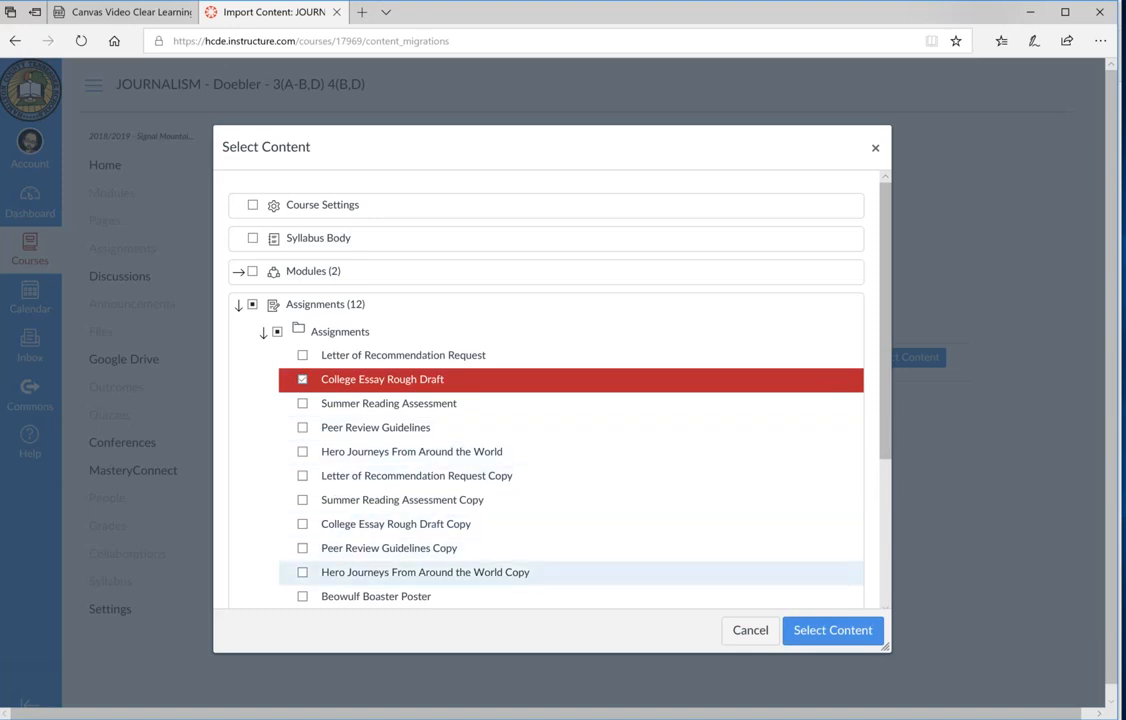
pyautogui.click(875, 148)
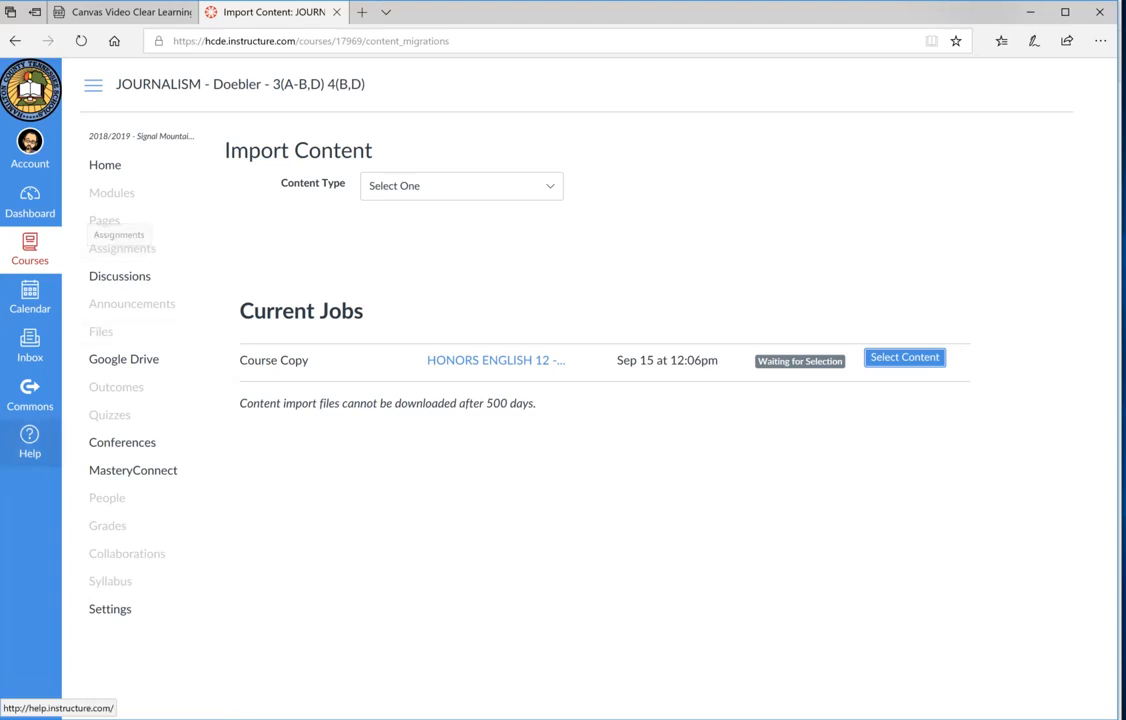
# Return to the course settings, view the Canvas help and support options, and close them.
pyautogui.click(110, 609)
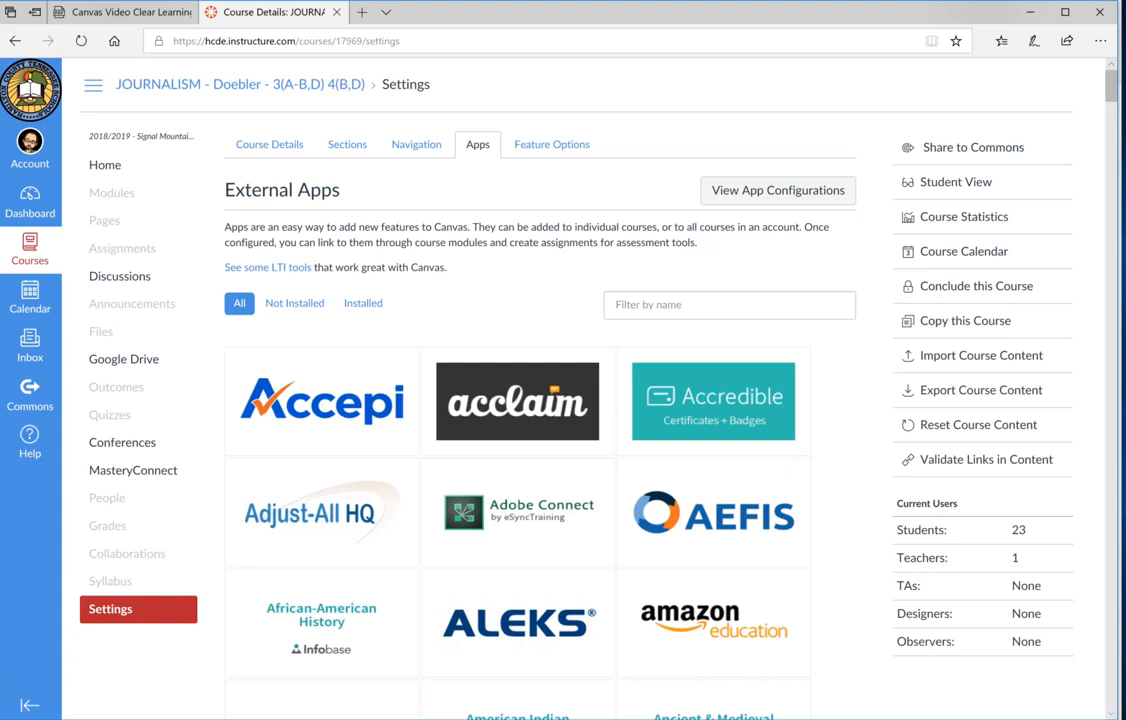
pyautogui.click(30, 440)
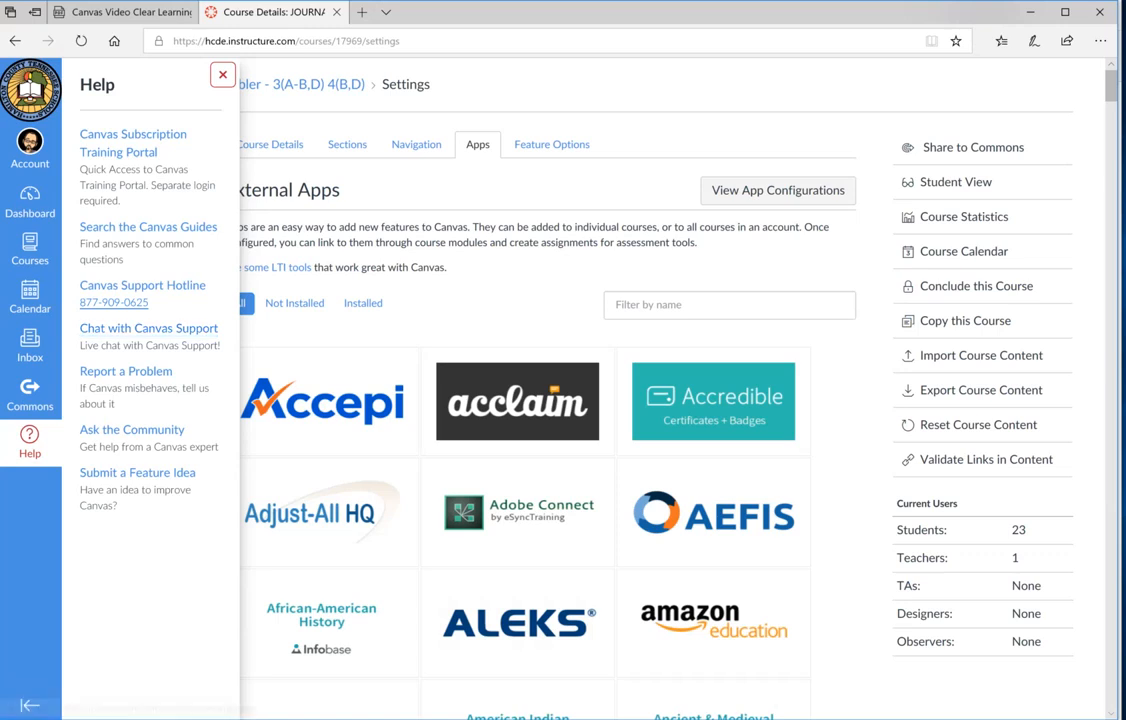
pyautogui.click(223, 75)
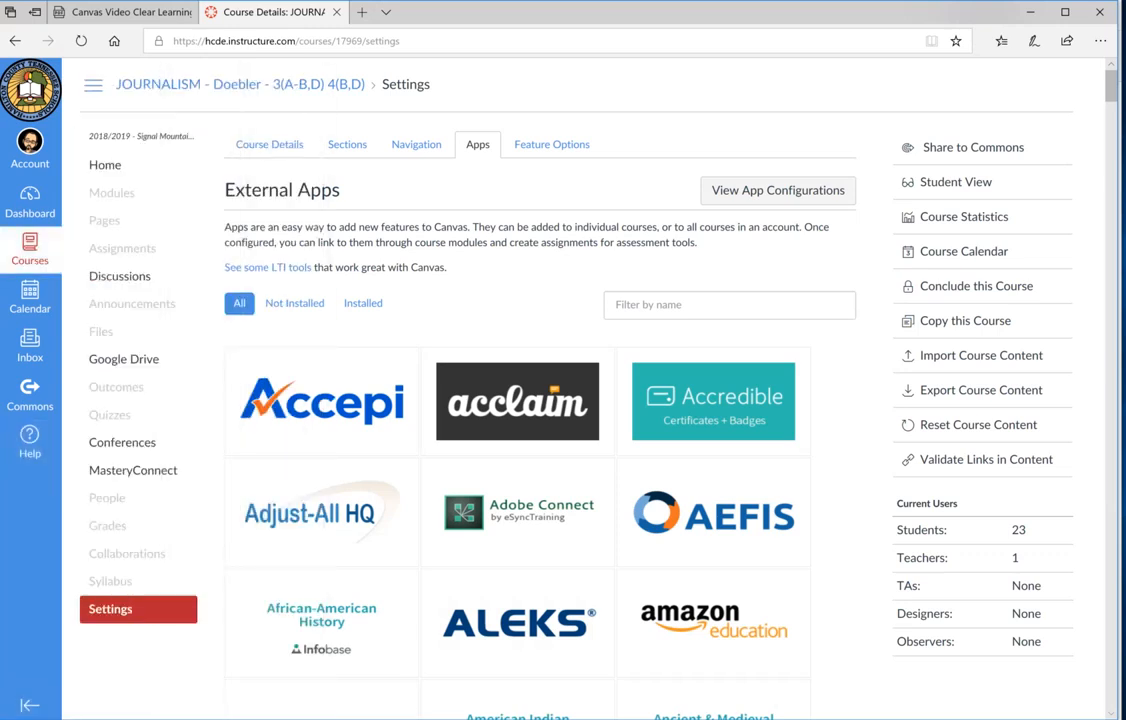